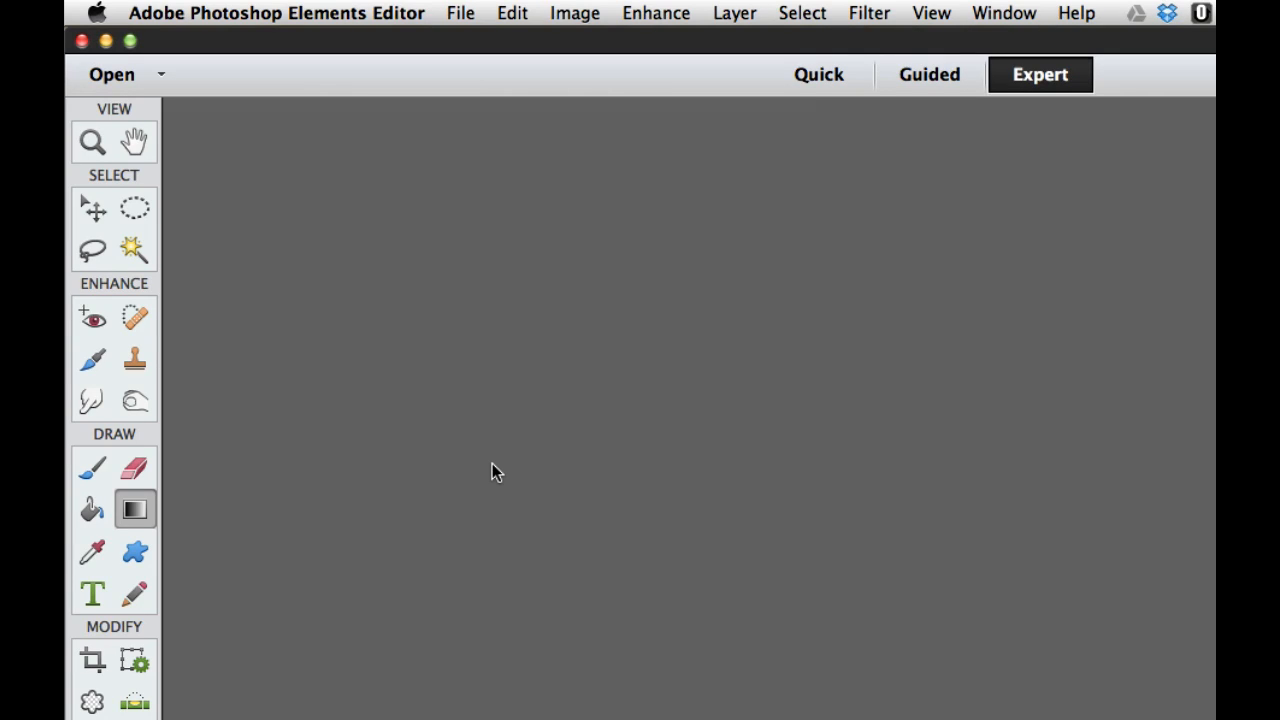
Step: Create a blank white file named Christmas Card, 8.5 by 5.5 inches at 300 pixels/inch in RGB Color
click(474, 12)
mouse_move(478, 45)
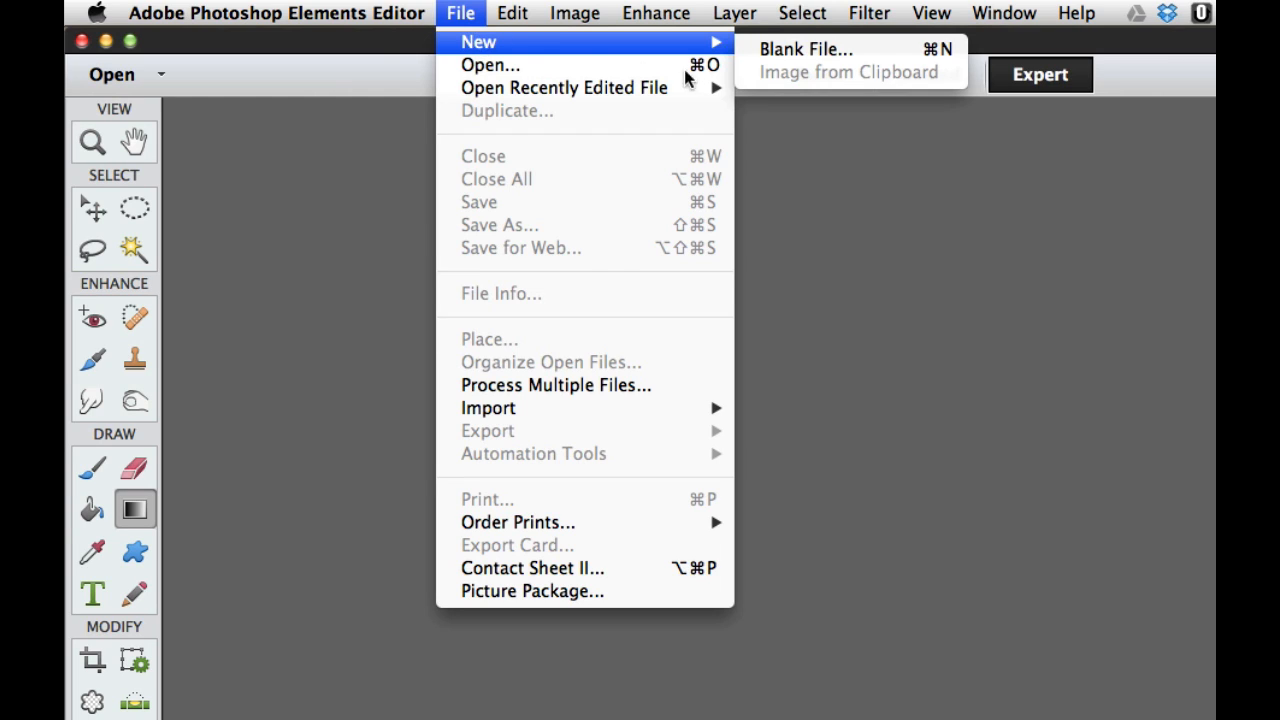
click(807, 54)
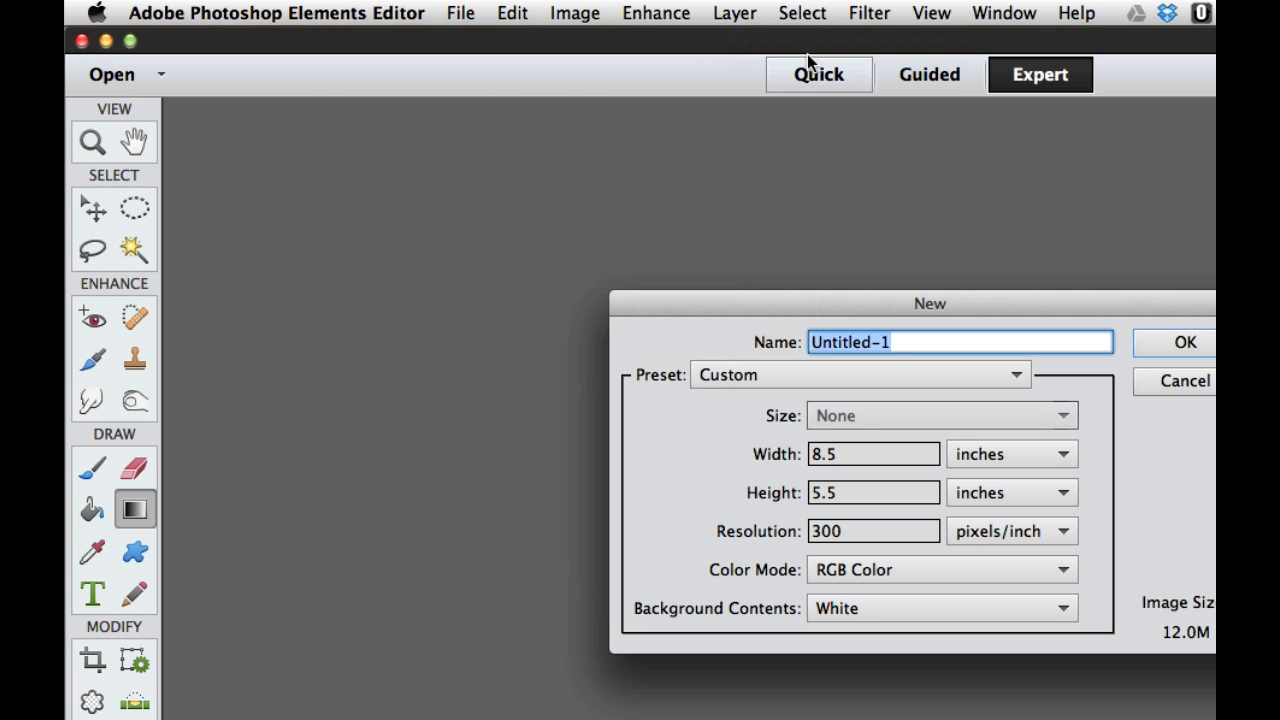
text(C)
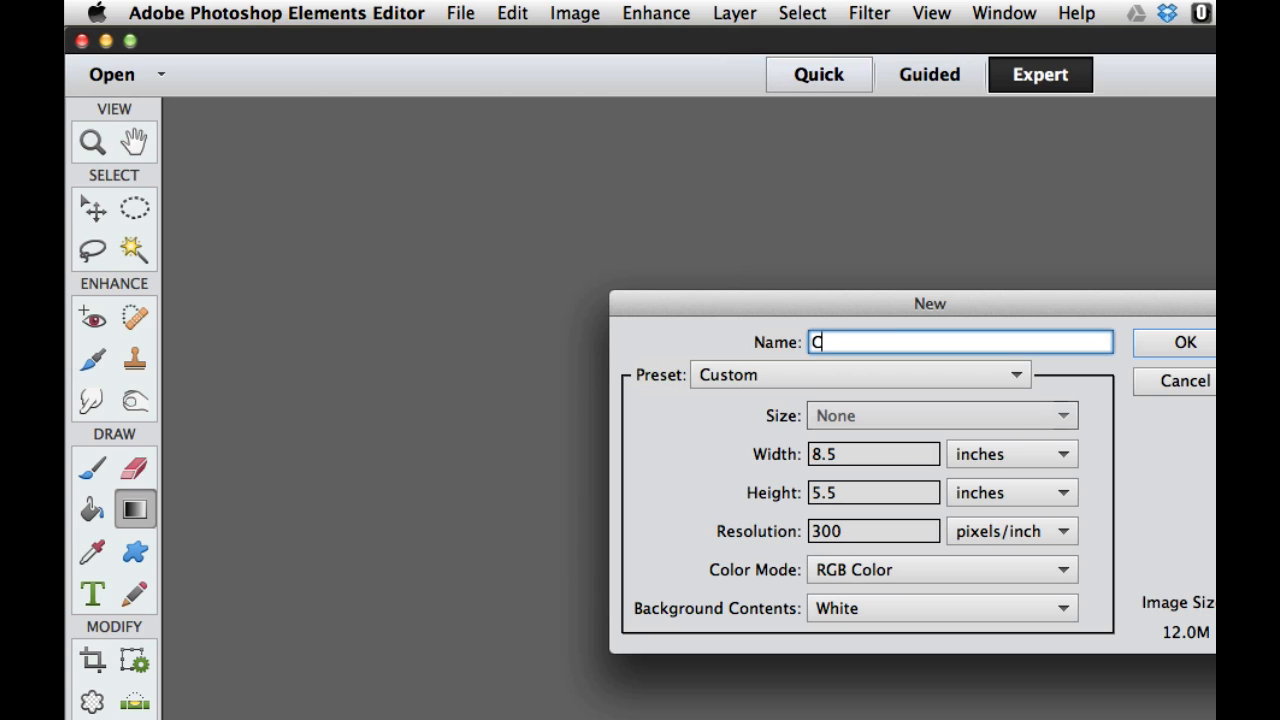
text(hristmas Card)
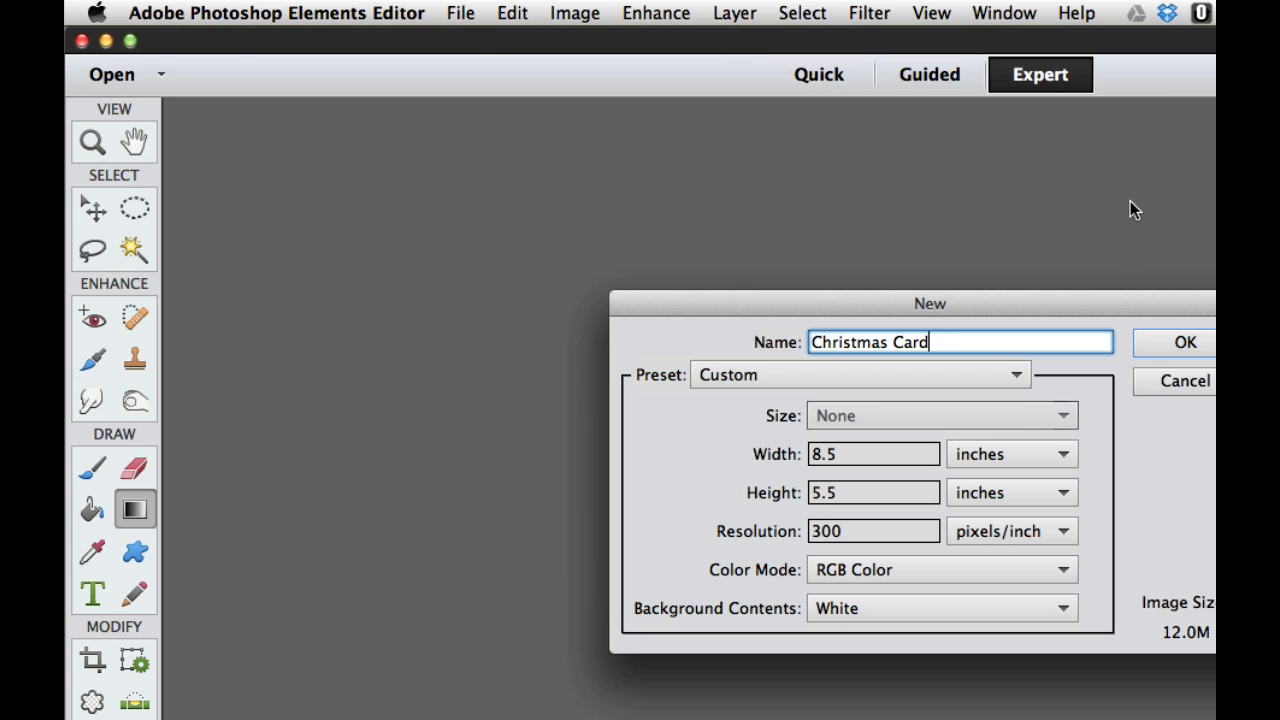
click(1142, 343)
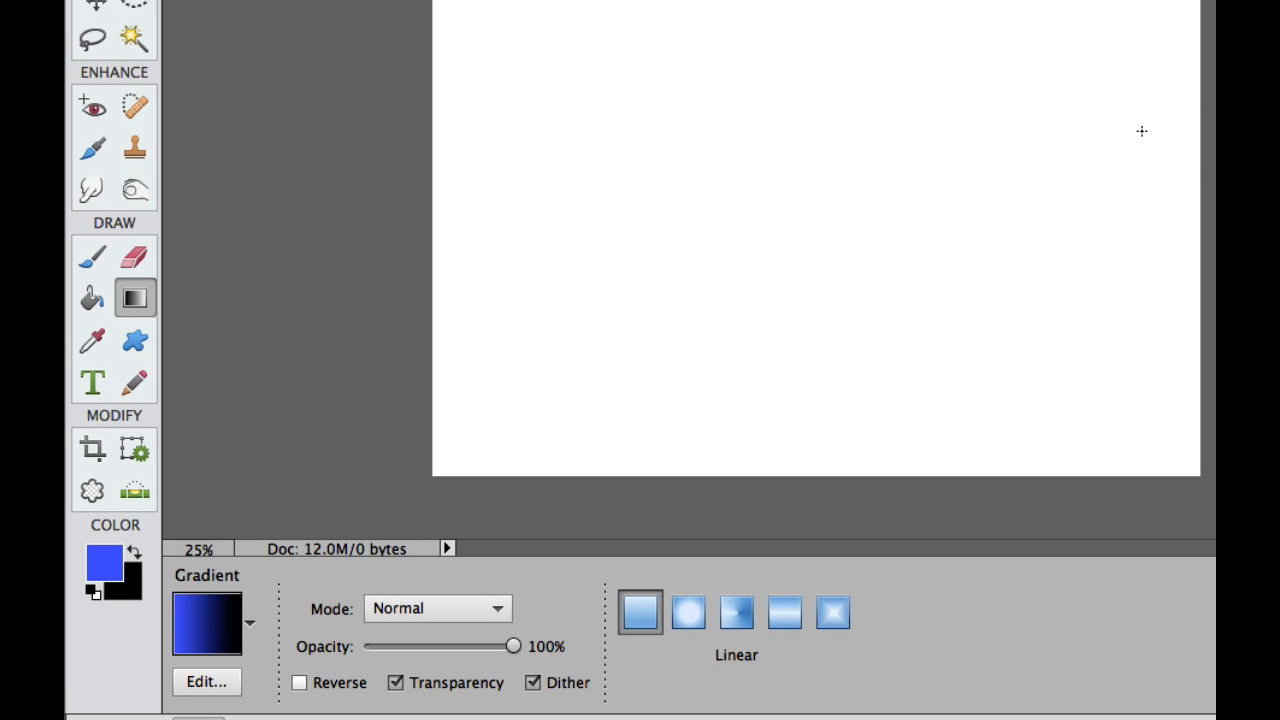
Step: Reset the colors to default black and white, and set the background color to 495dfa
key(d)
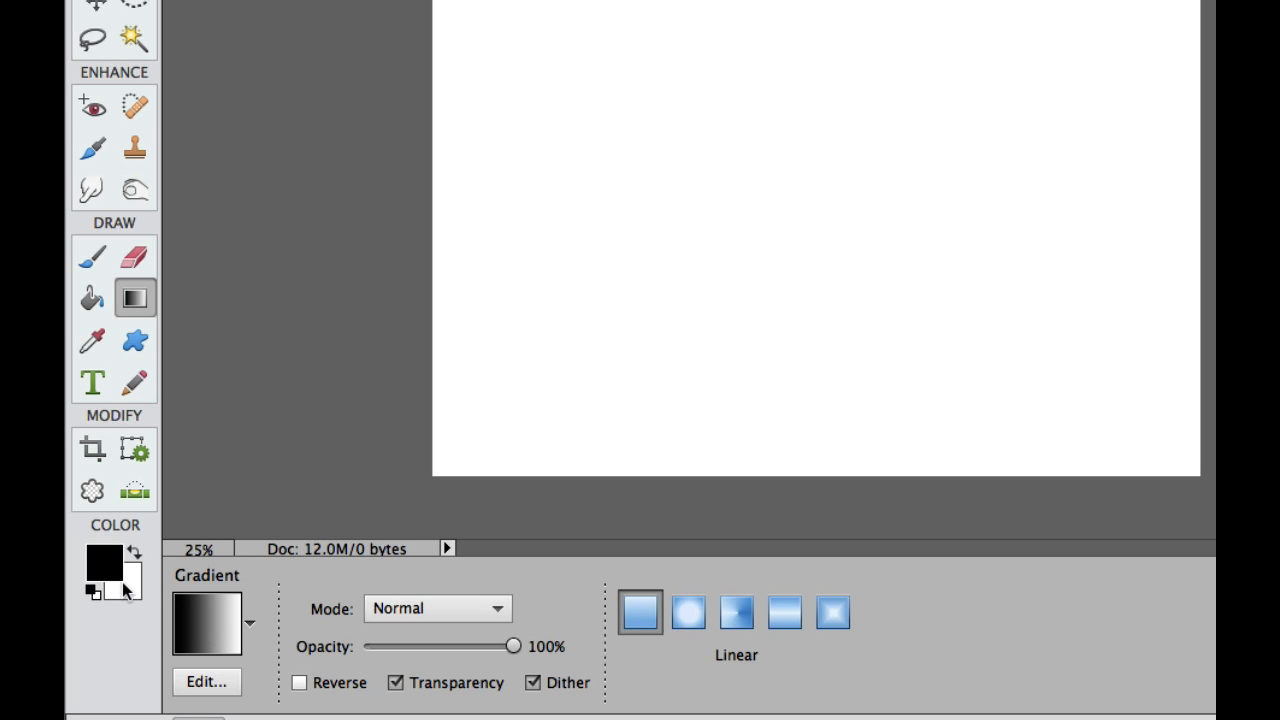
click(128, 590)
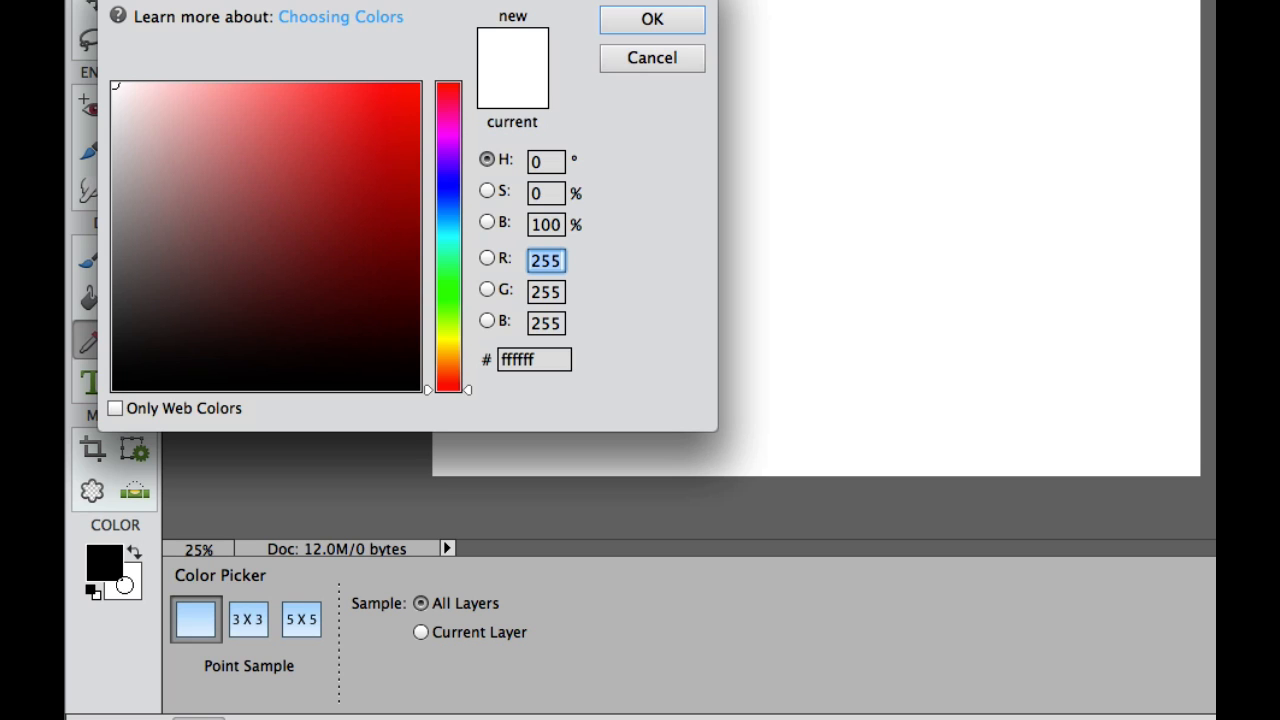
click(550, 360)
text(495)
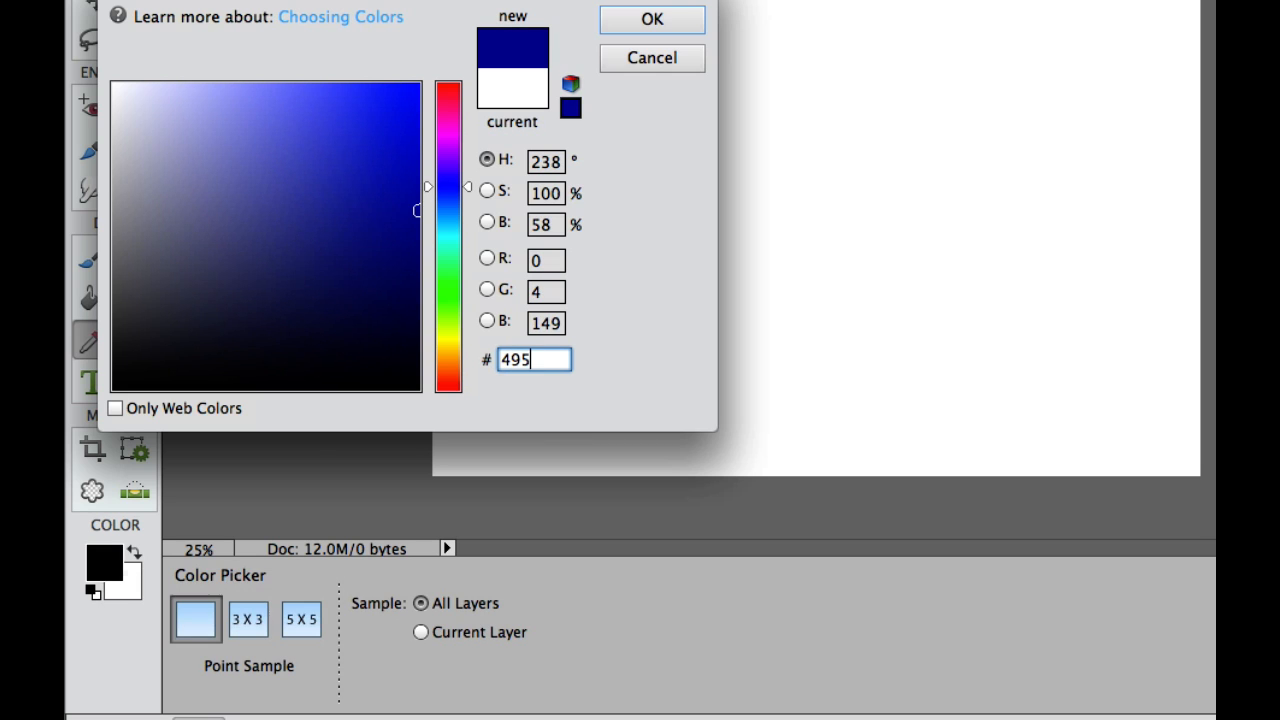
text(dfa)
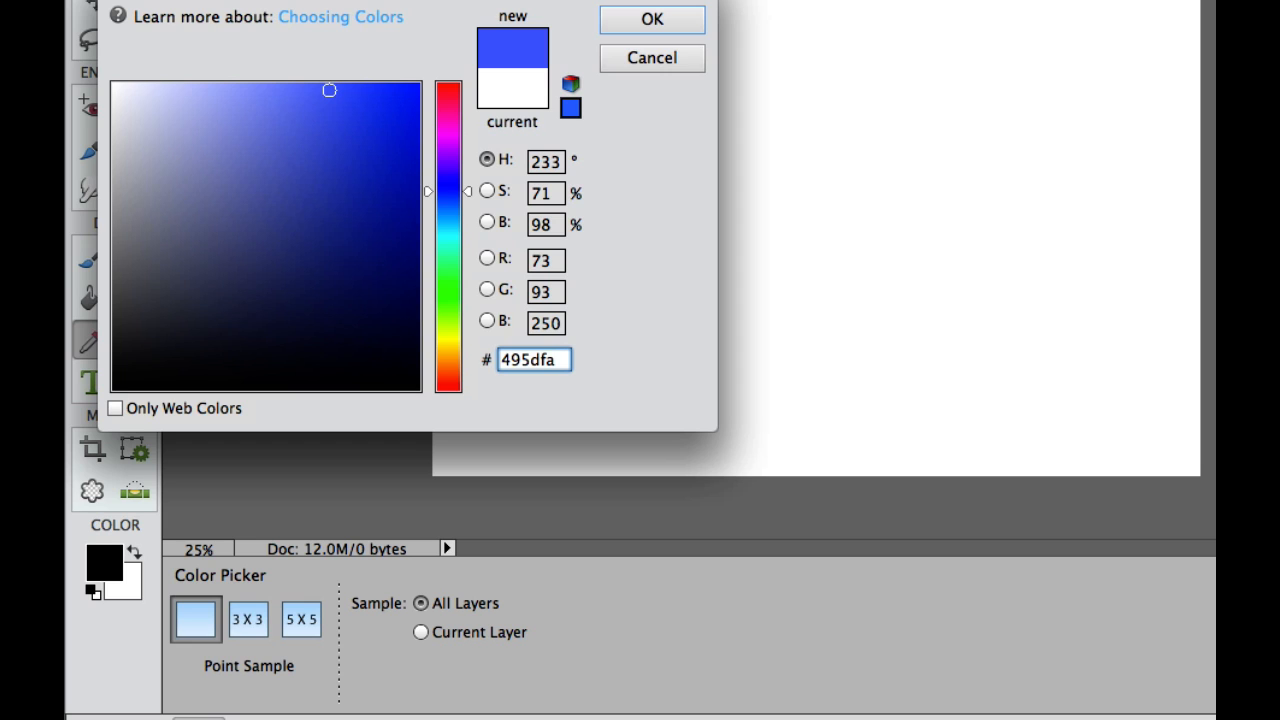
click(640, 24)
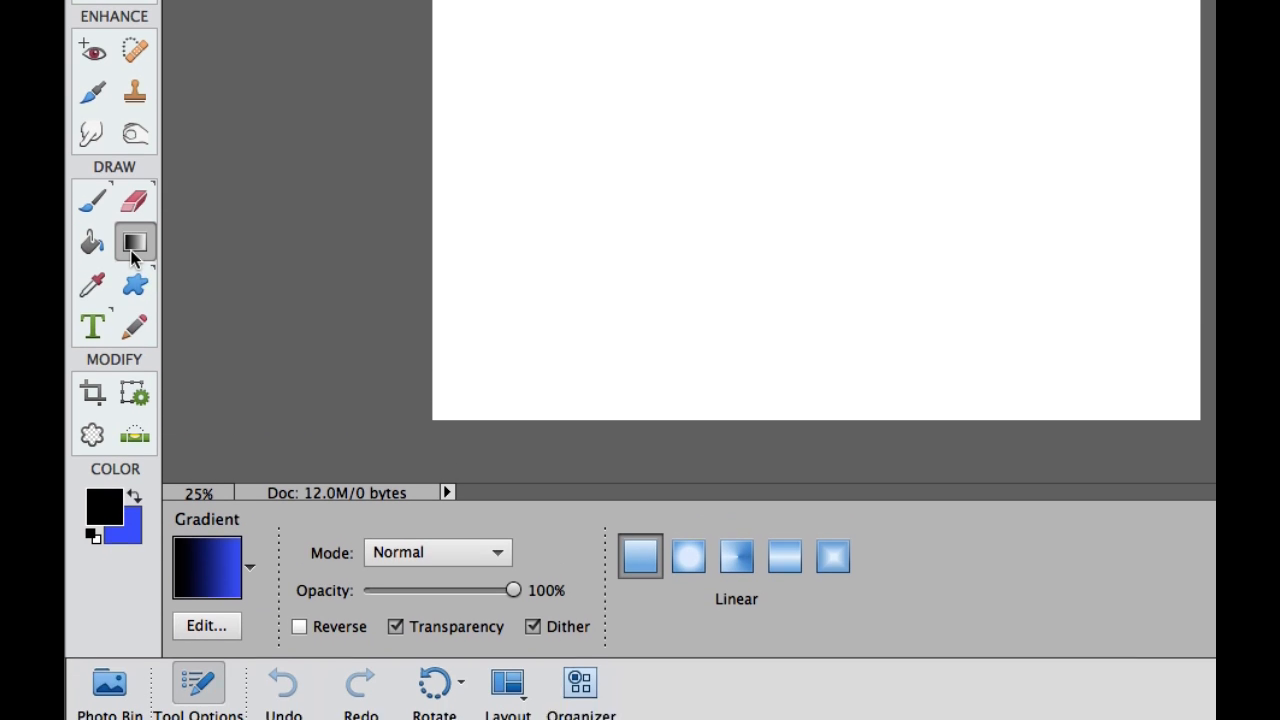
Step: Fill the Background layer with a linear black-to-blue gradient running from the canvas's top edge to its bottom edge
click(205, 680)
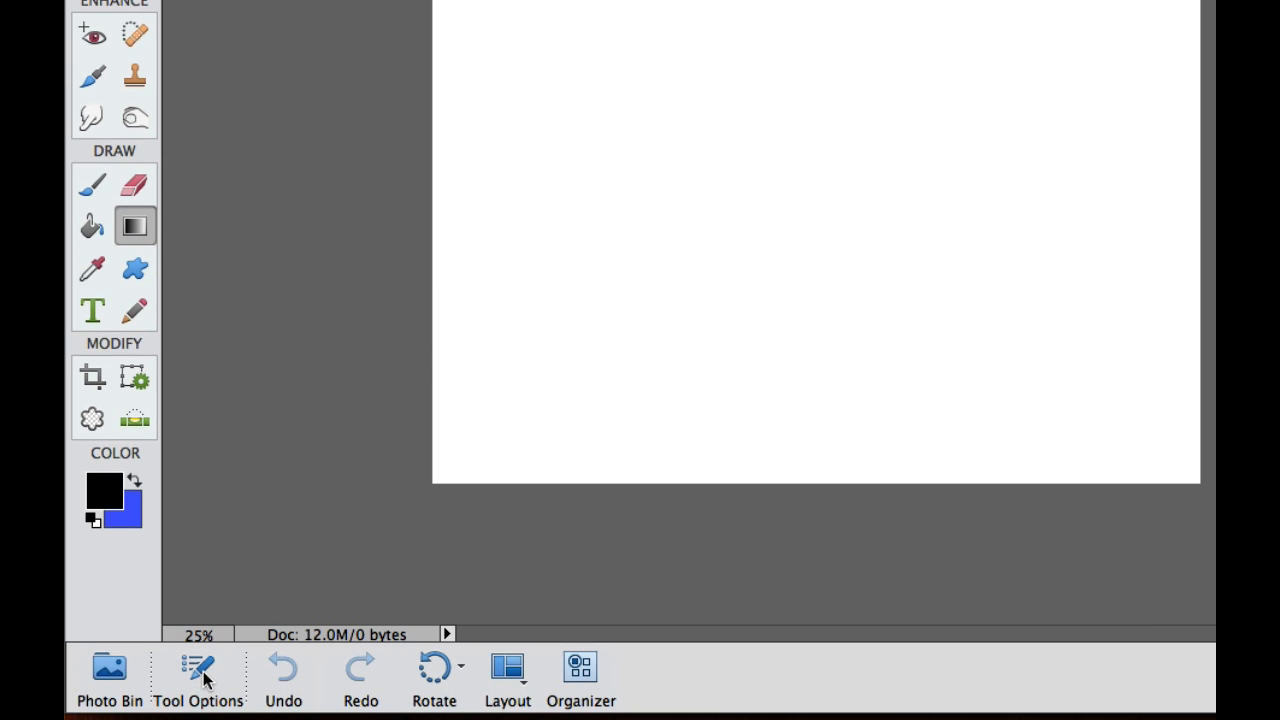
click(205, 680)
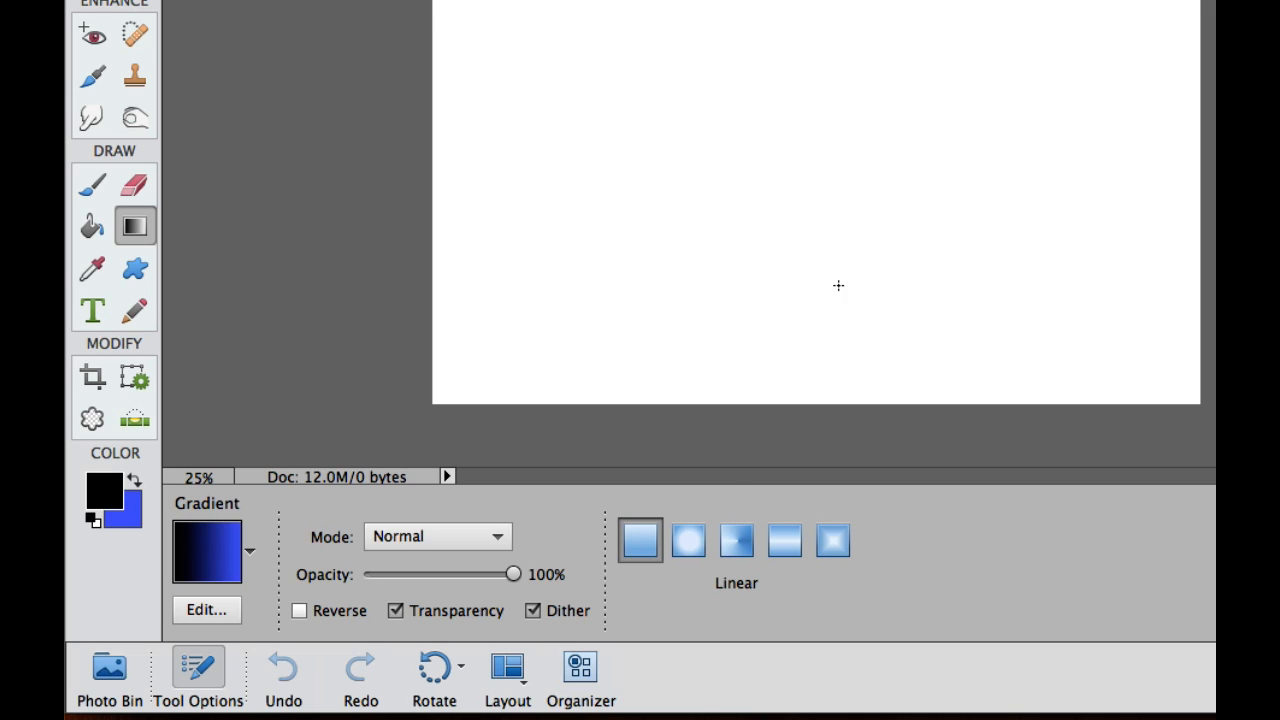
drag(829, 1, 837, 400)
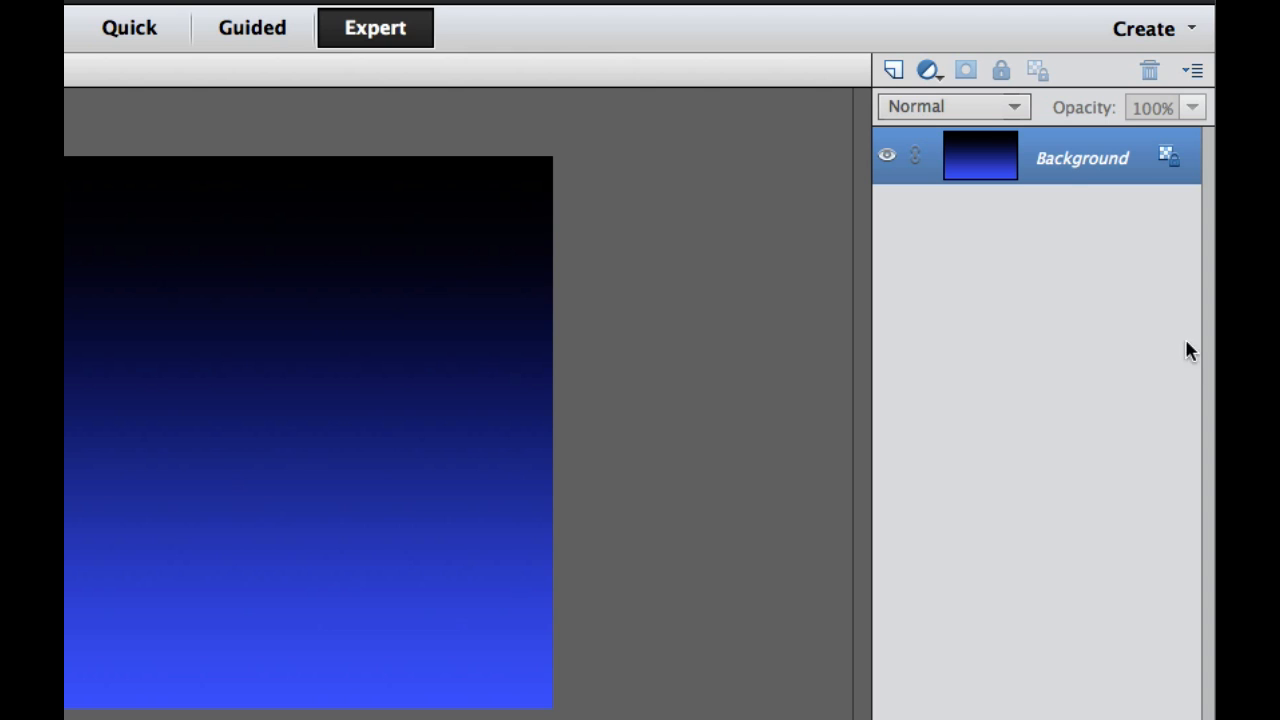
Step: Add a new layer above the Background and fill it with the black foreground color
click(891, 72)
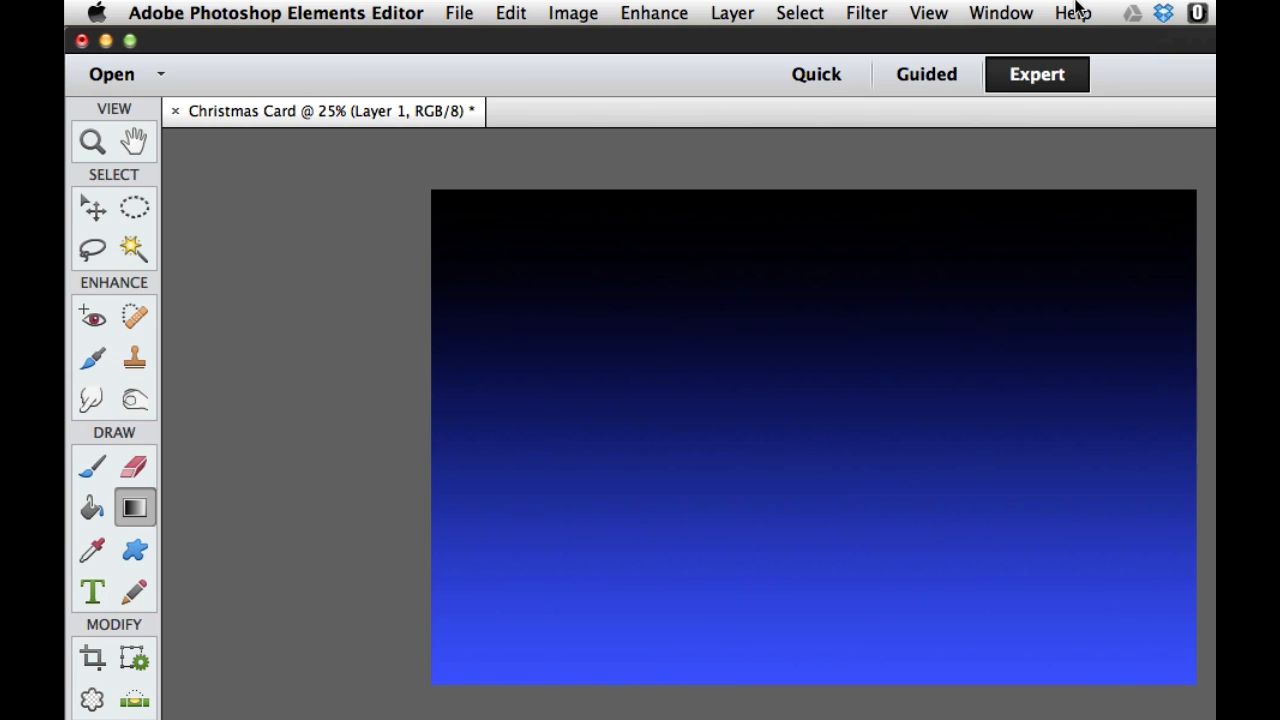
click(518, 12)
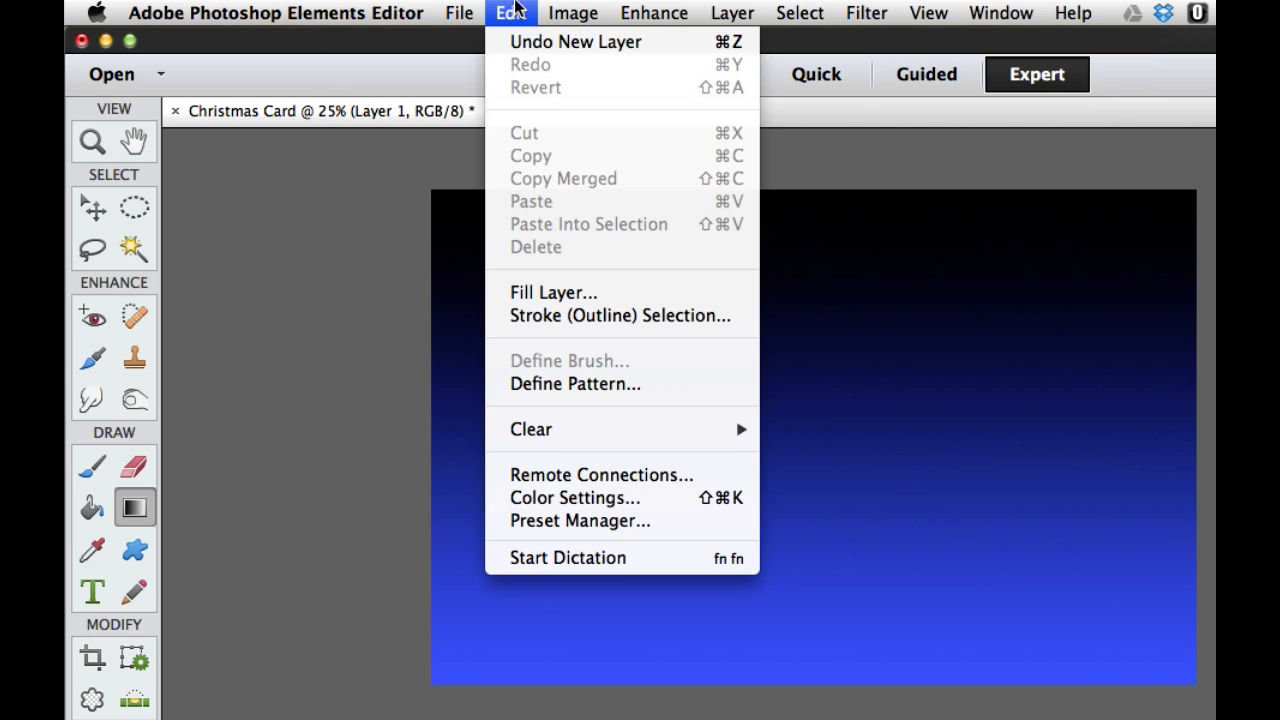
click(590, 292)
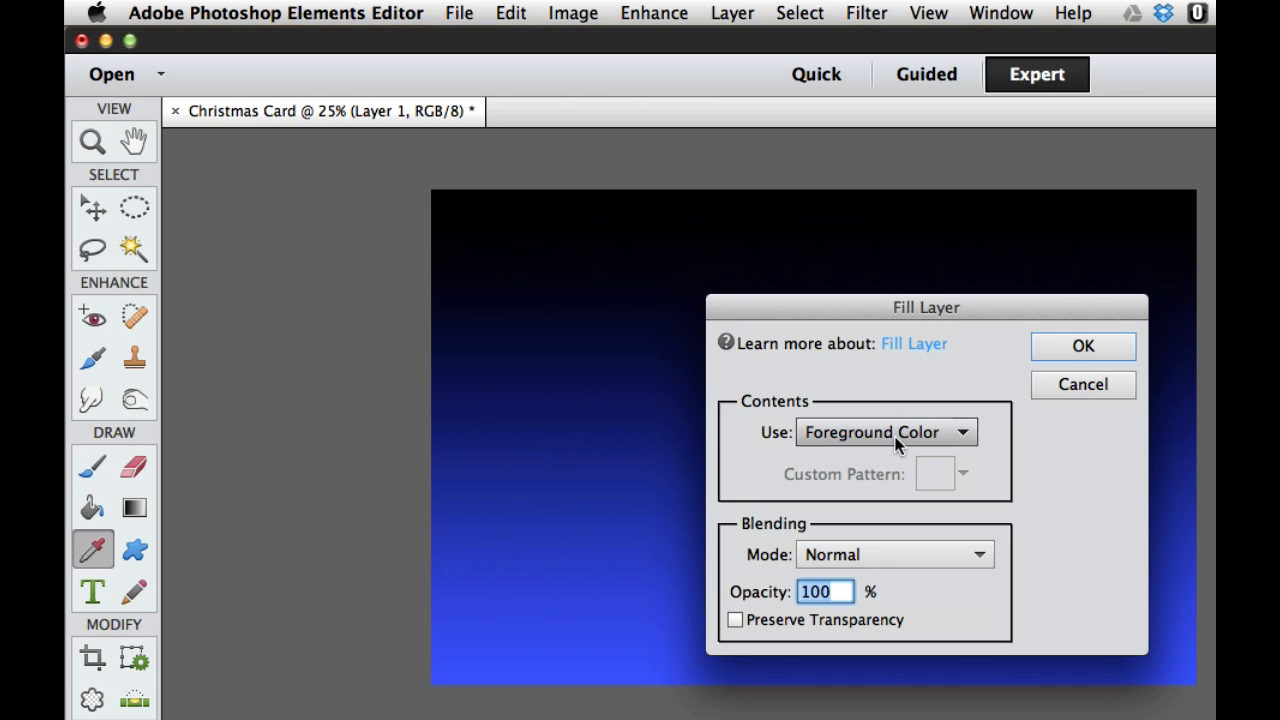
click(1072, 386)
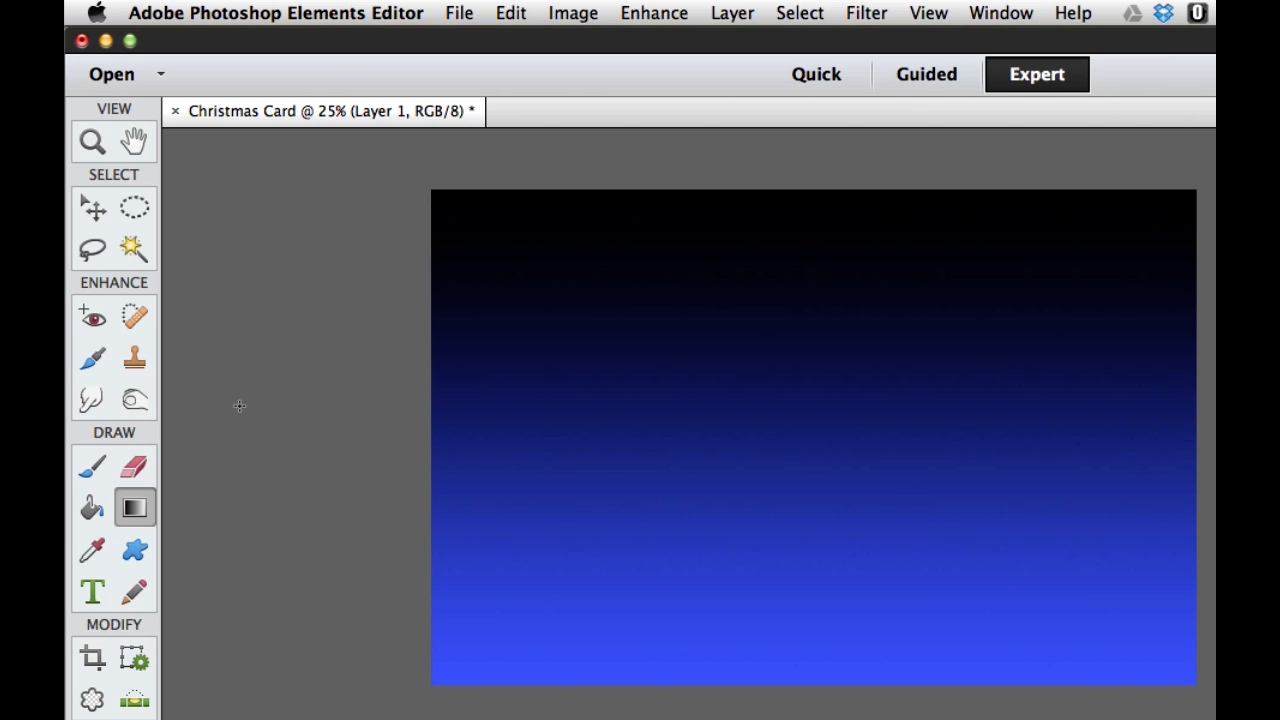
key(super+z)
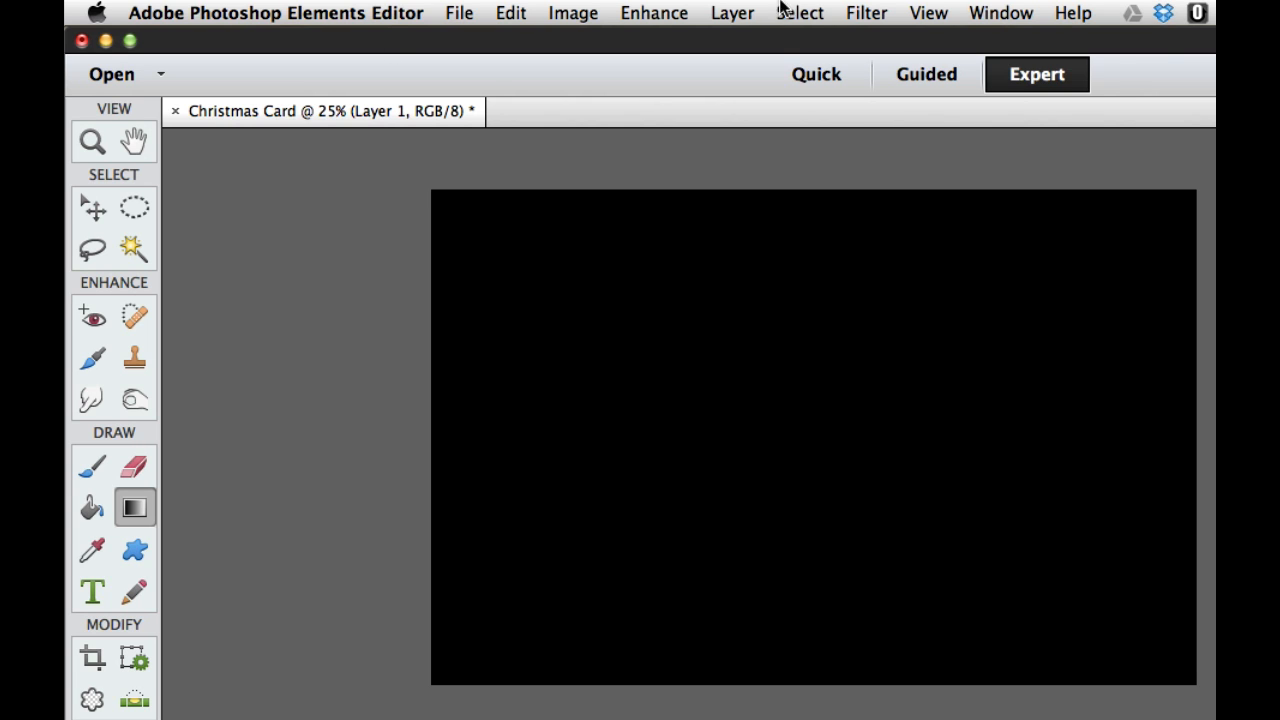
Step: Apply the Add Noise filter to the black layer with an amount of 80%, Gaussian distribution and Monochromatic on
click(863, 13)
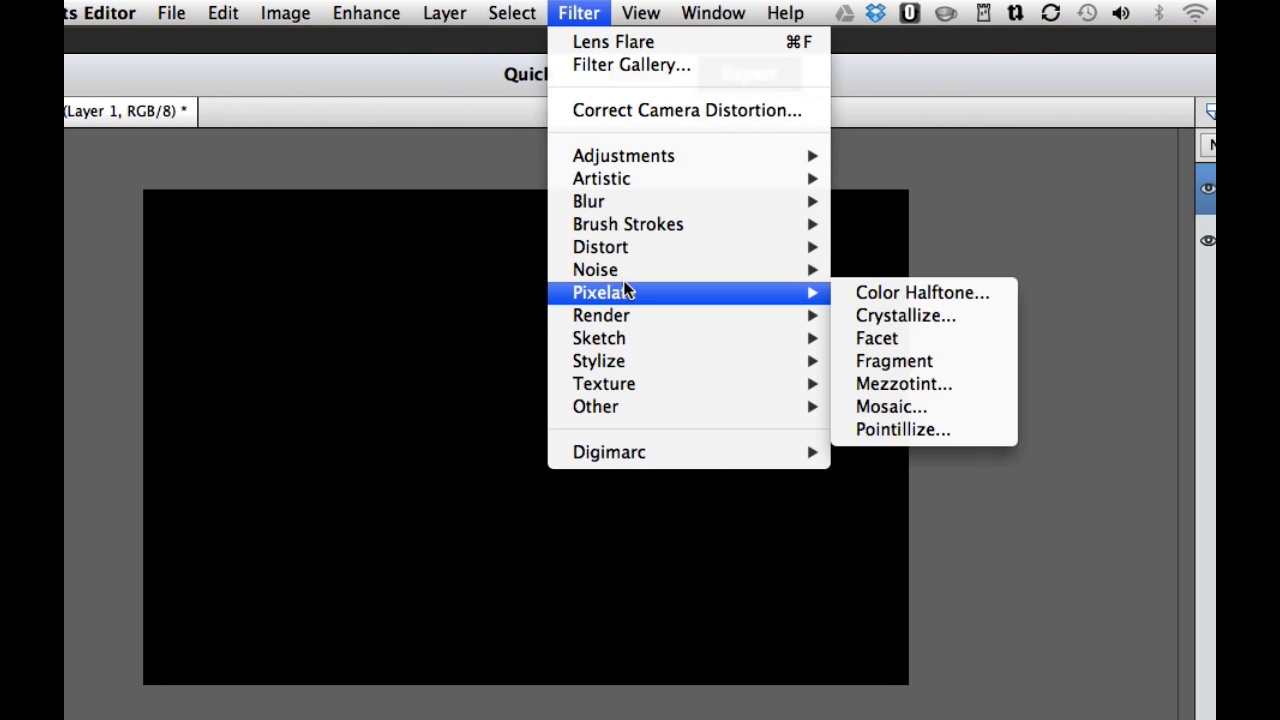
mouse_move(728, 271)
click(933, 270)
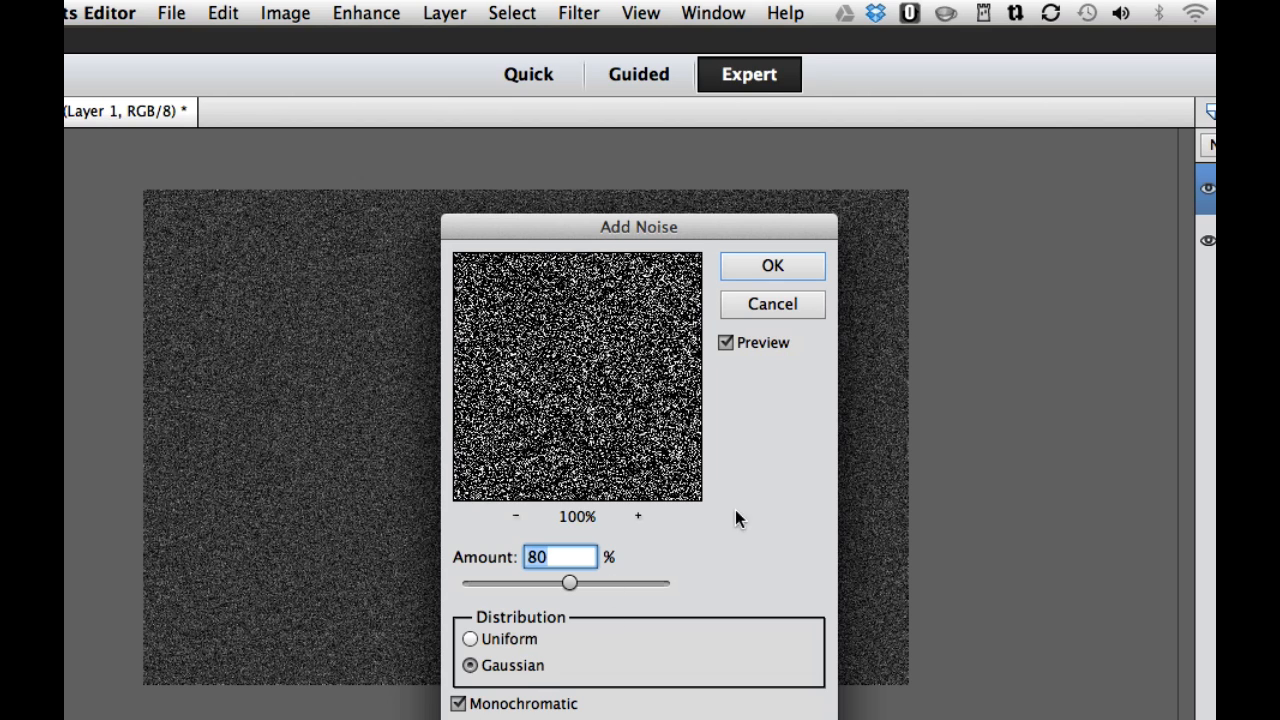
click(798, 268)
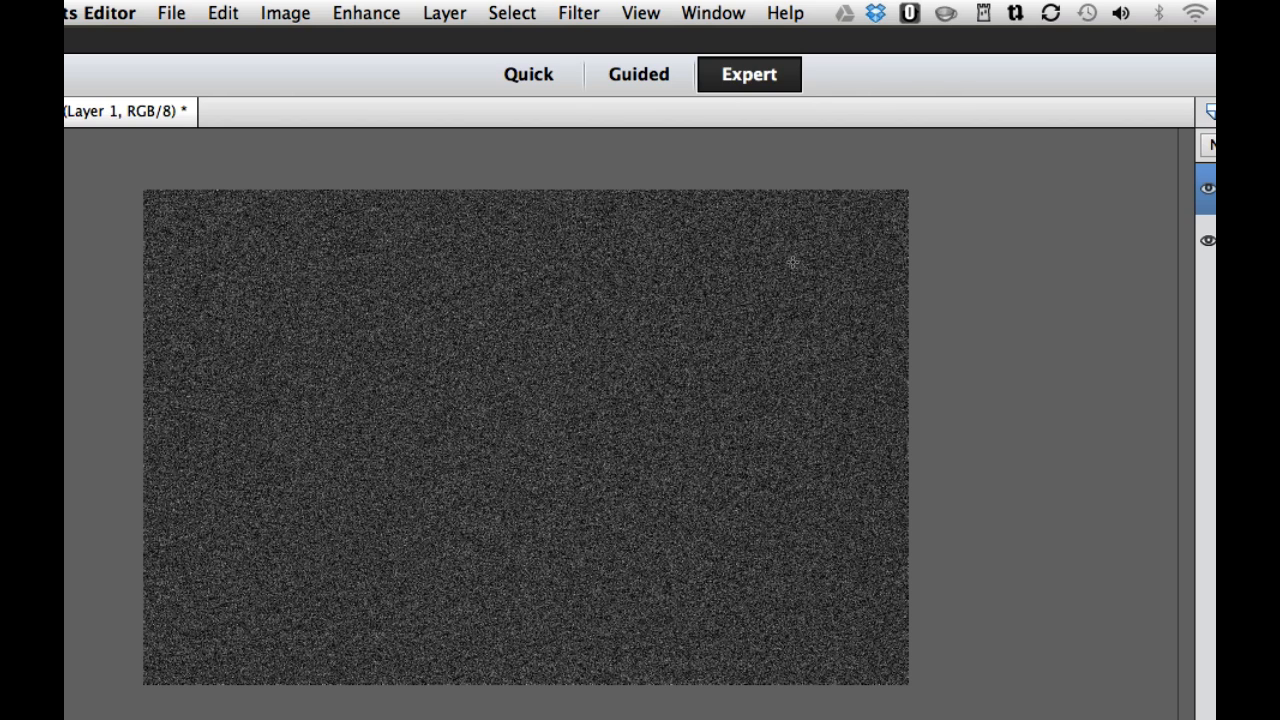
Step: Apply a Gaussian Blur with a 1.0 pixel radius to the noise layer
click(568, 10)
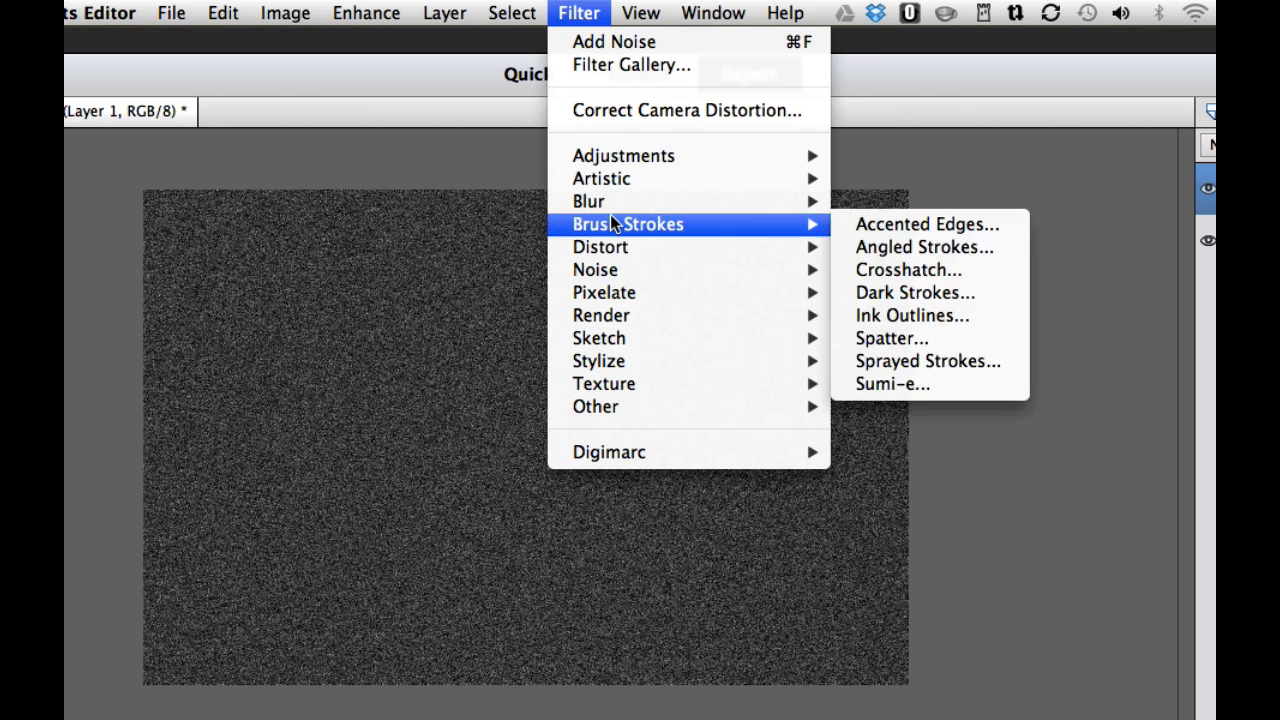
mouse_move(610, 203)
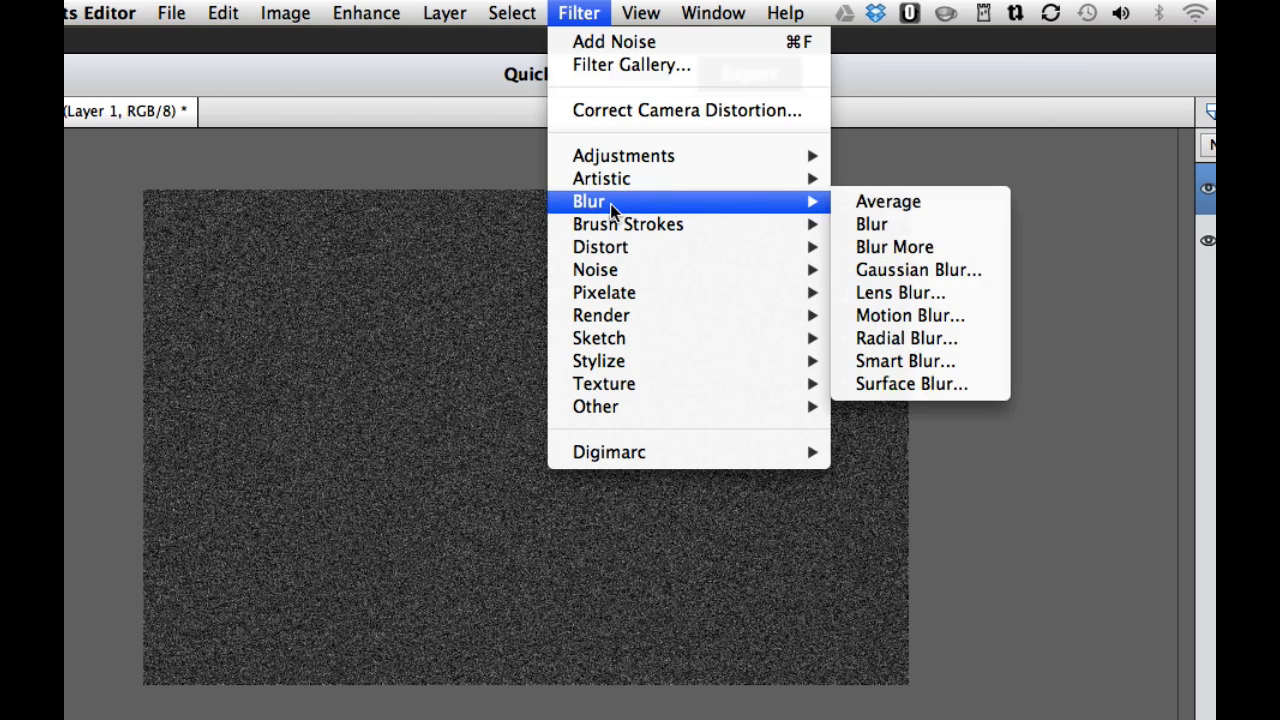
click(922, 266)
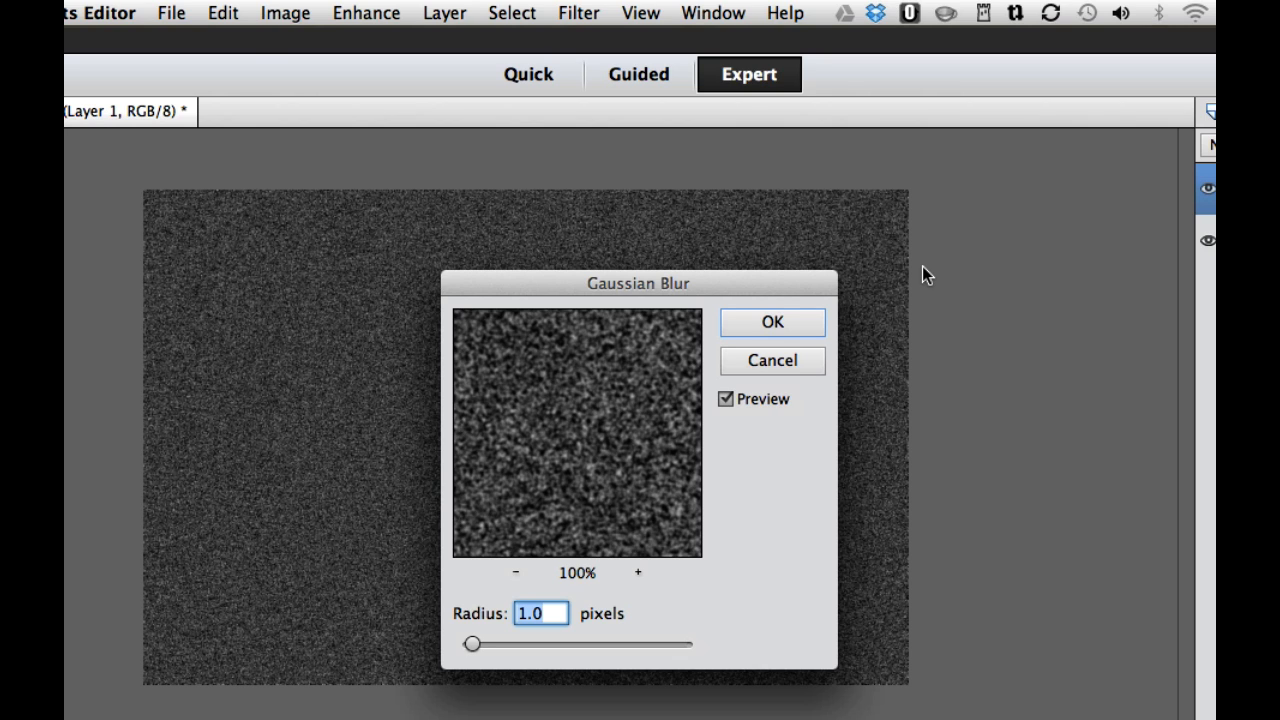
click(790, 323)
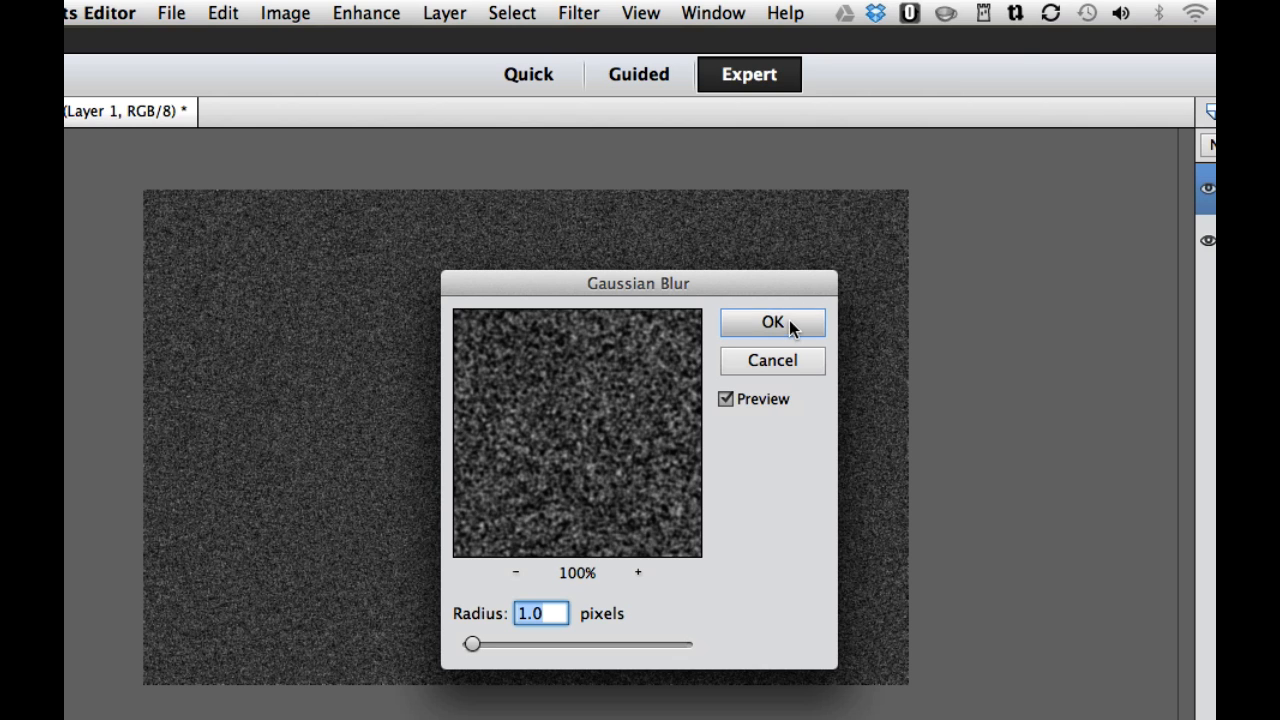
click(790, 325)
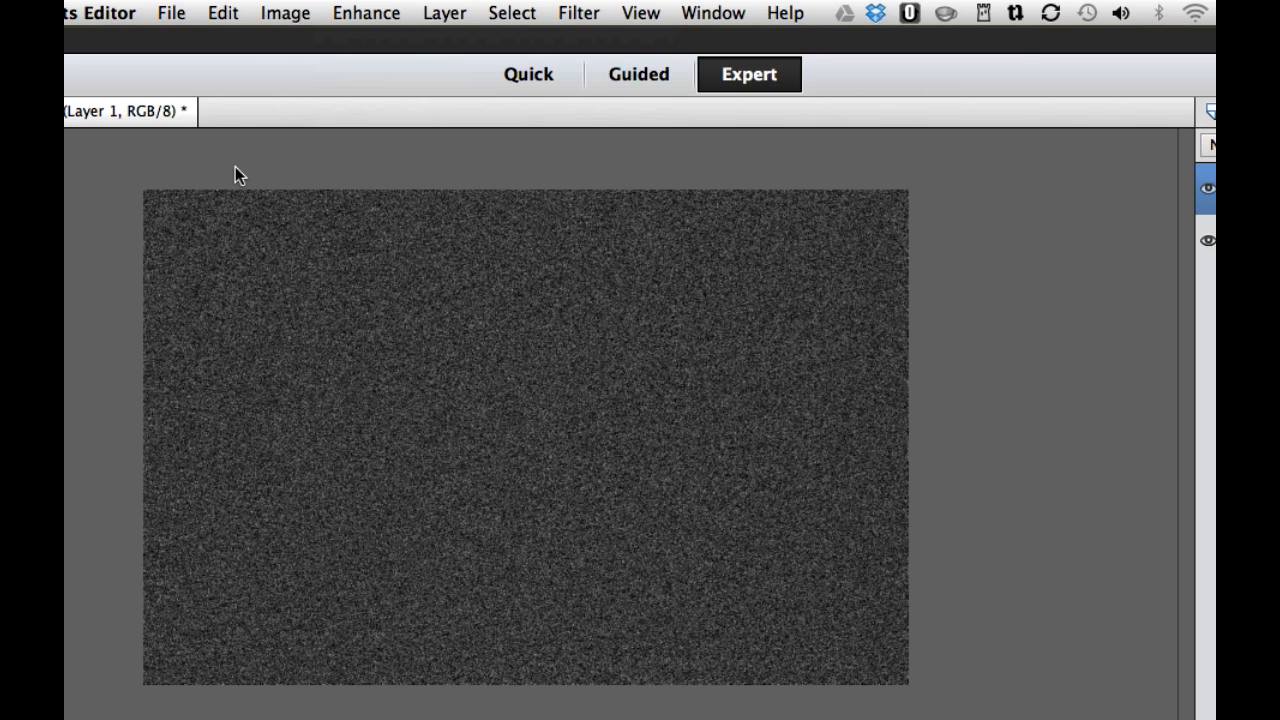
Step: Adjust the noise layer's Levels, setting the RGB input shadows to 100 and highlights to 175
click(356, 10)
mouse_move(405, 224)
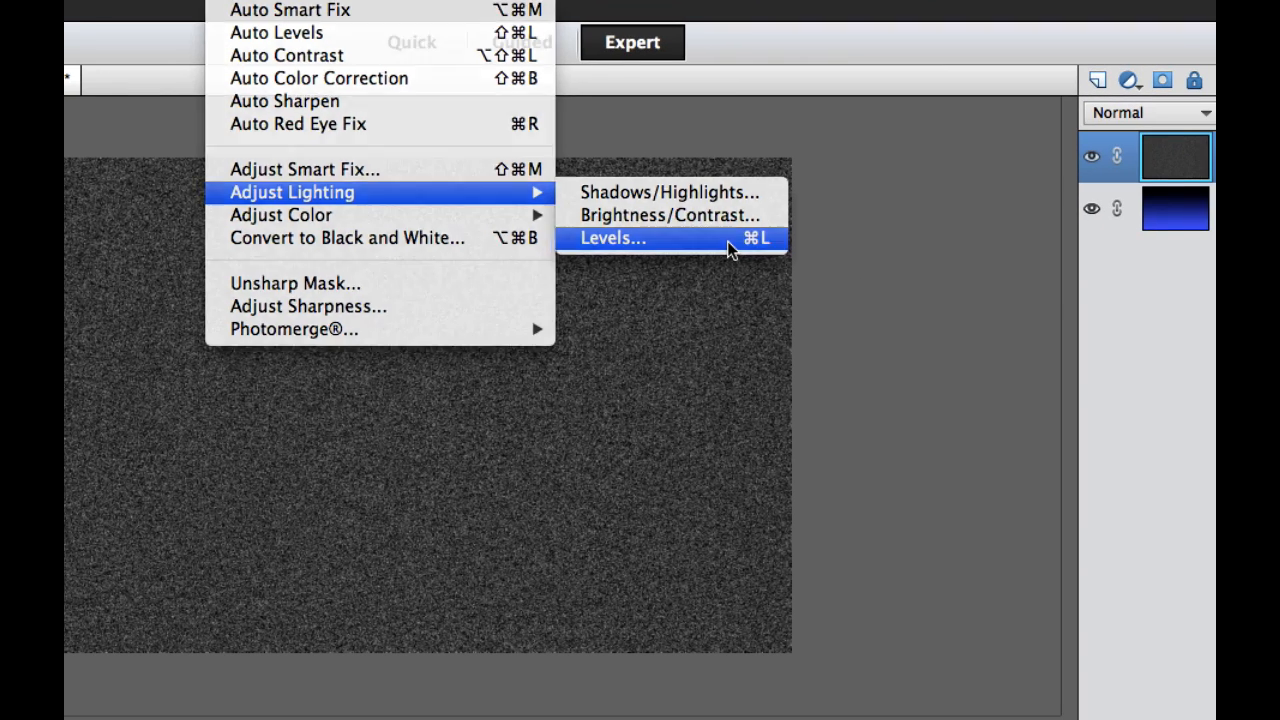
click(845, 273)
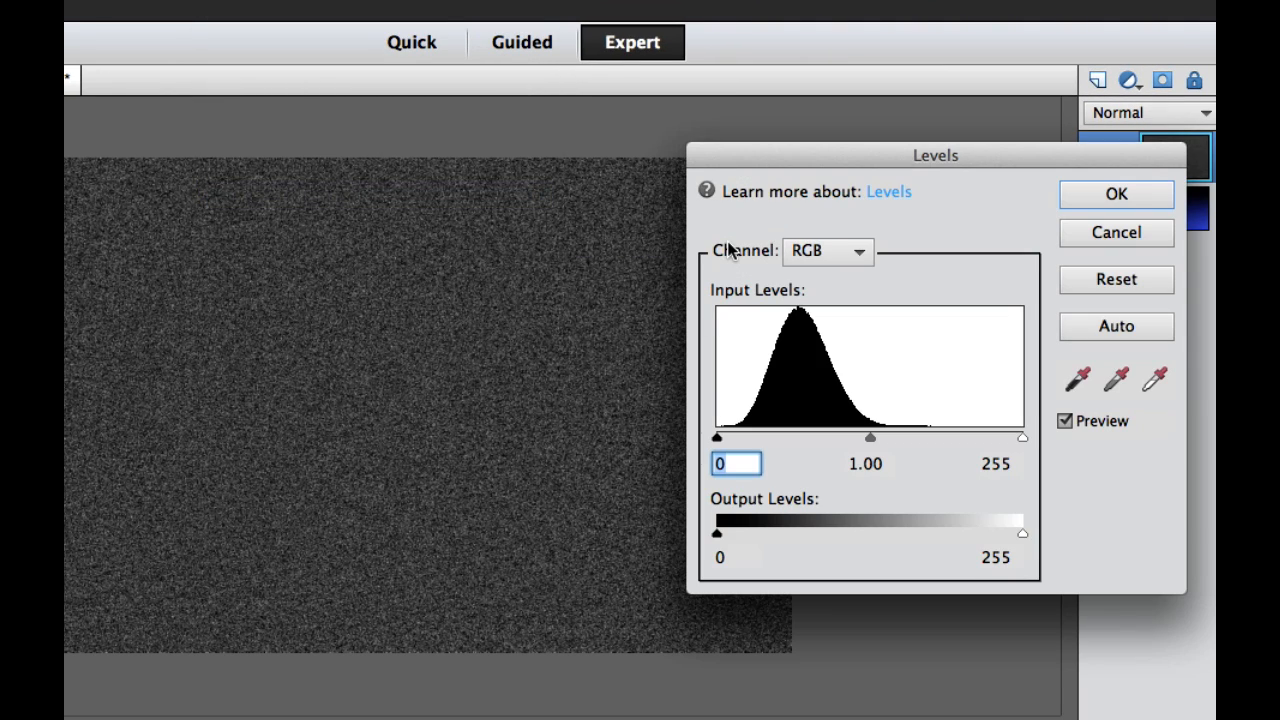
text(100)
key(Tab)
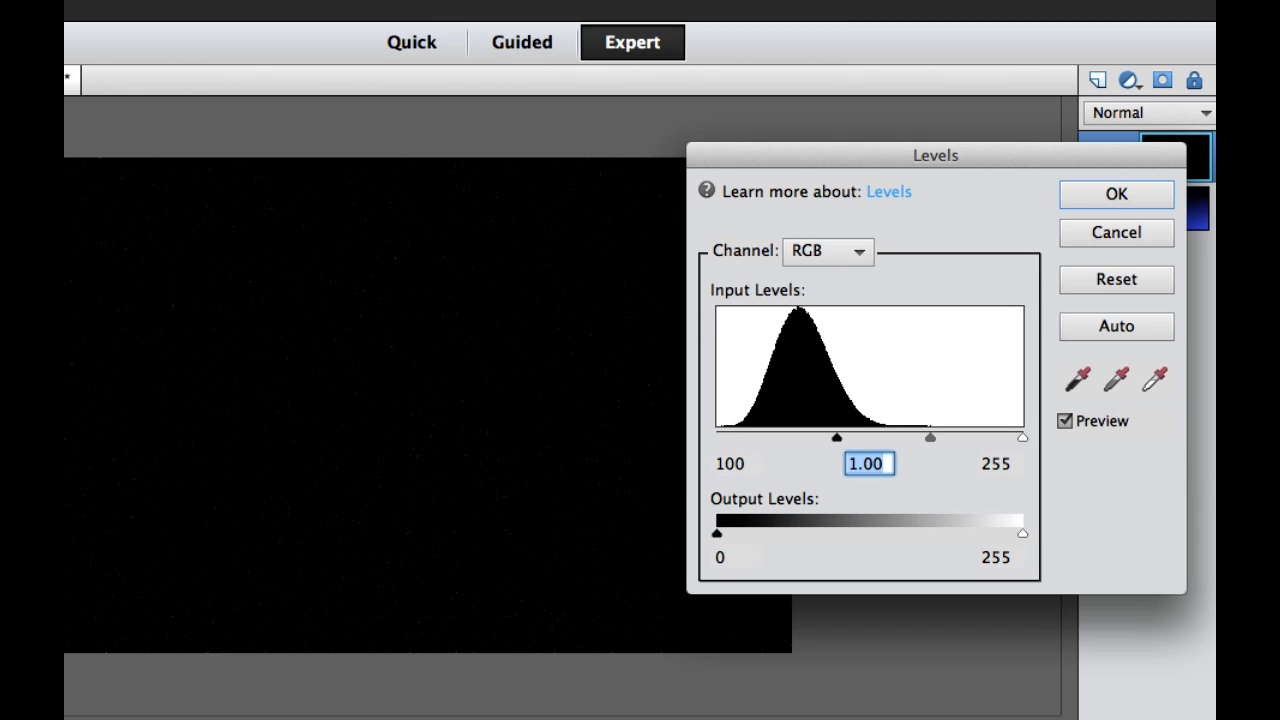
key(Tab)
text(17)
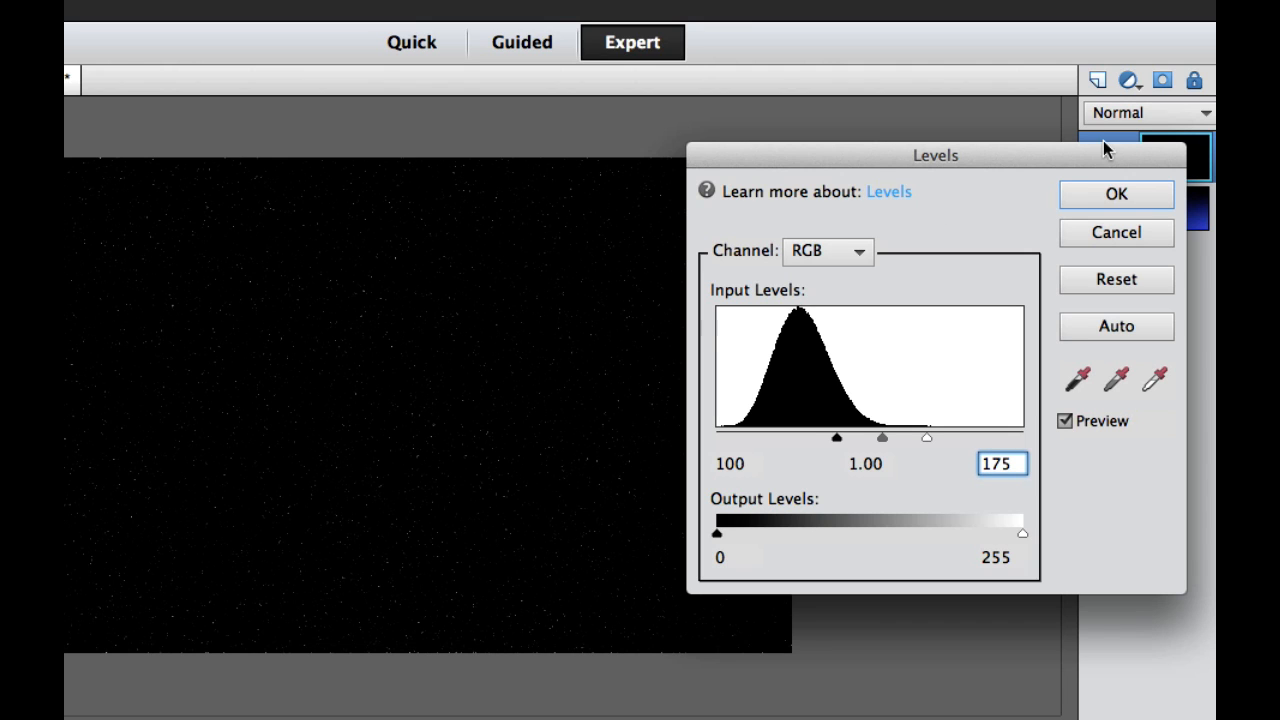
click(1105, 200)
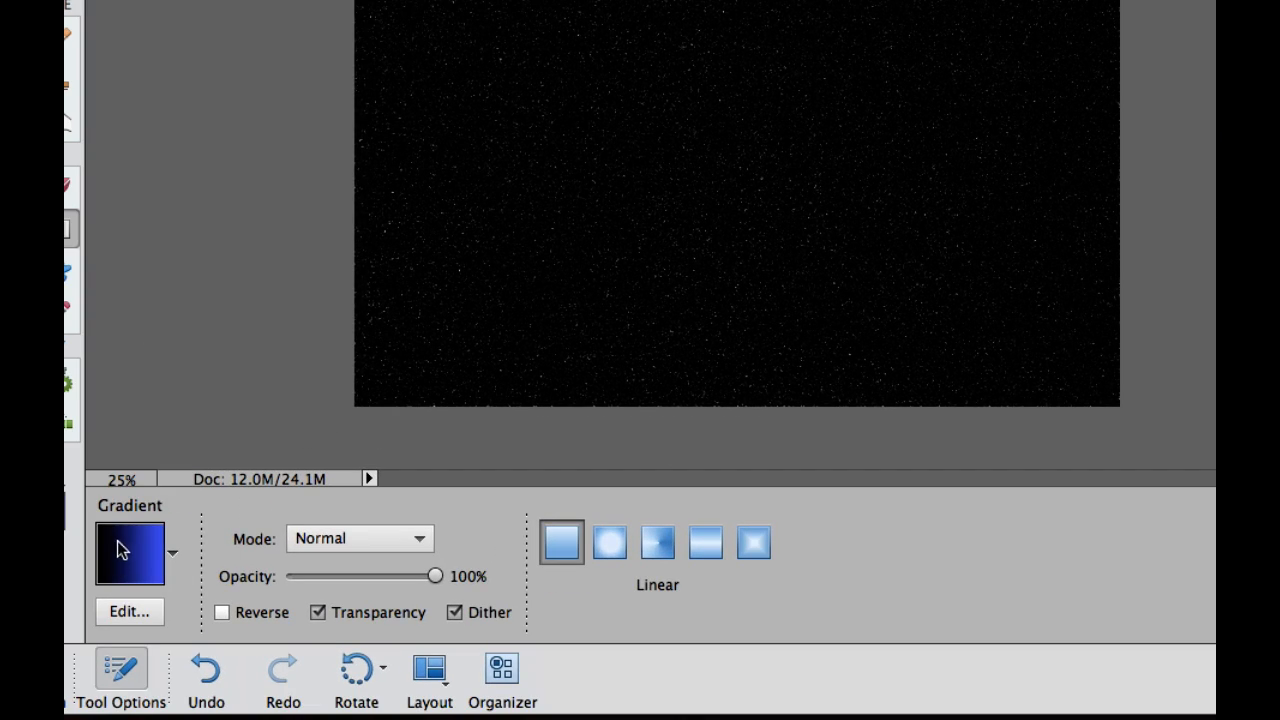
Step: Choose the black-to-white gradient preset and add a layer mask to the star layer
click(172, 556)
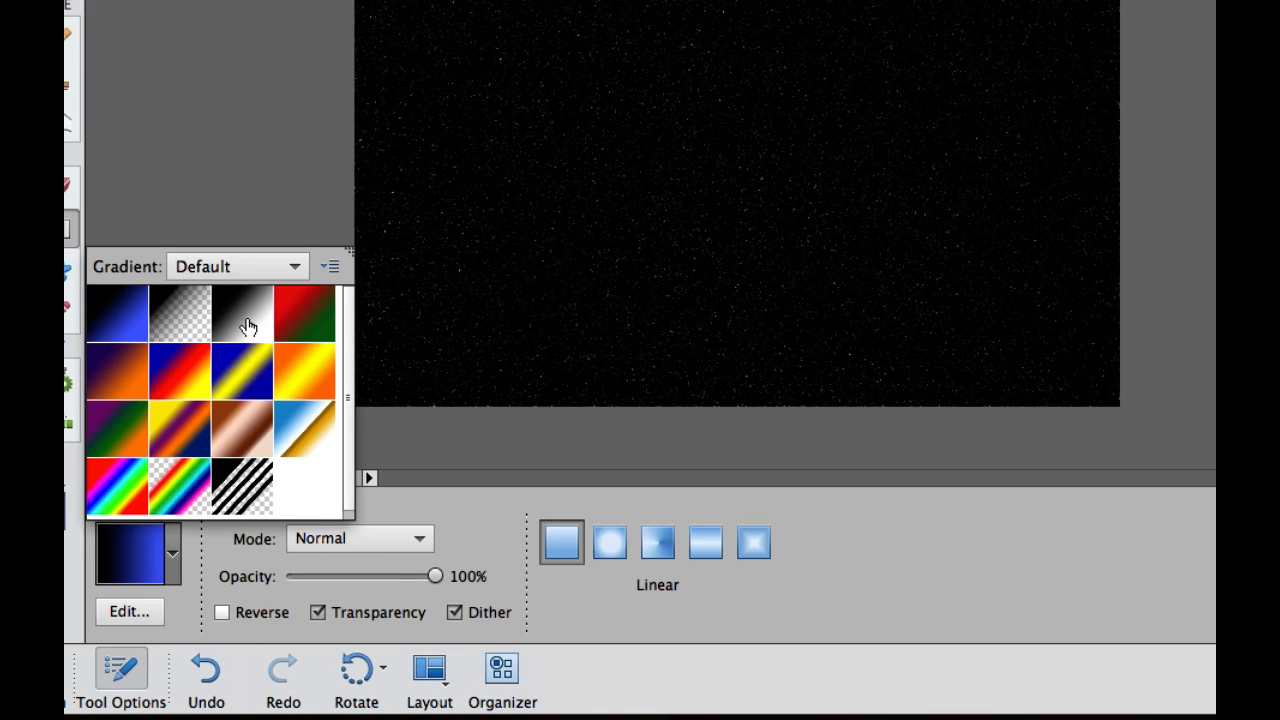
click(248, 328)
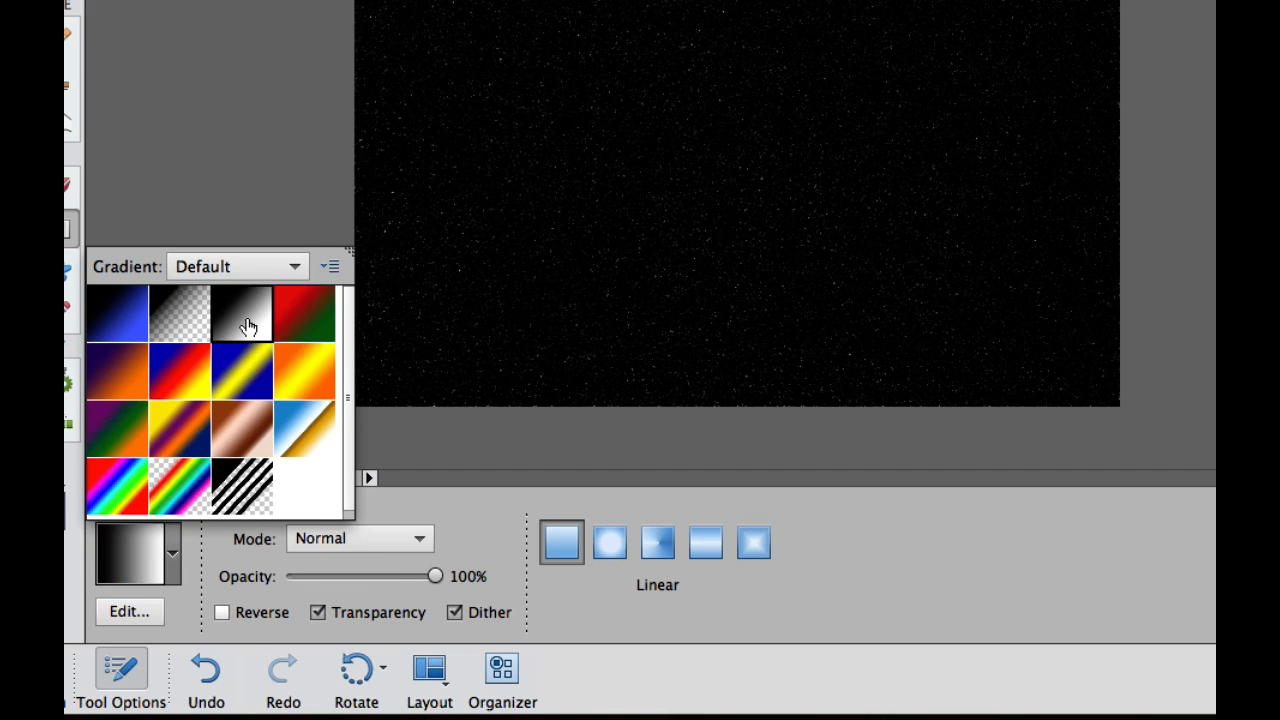
click(172, 555)
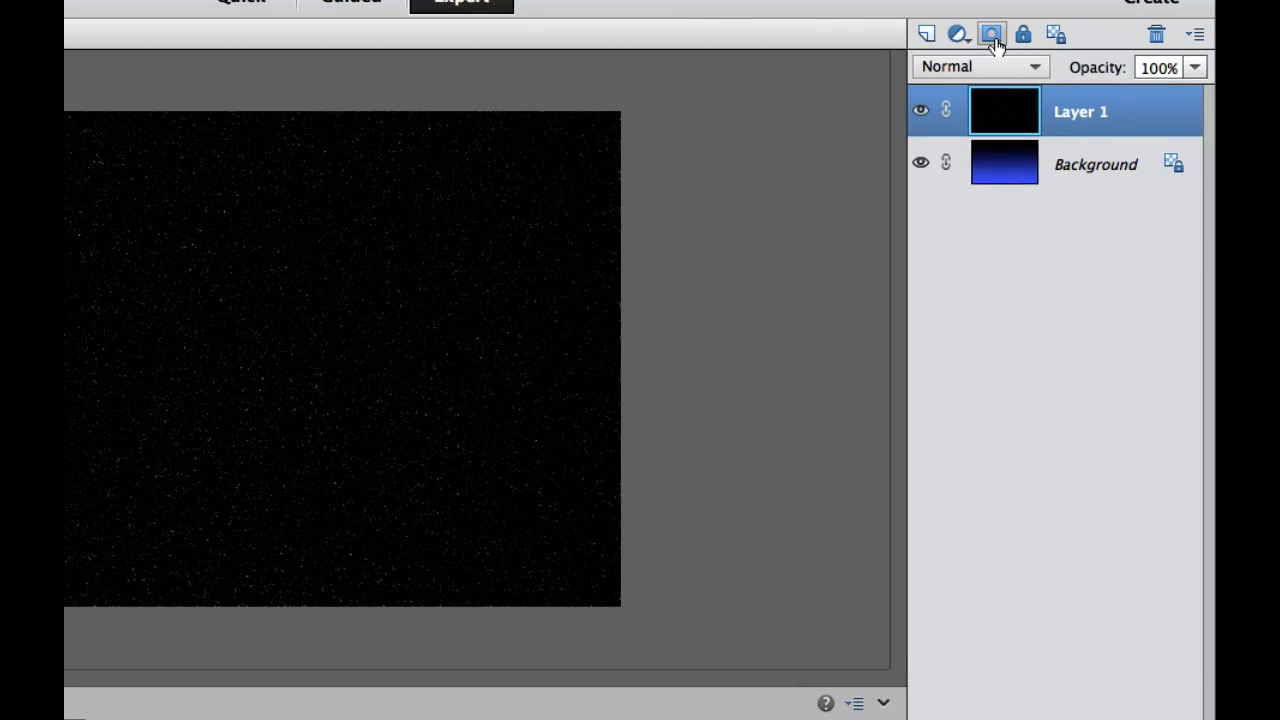
click(992, 37)
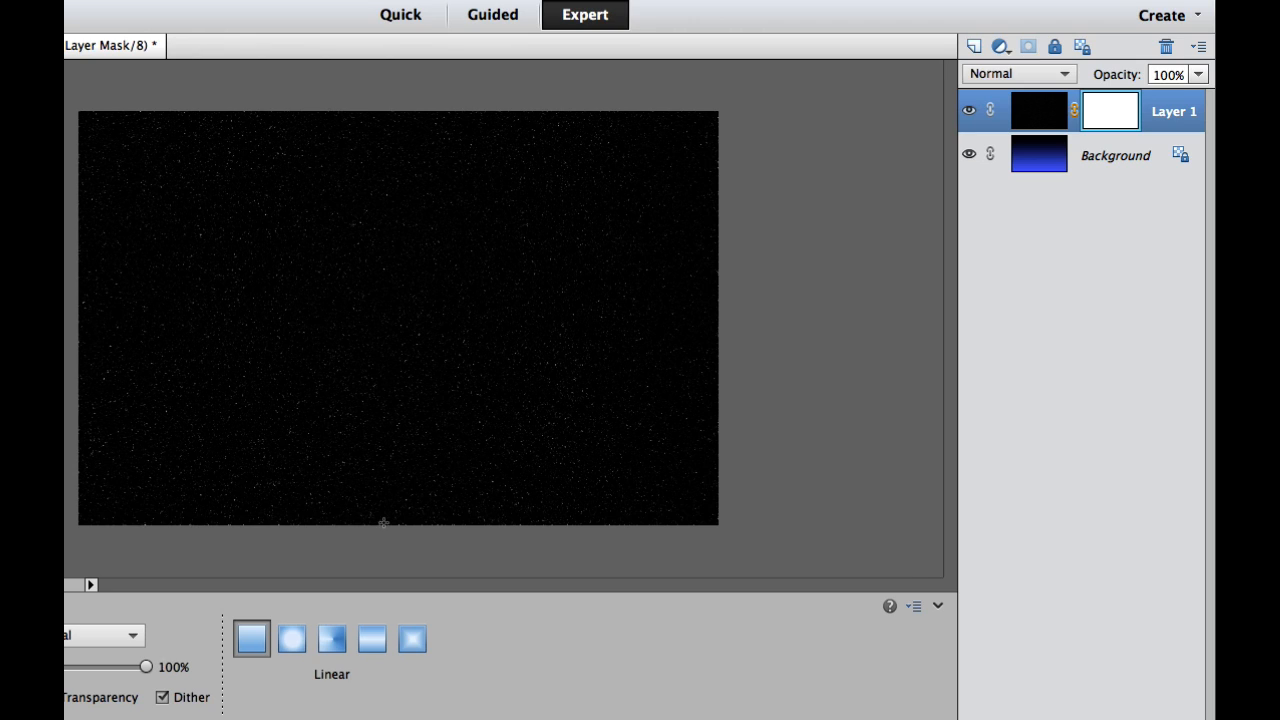
Step: Draw a vertical linear gradient from bottom to top on the star layer's mask and add a new layer above it
drag(383, 522, 382, 116)
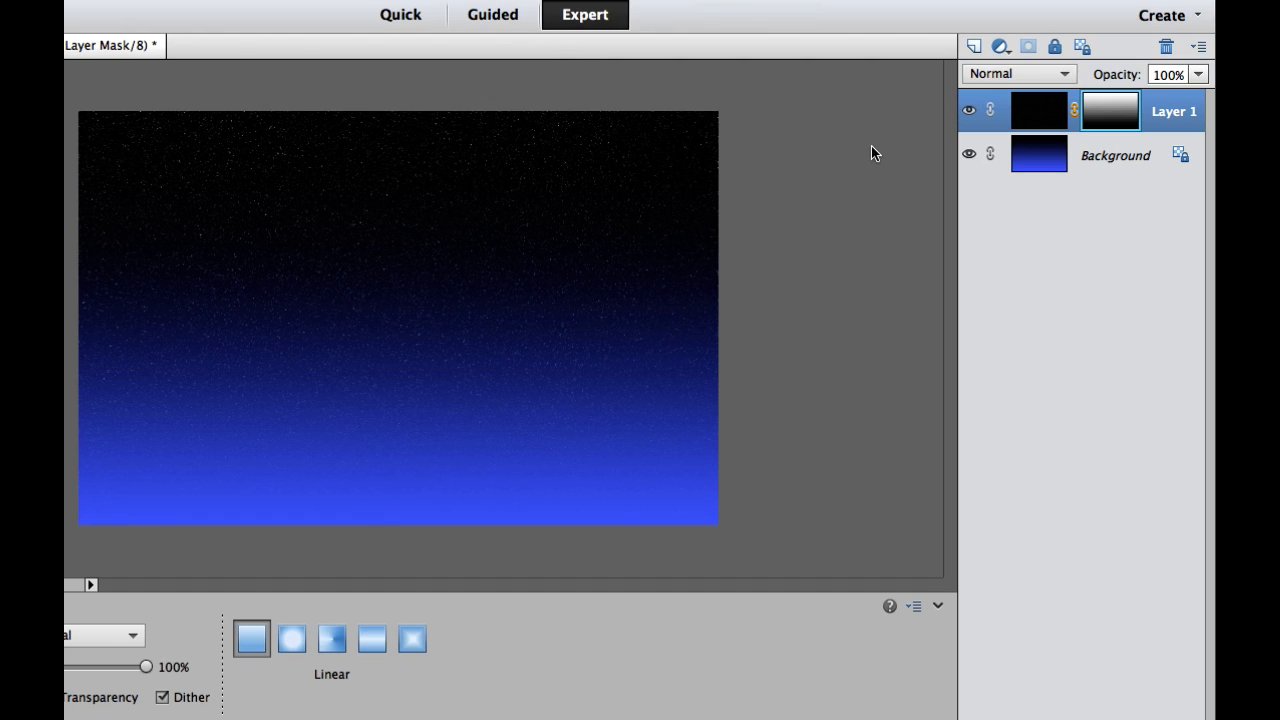
click(974, 48)
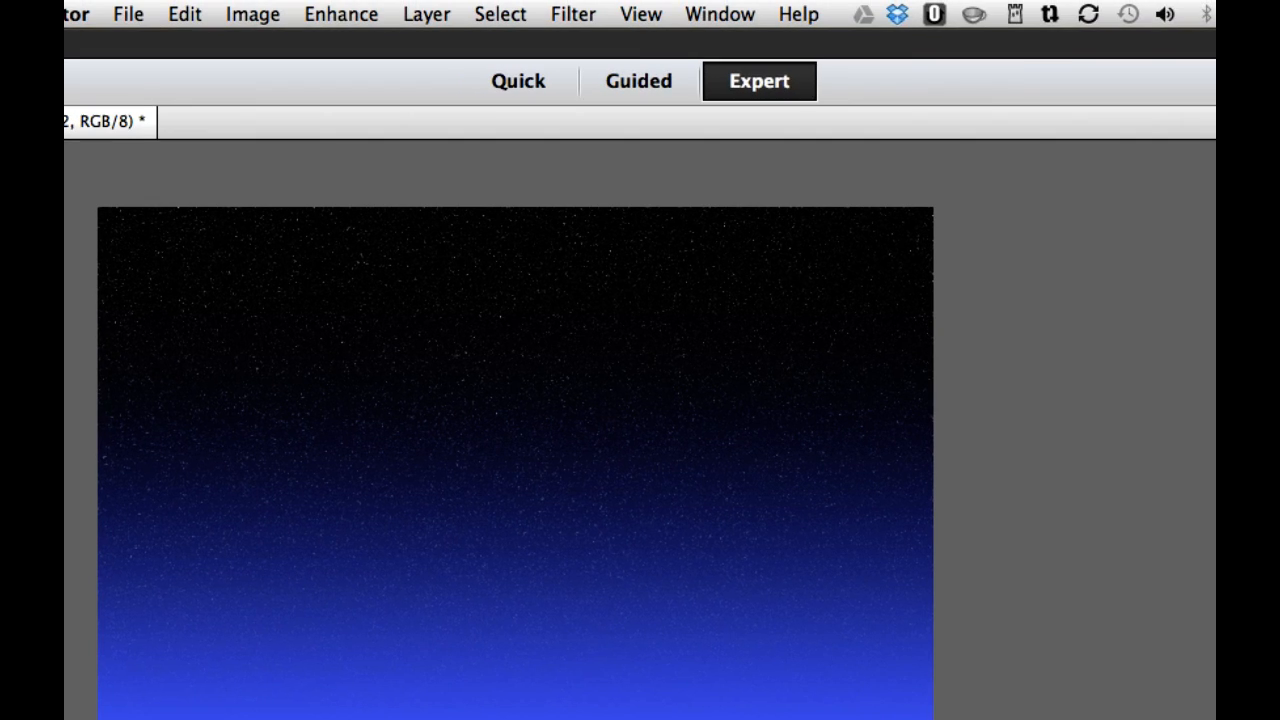
click(182, 12)
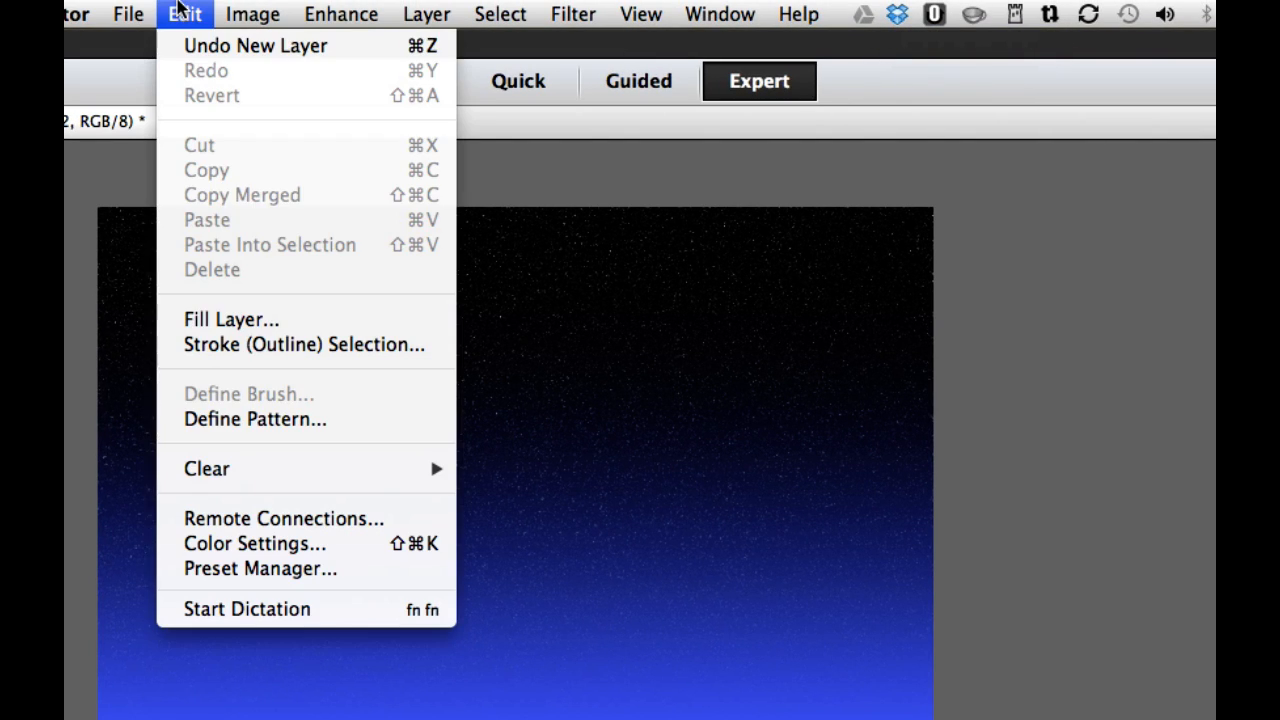
click(260, 318)
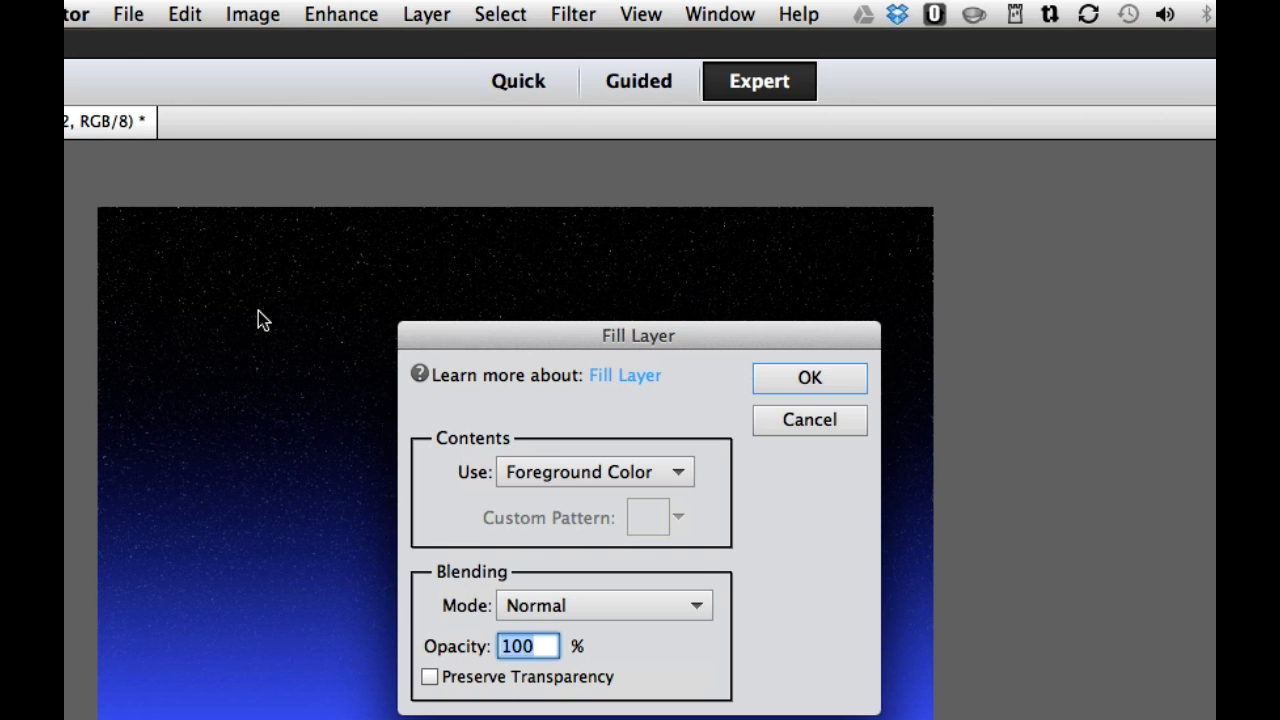
click(855, 424)
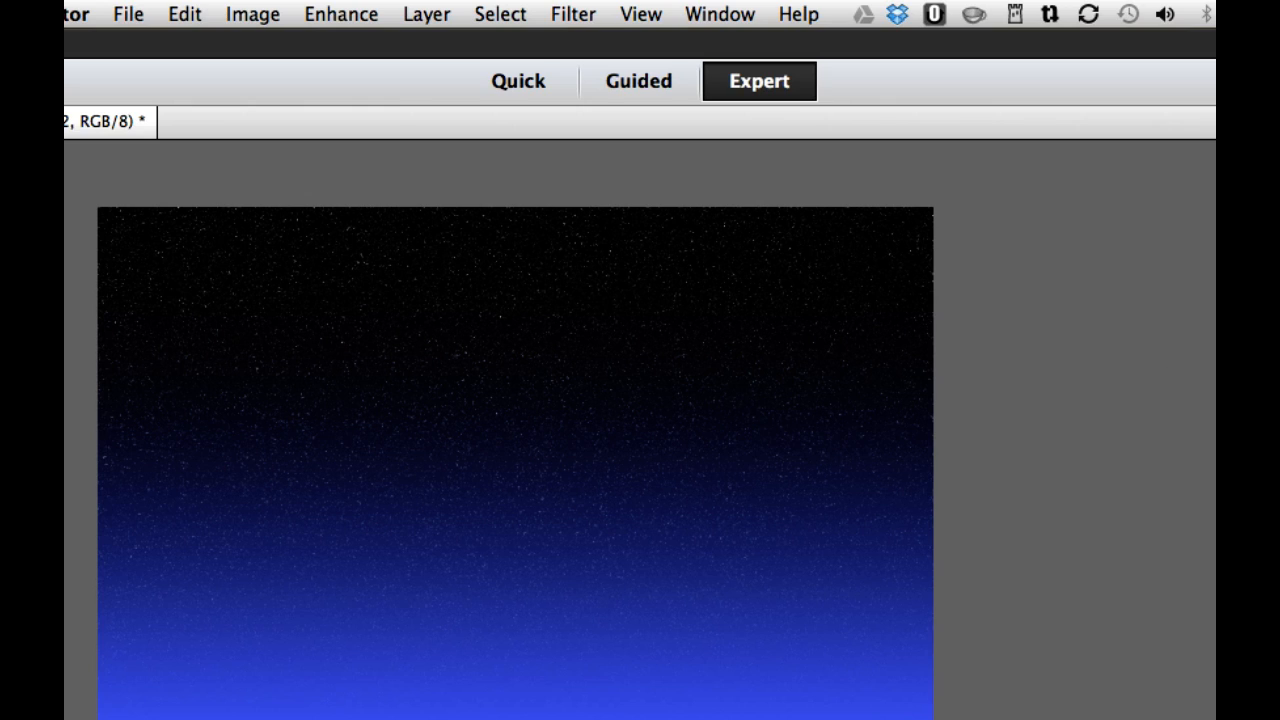
Step: Fill the new layer with black and render a centred Lens Flare at 75% brightness with the 105mm Prime lens type
key(alt+BackSpace)
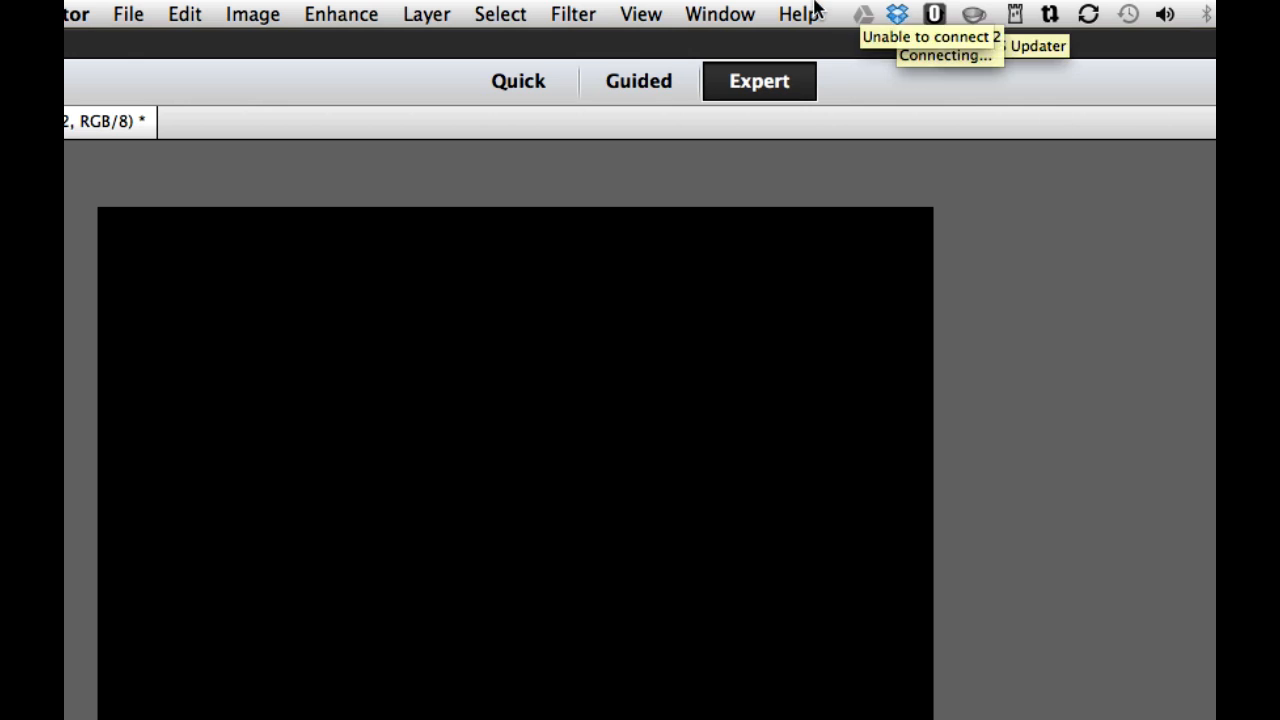
click(557, 8)
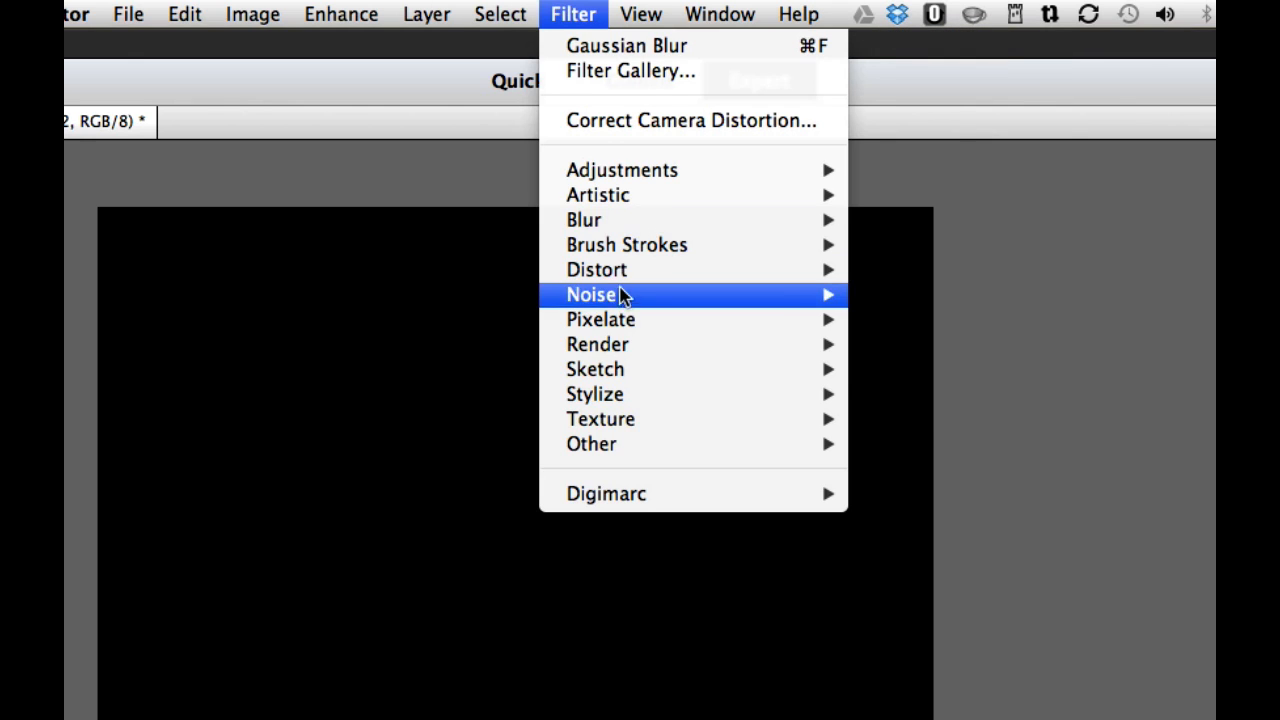
mouse_move(805, 345)
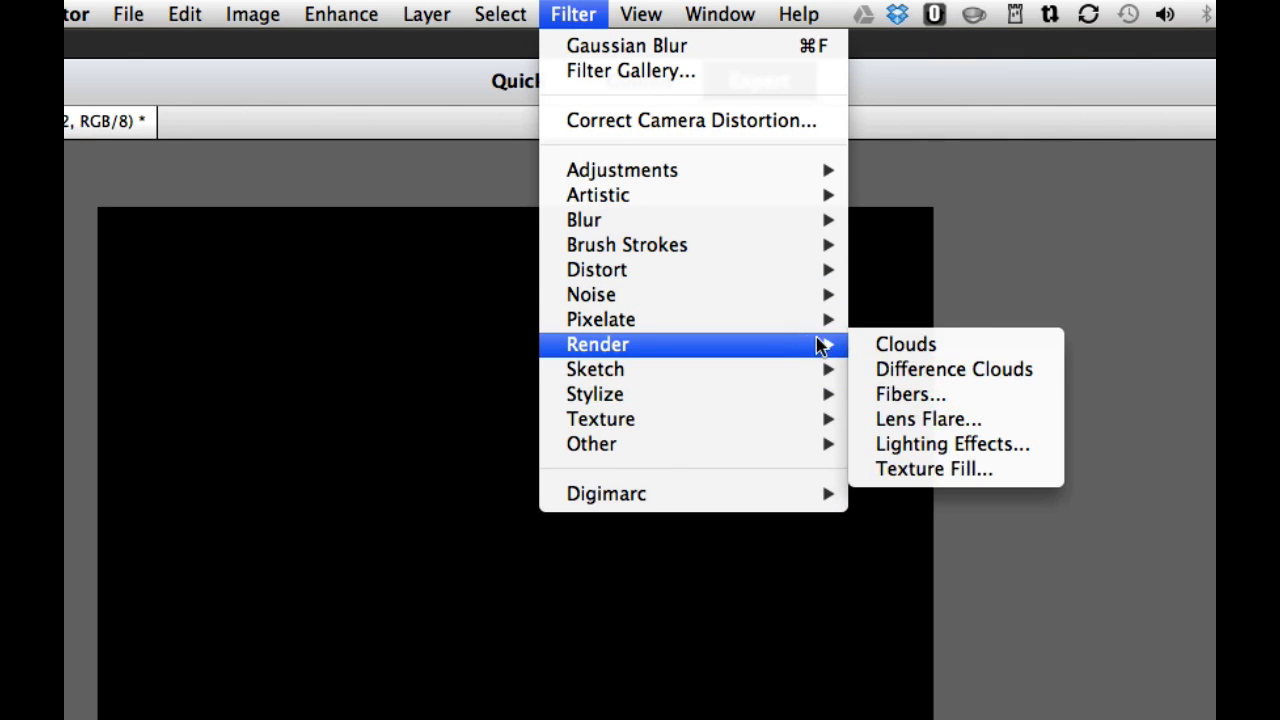
click(910, 421)
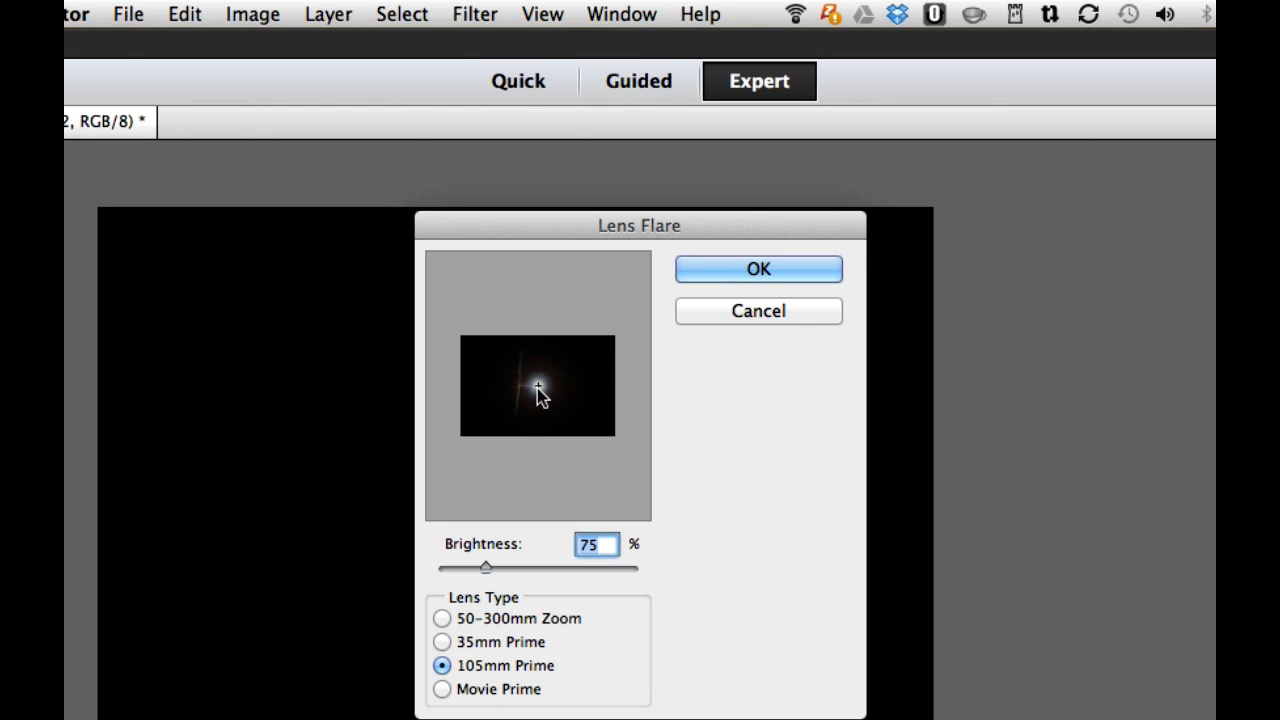
click(824, 269)
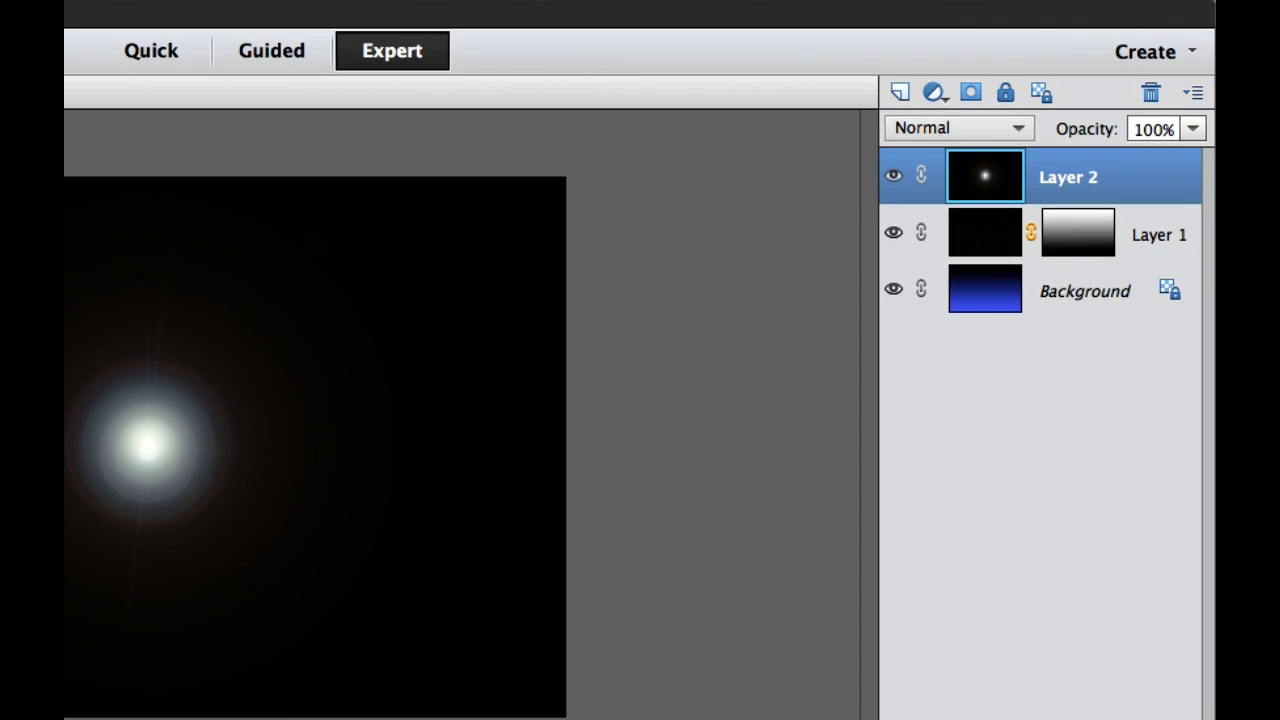
Step: Set the flare layer's blend mode to Screen and move the flare to the upper right of the sky
click(1017, 131)
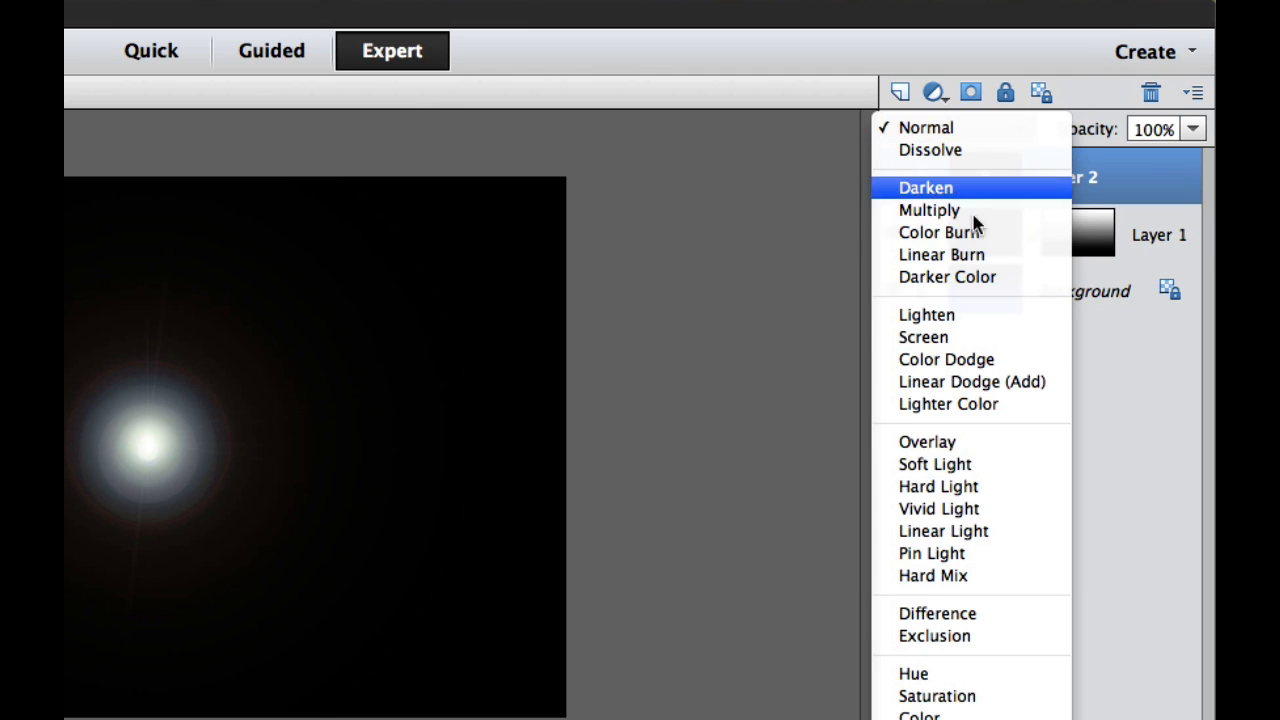
click(951, 337)
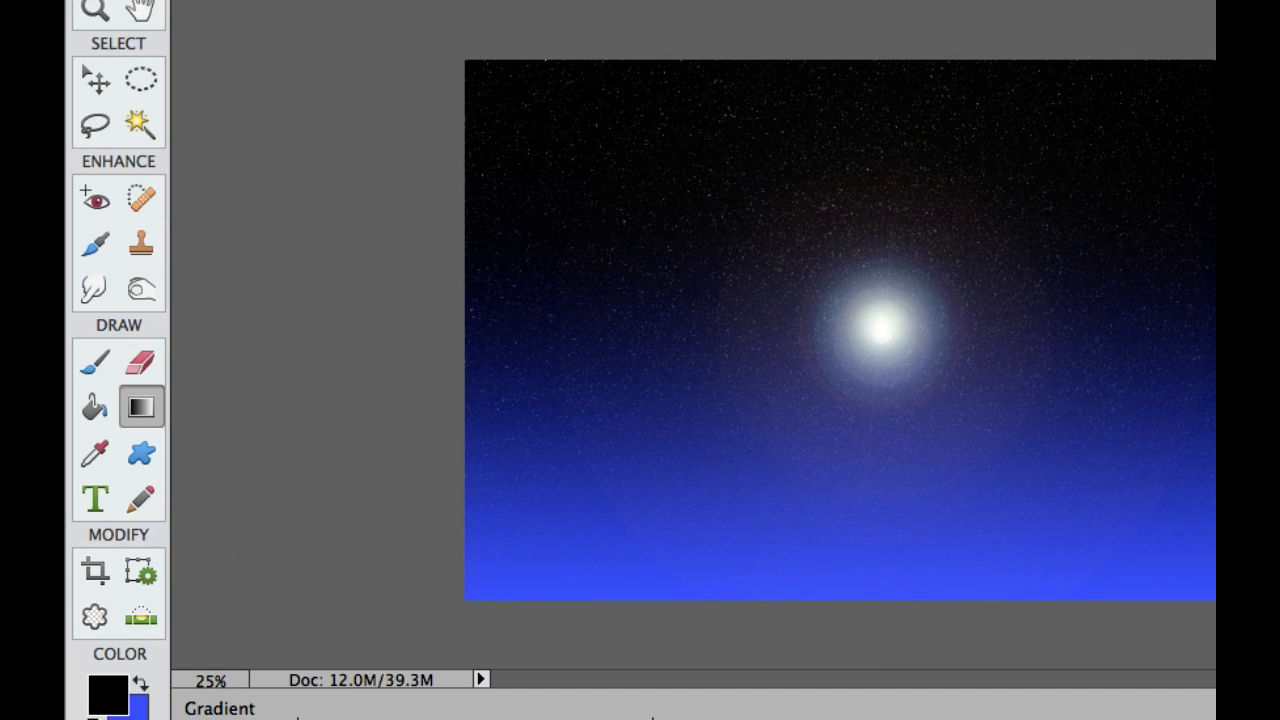
key(v)
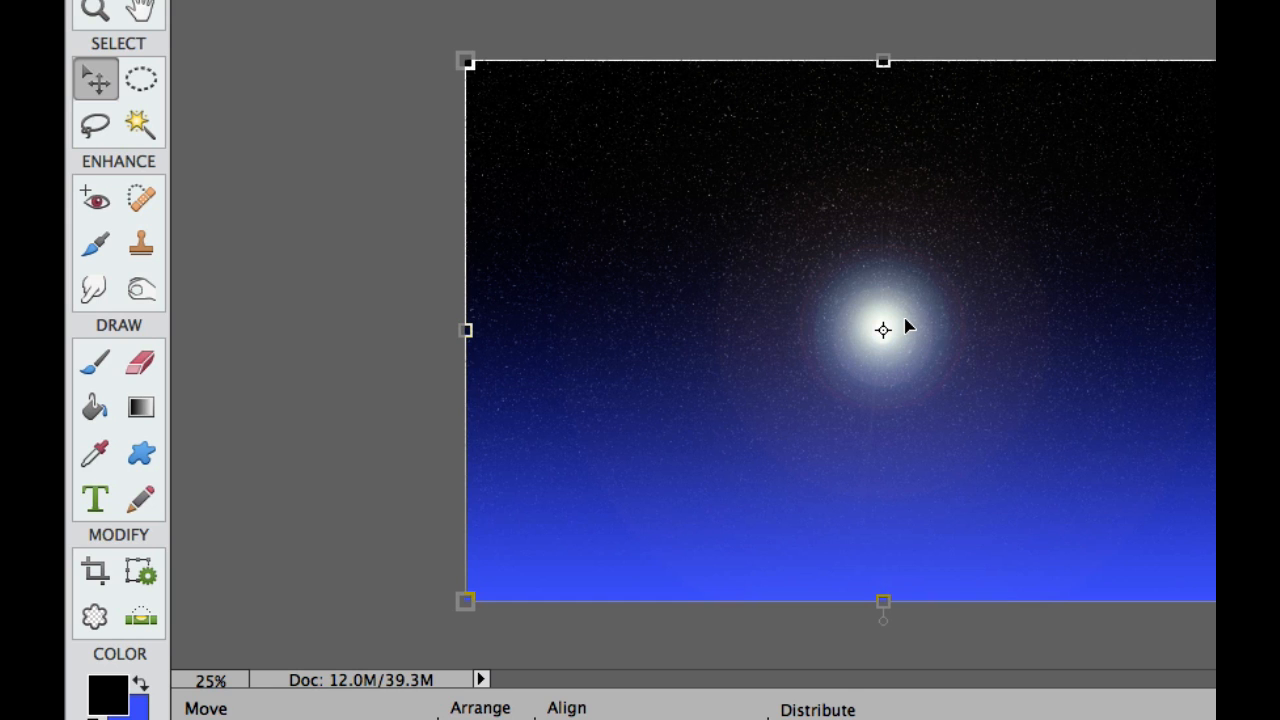
drag(907, 326, 1128, 220)
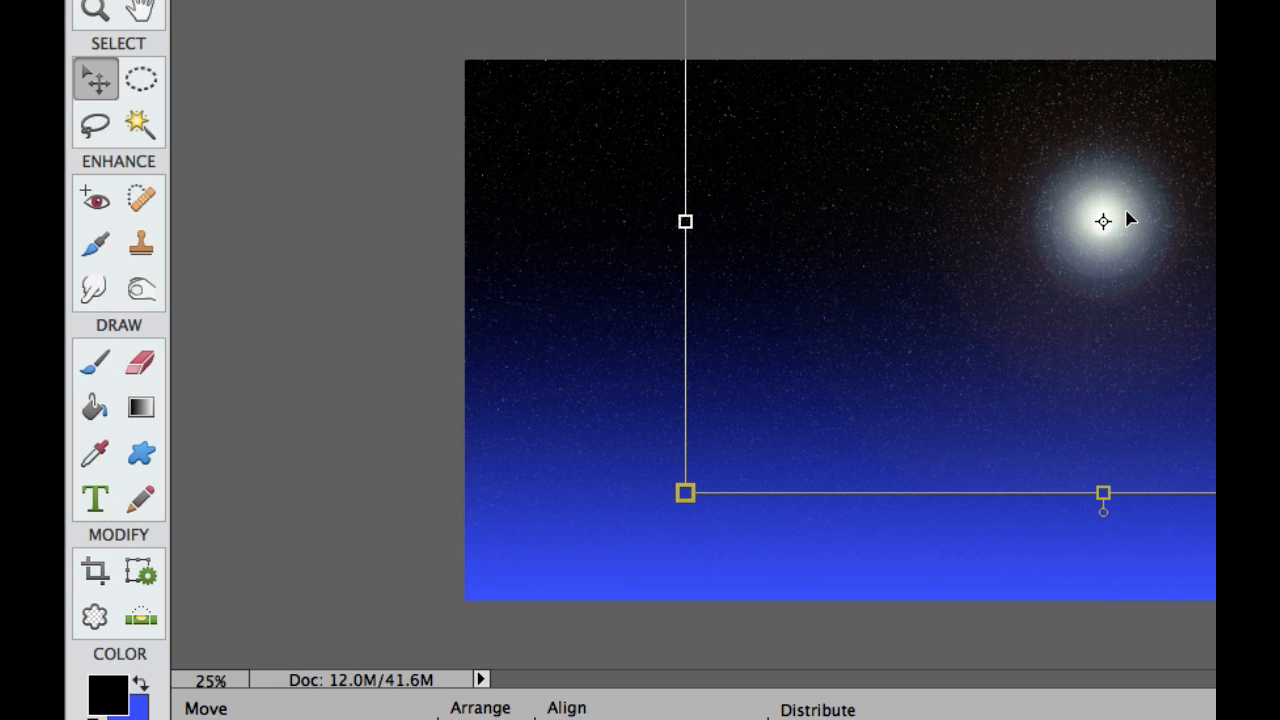
Step: Select the Brush tool and choose a starburst brush from the Assorted Brushes set
key(b)
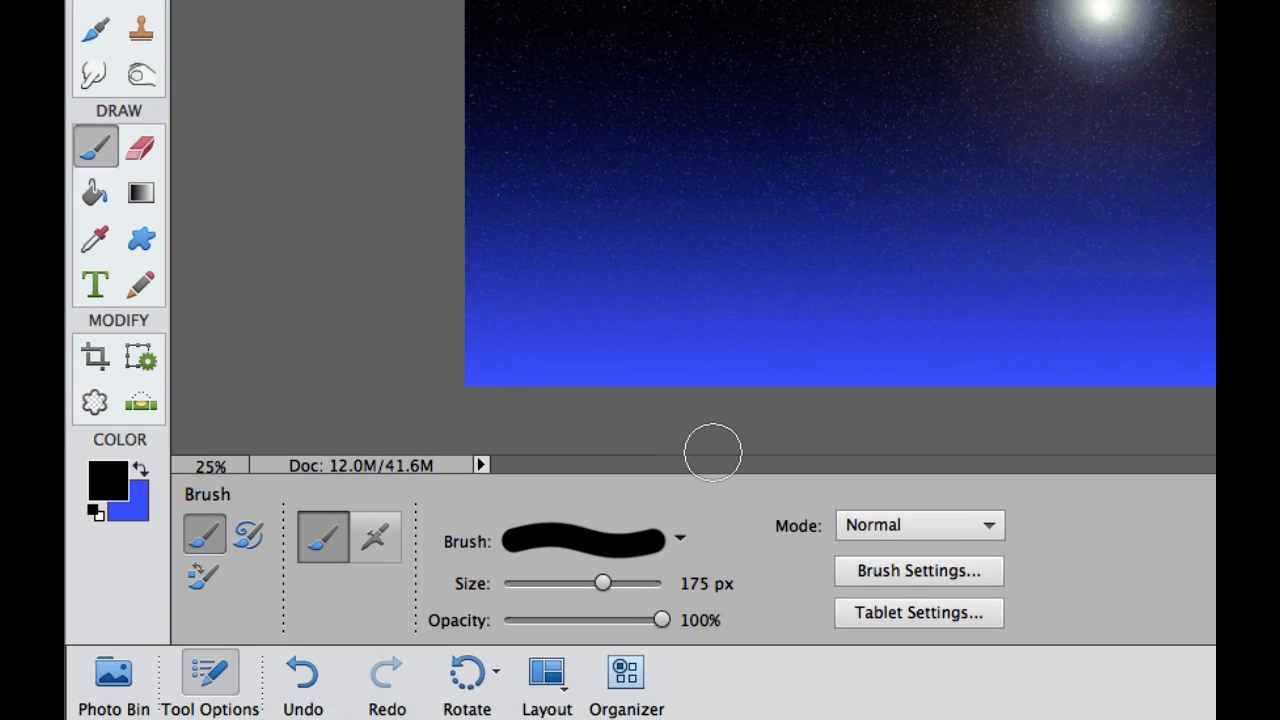
click(679, 540)
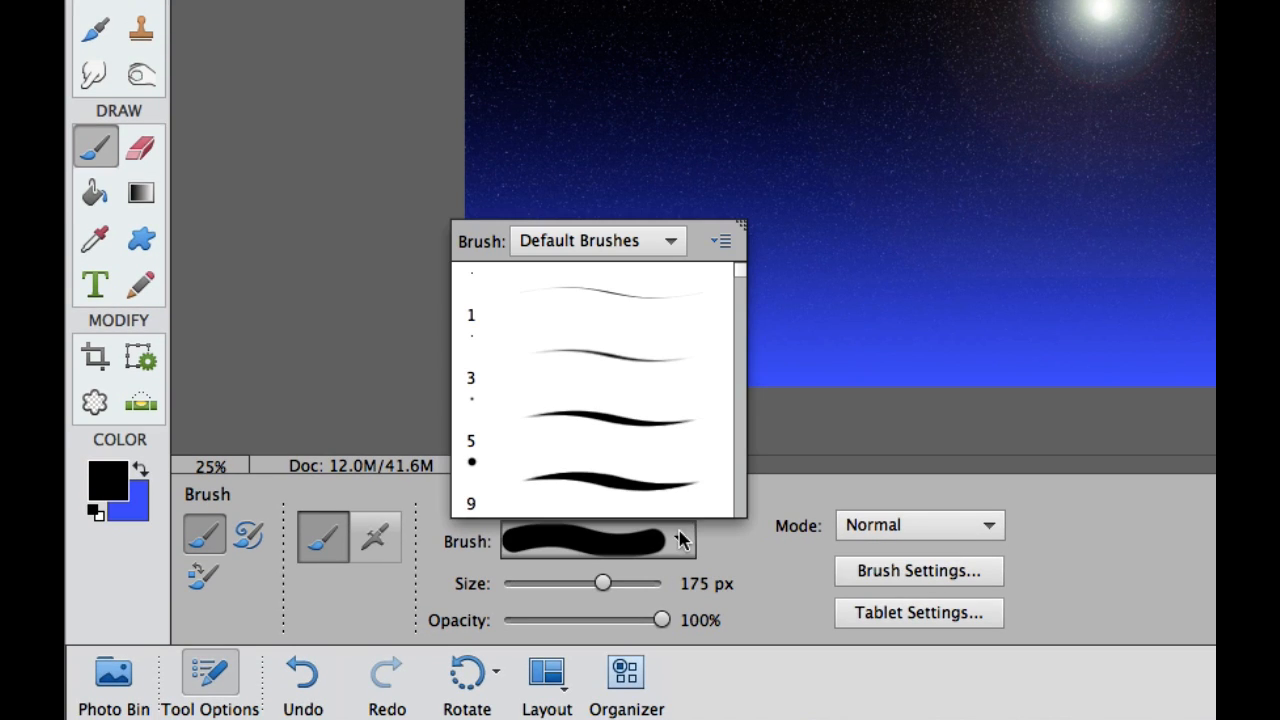
click(673, 243)
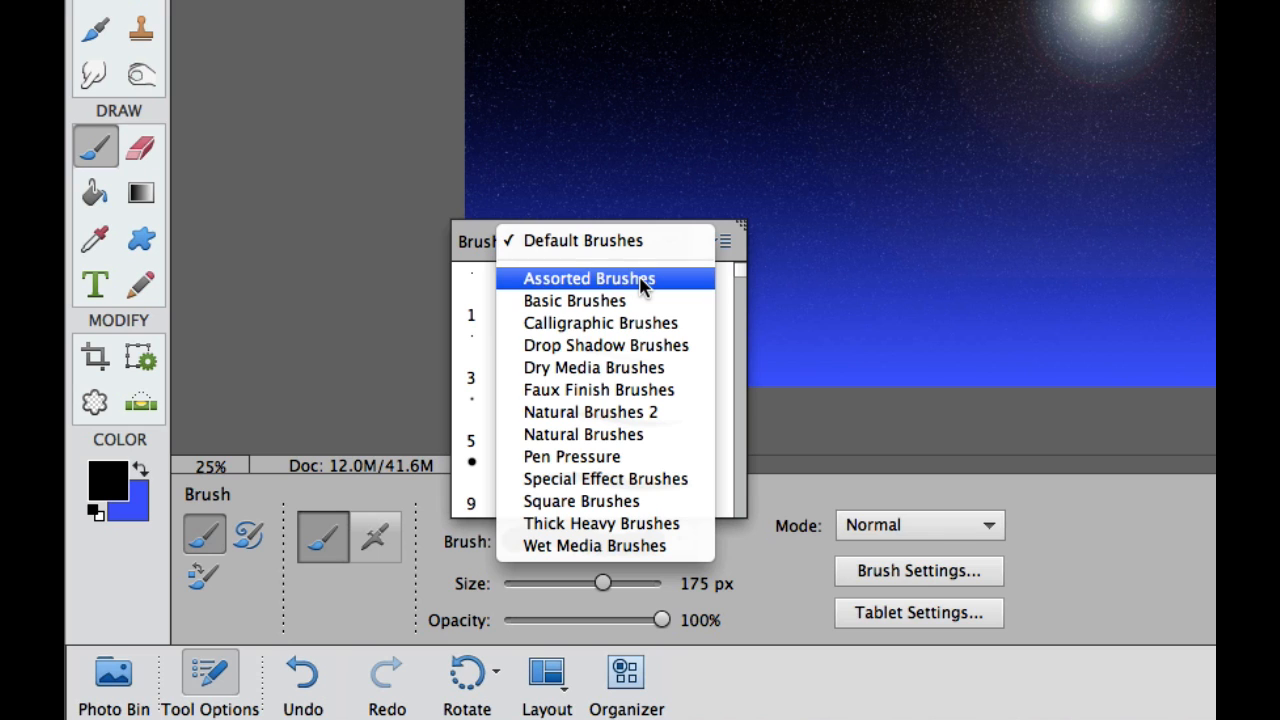
click(640, 282)
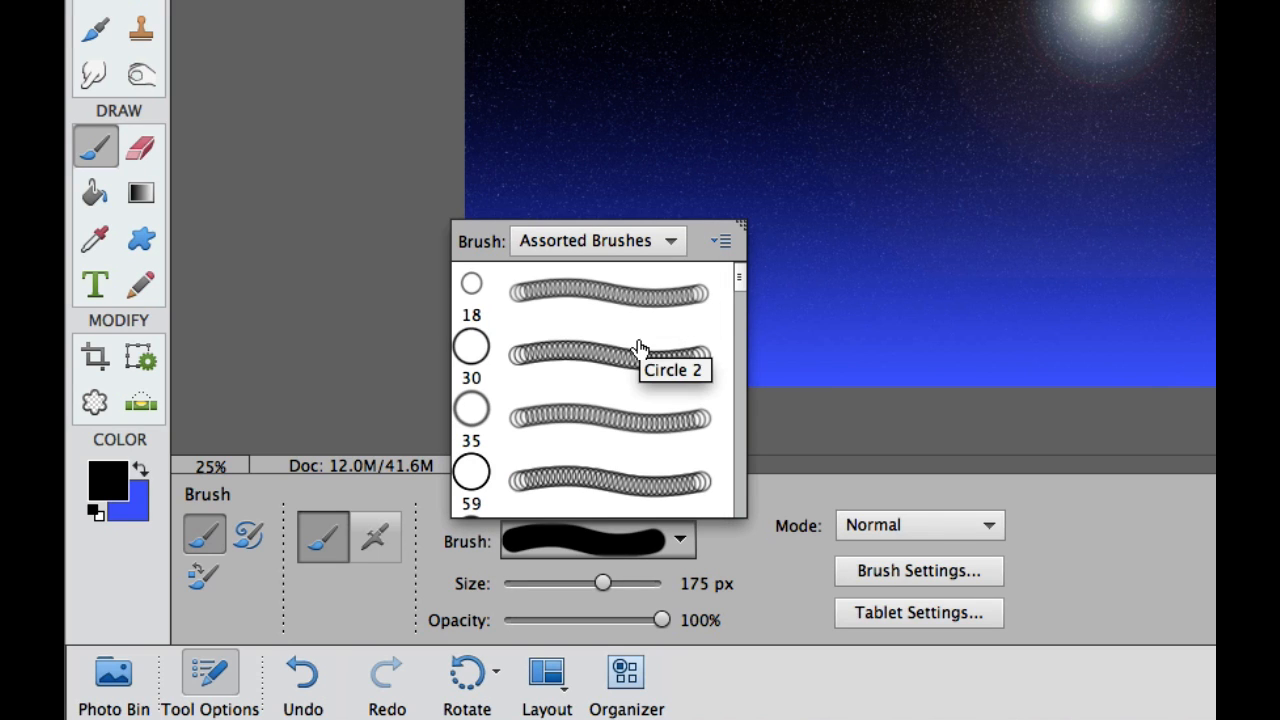
scroll(640, 349, down, 10)
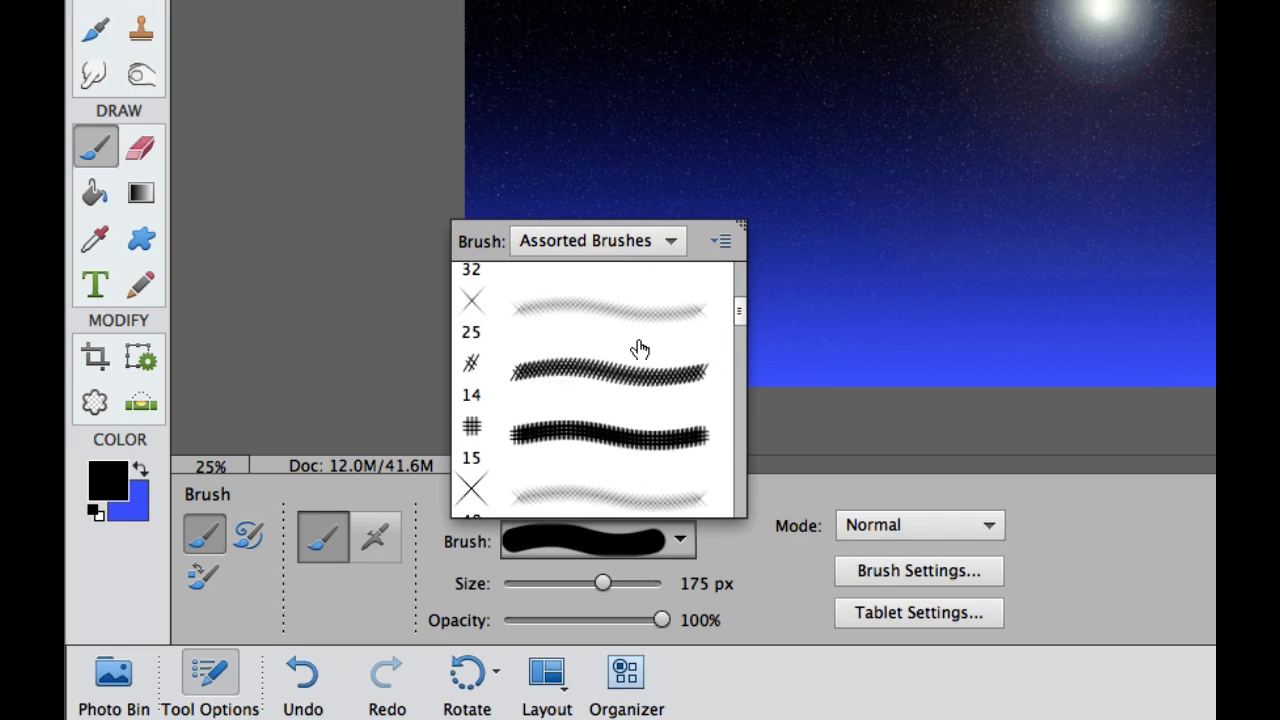
scroll(640, 349, down, 10)
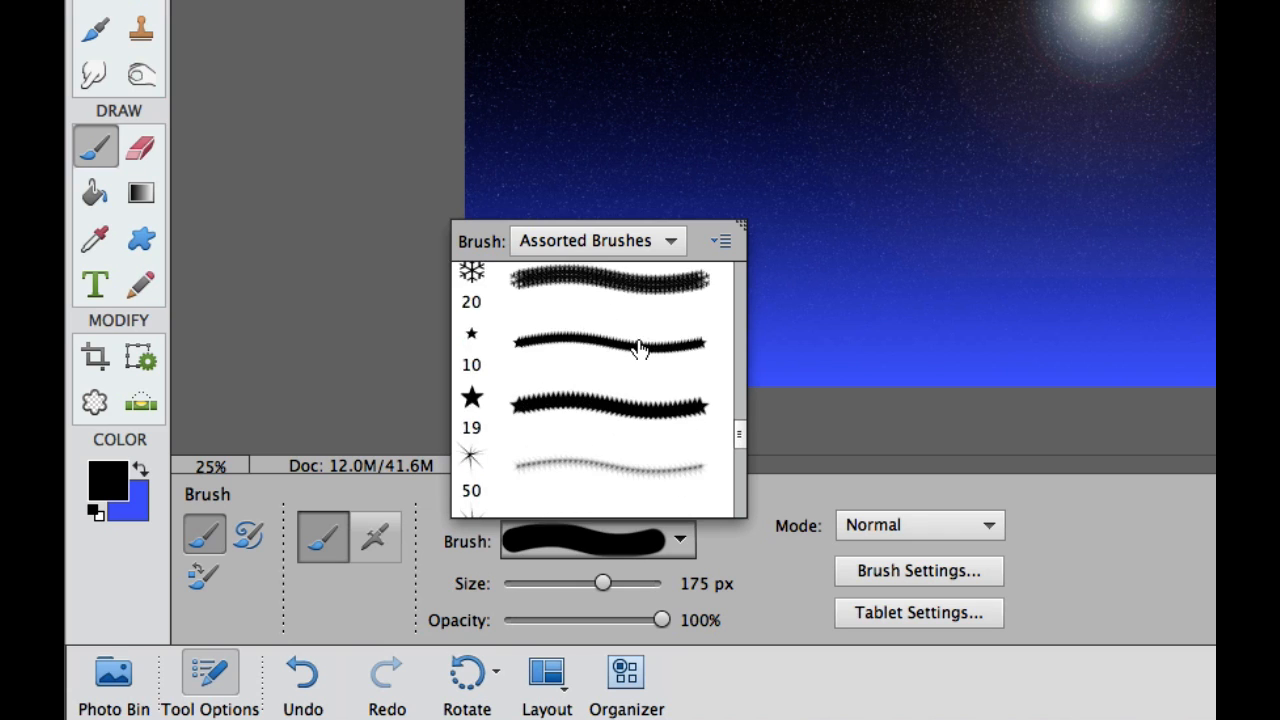
double_click(488, 362)
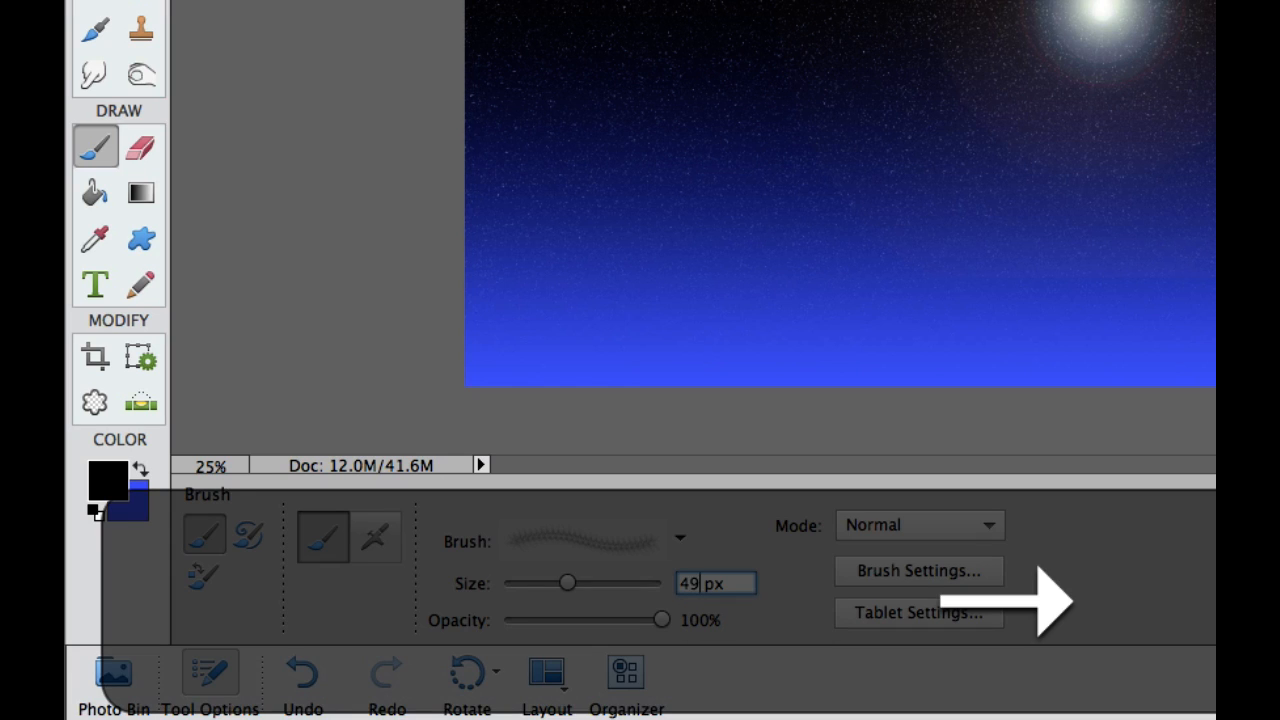
Step: Set the starburst brush size to 1300 px
key(BackSpace)
key(BackSpace)
text(130)
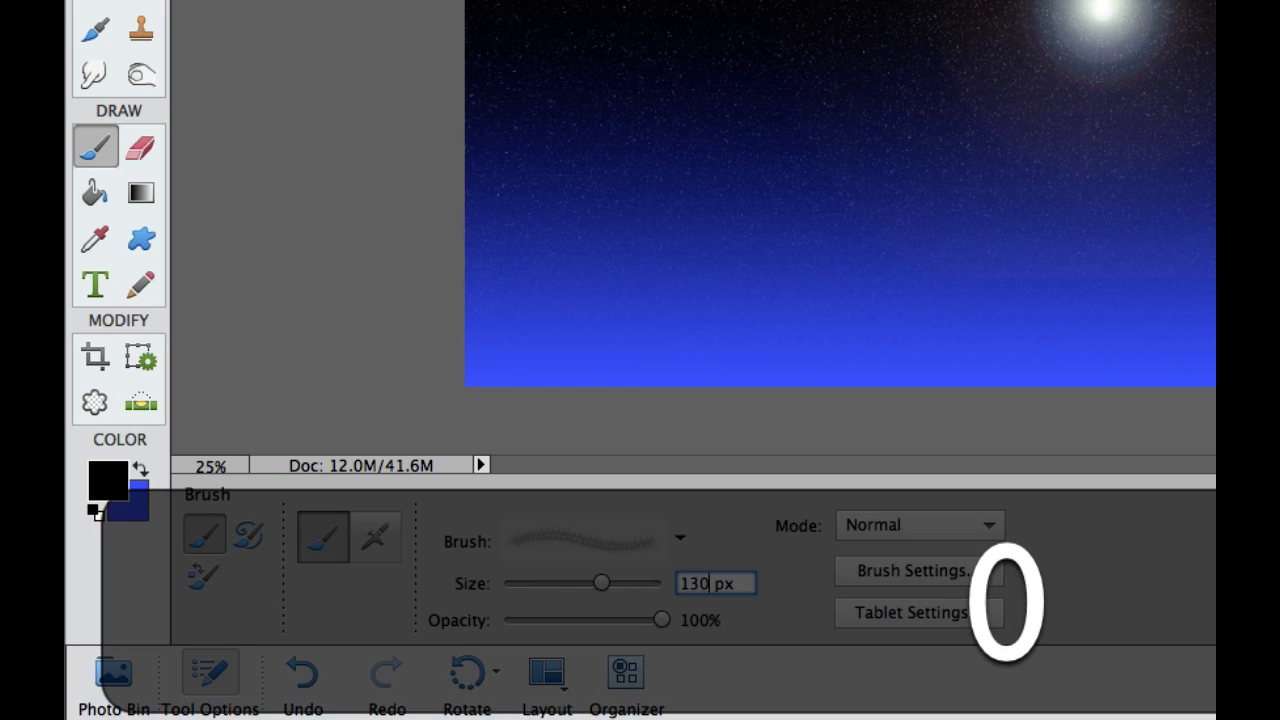
text(0)
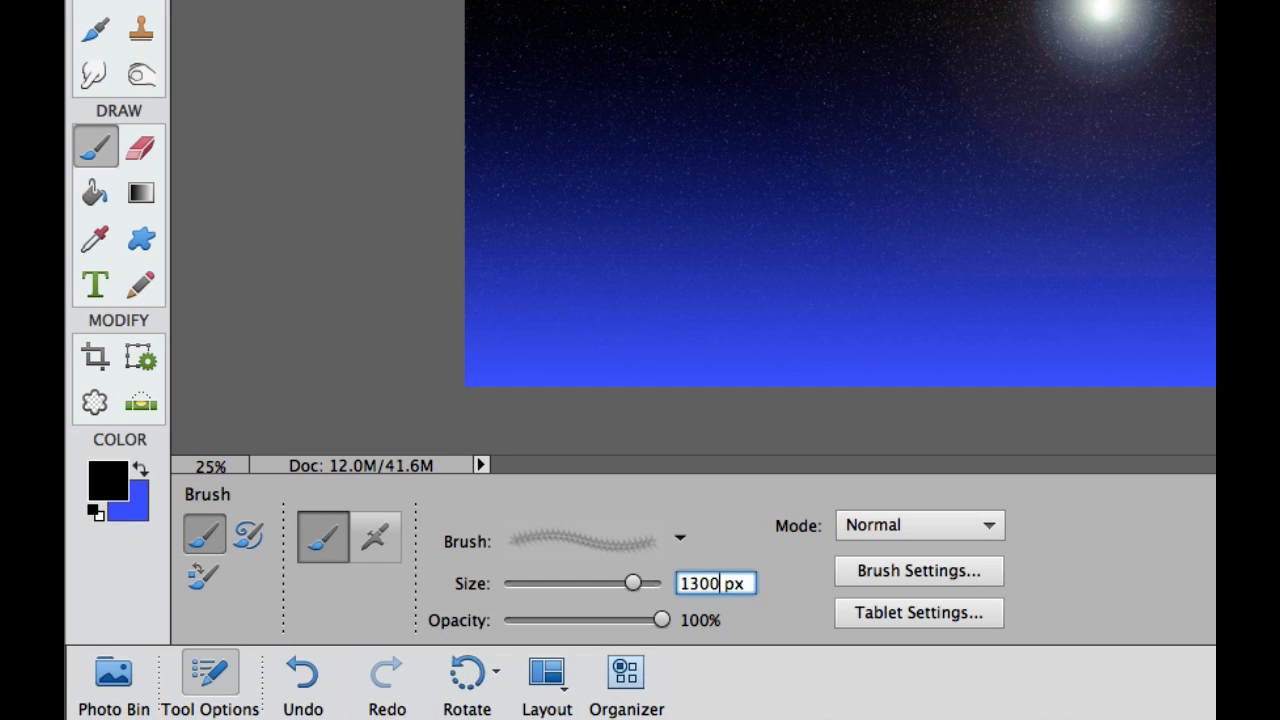
key(Return)
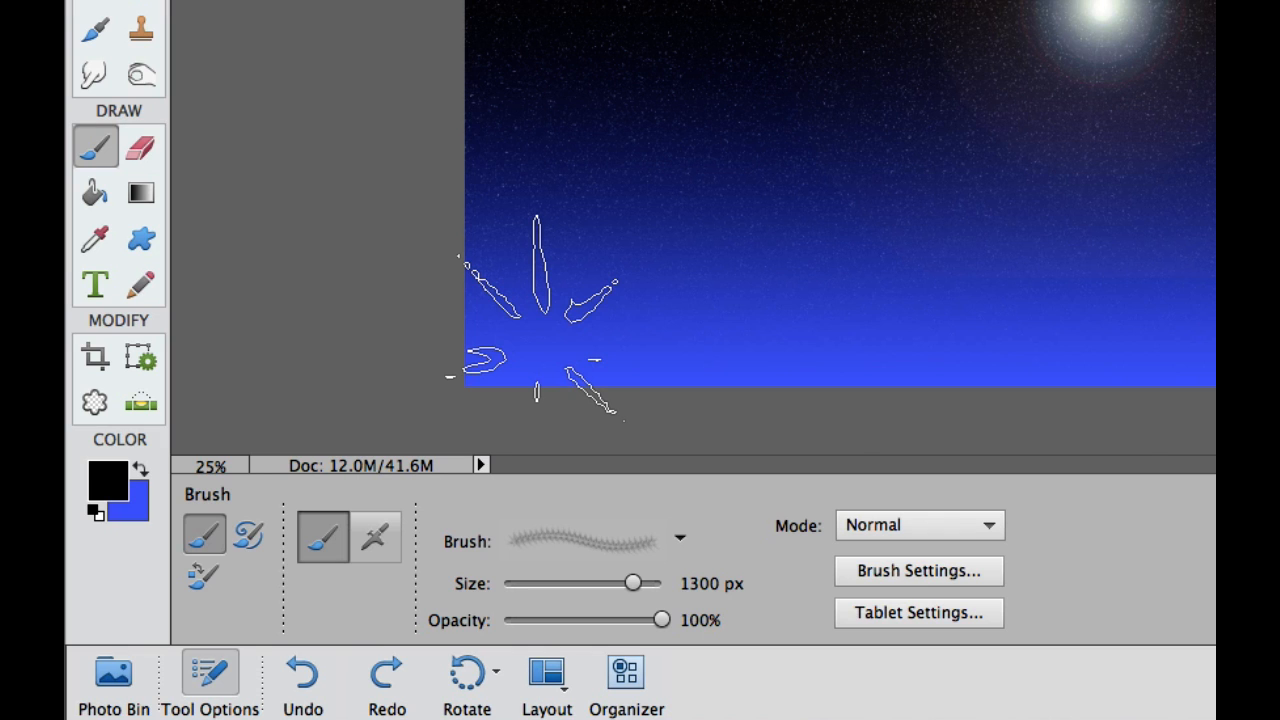
Step: Make white the foreground color and stamp the starburst once over the centre of the flare
key(d)
key(x)
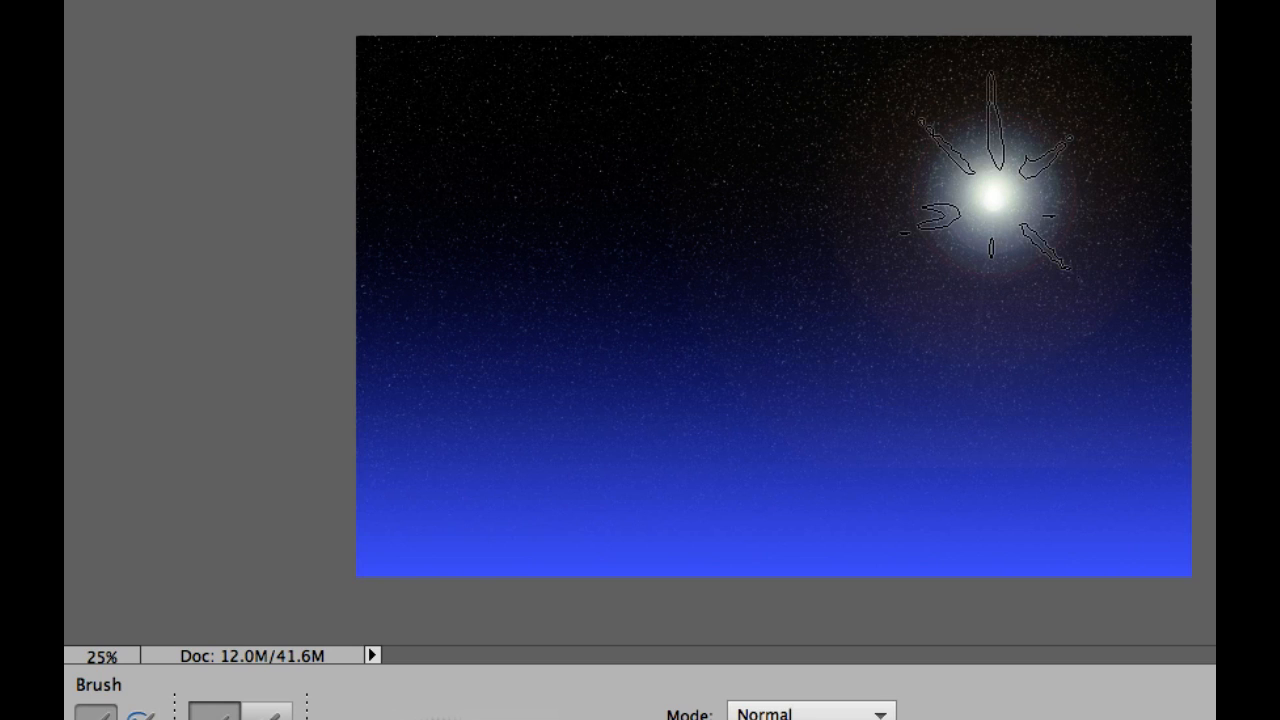
click(993, 196)
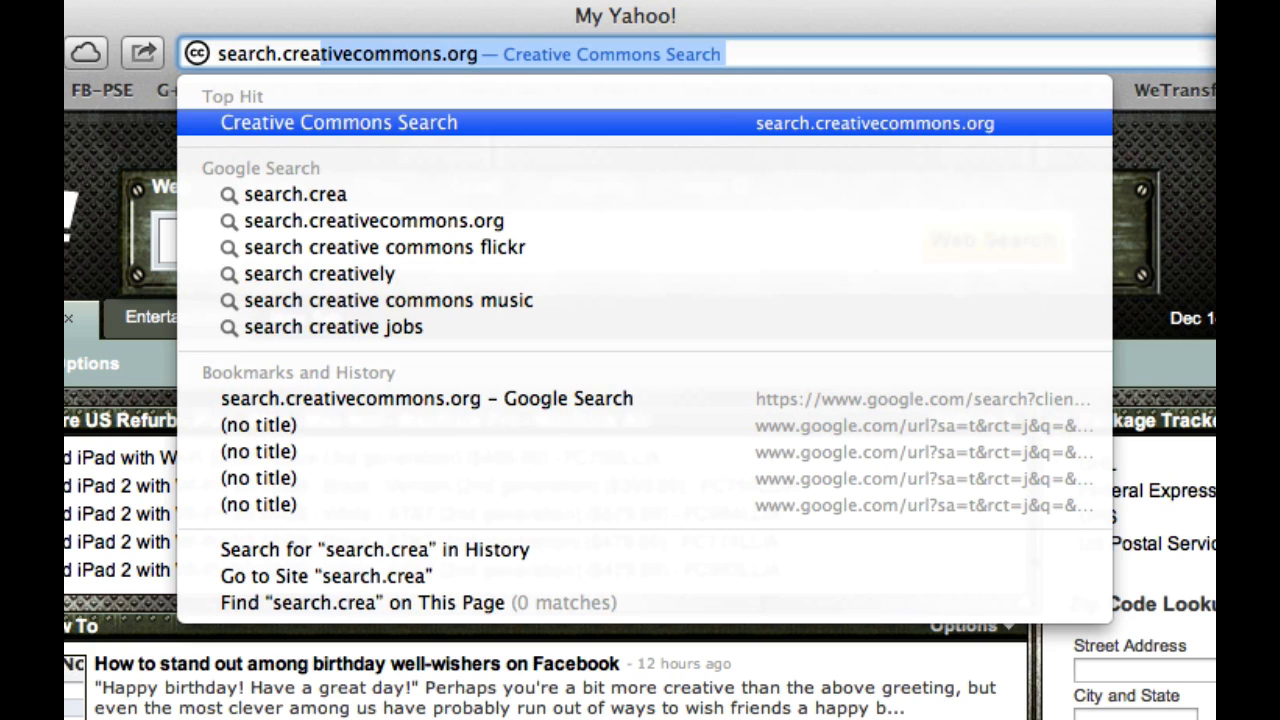
Step: In Safari, open search.creativecommons.org and search Flickr for "camel silhouette"
click(567, 220)
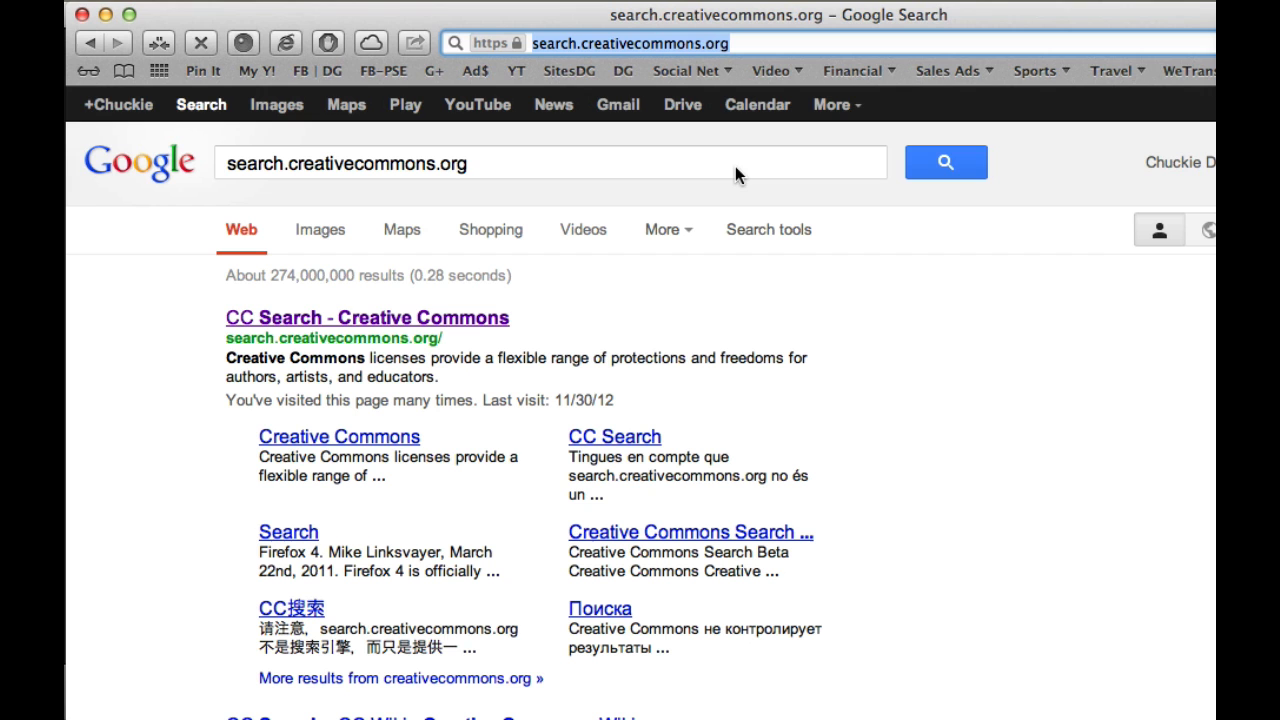
click(432, 318)
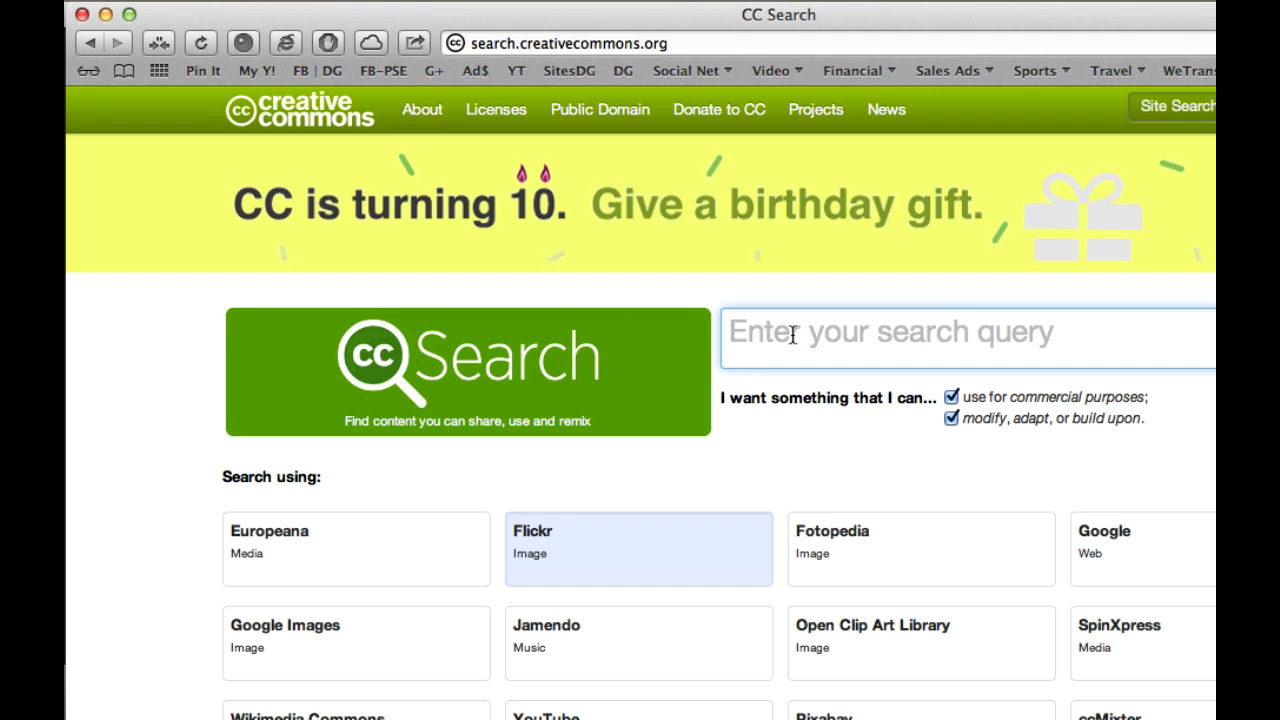
text(camel si)
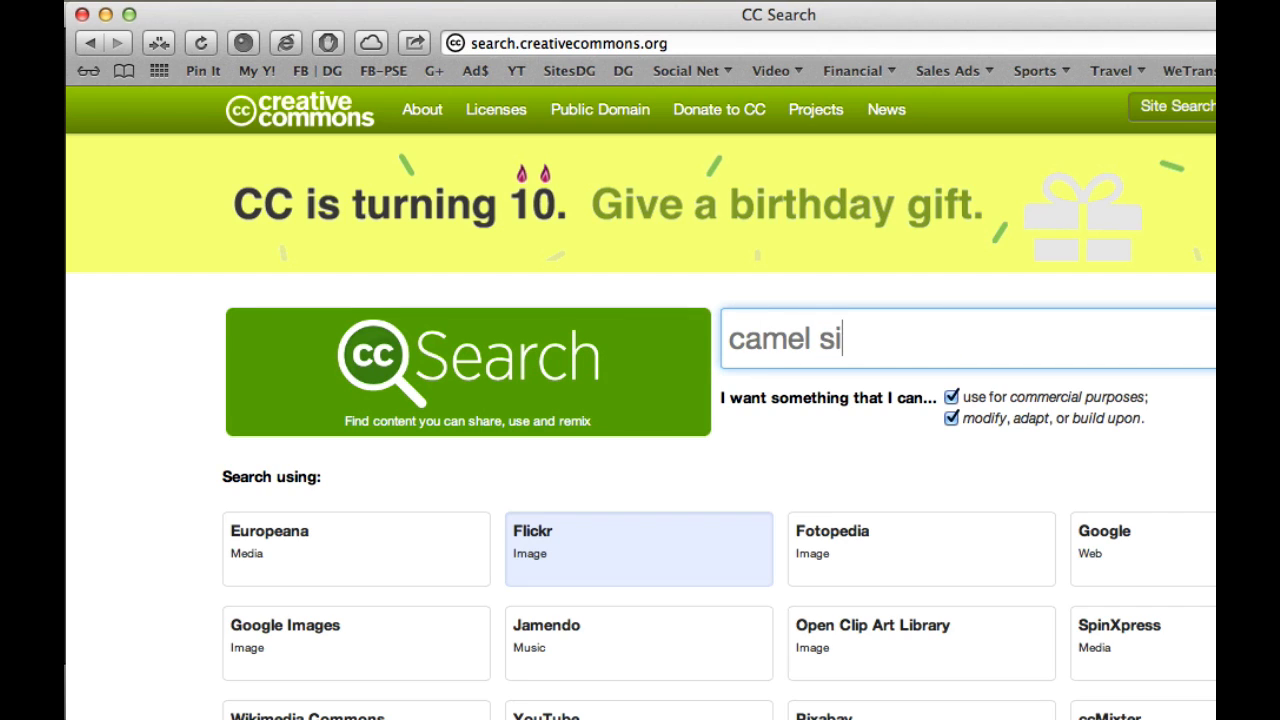
text(l)
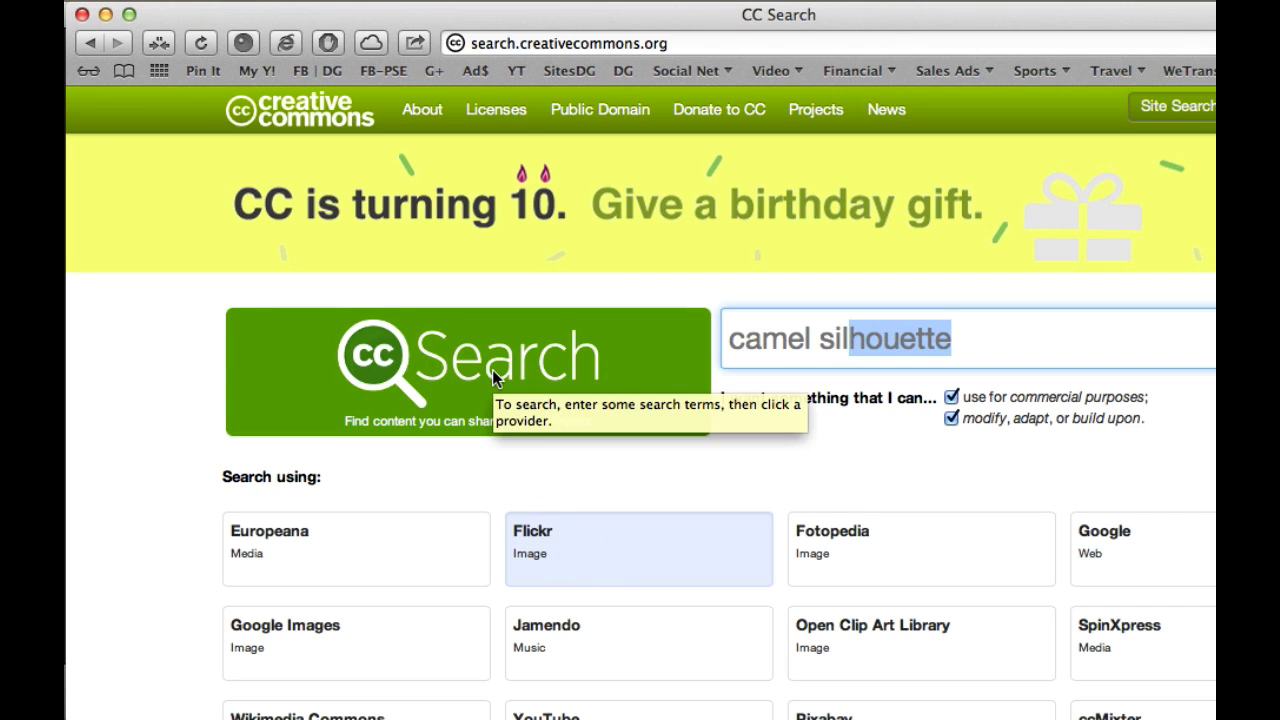
key(Return)
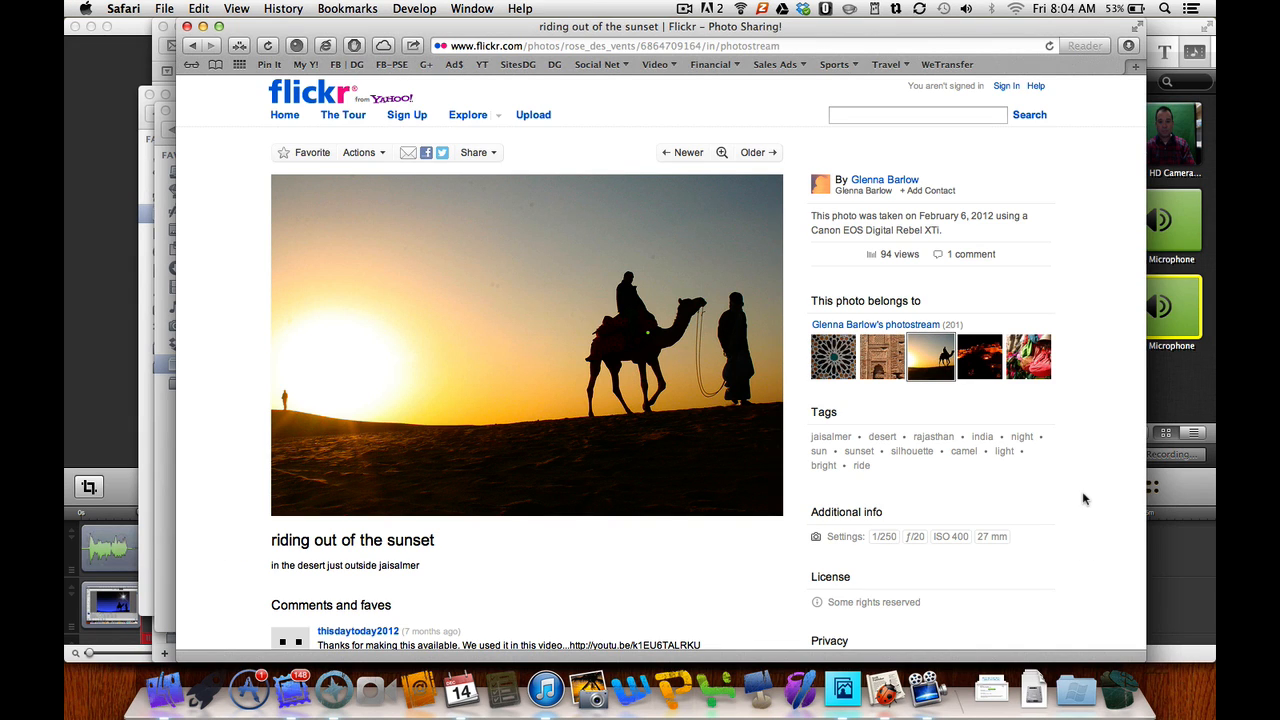
Step: Examine the license terms of the Flickr photo "riding out of the sunset"
scroll(1083, 498, down, 2)
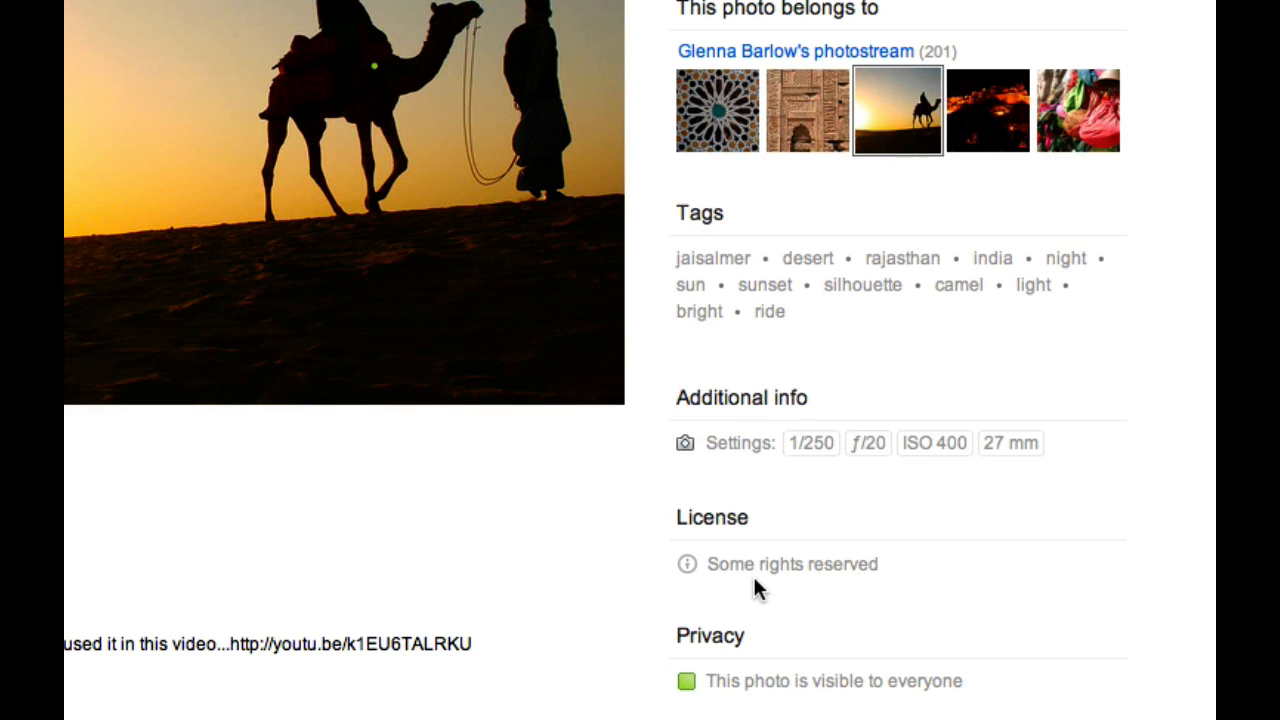
triple_click(760, 570)
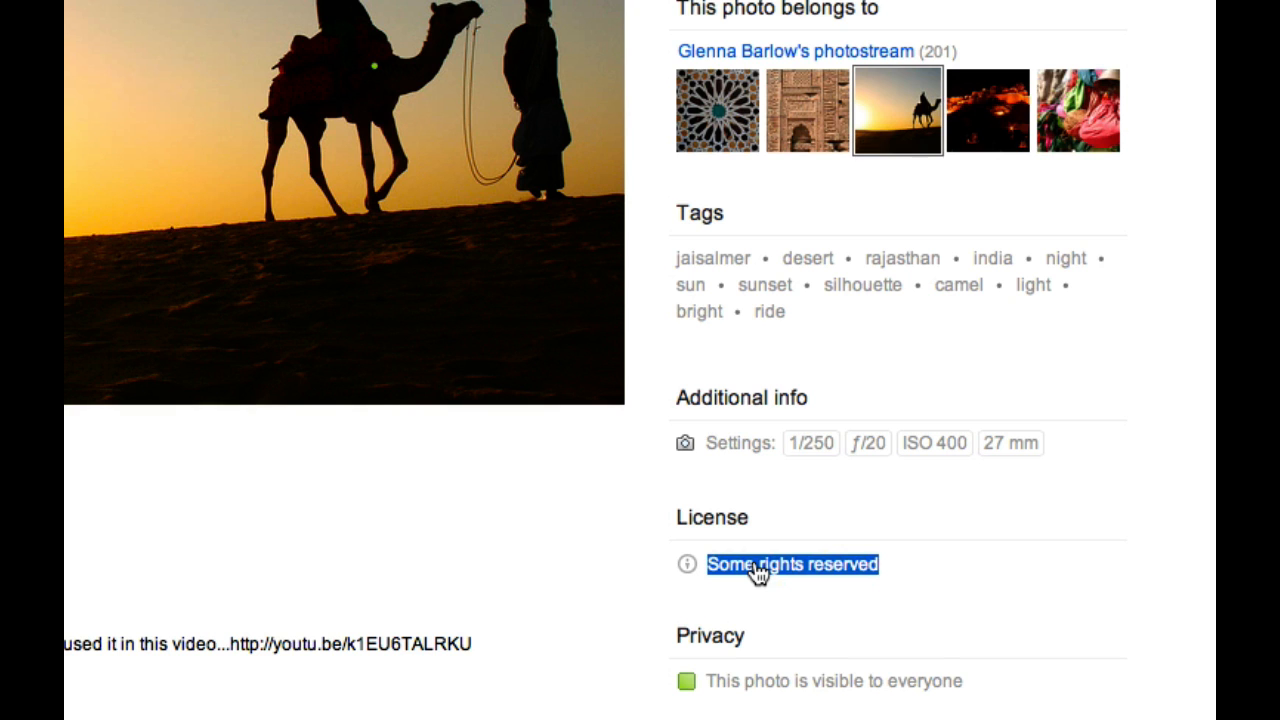
click(757, 571)
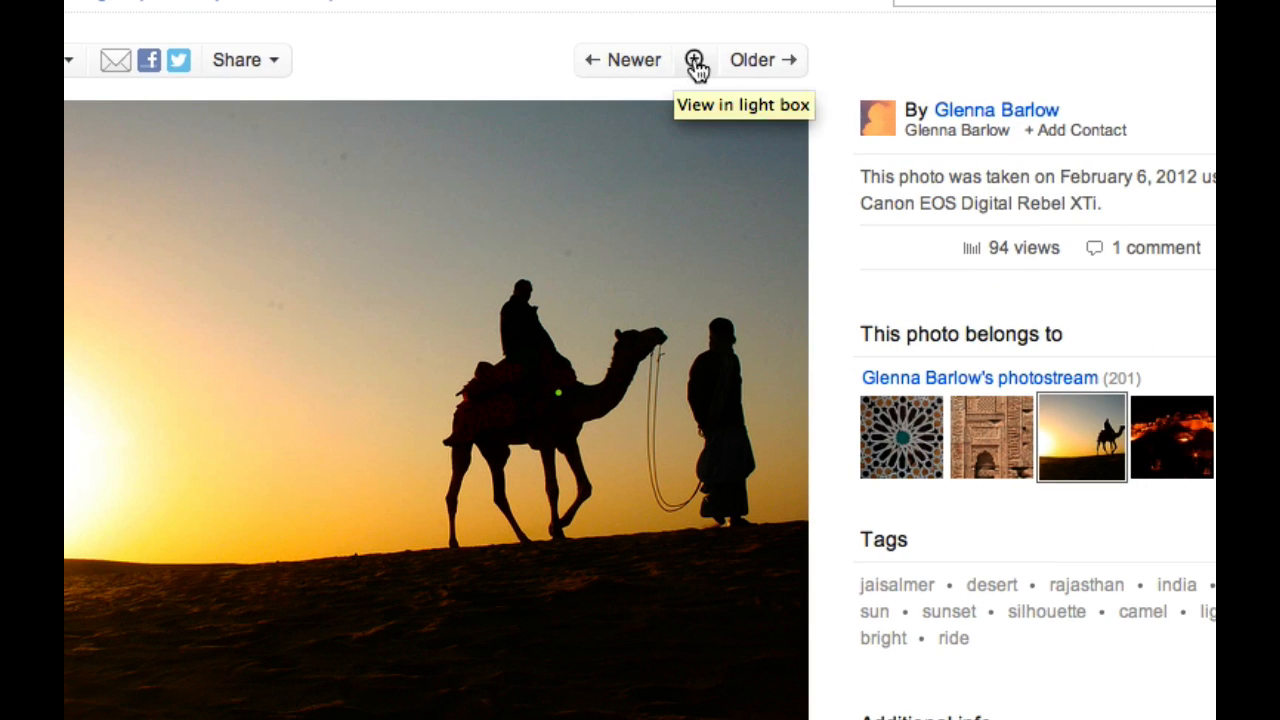
Step: Open the camel photo's Large 2048 size on Flickr and save the image to the Desktop
click(695, 66)
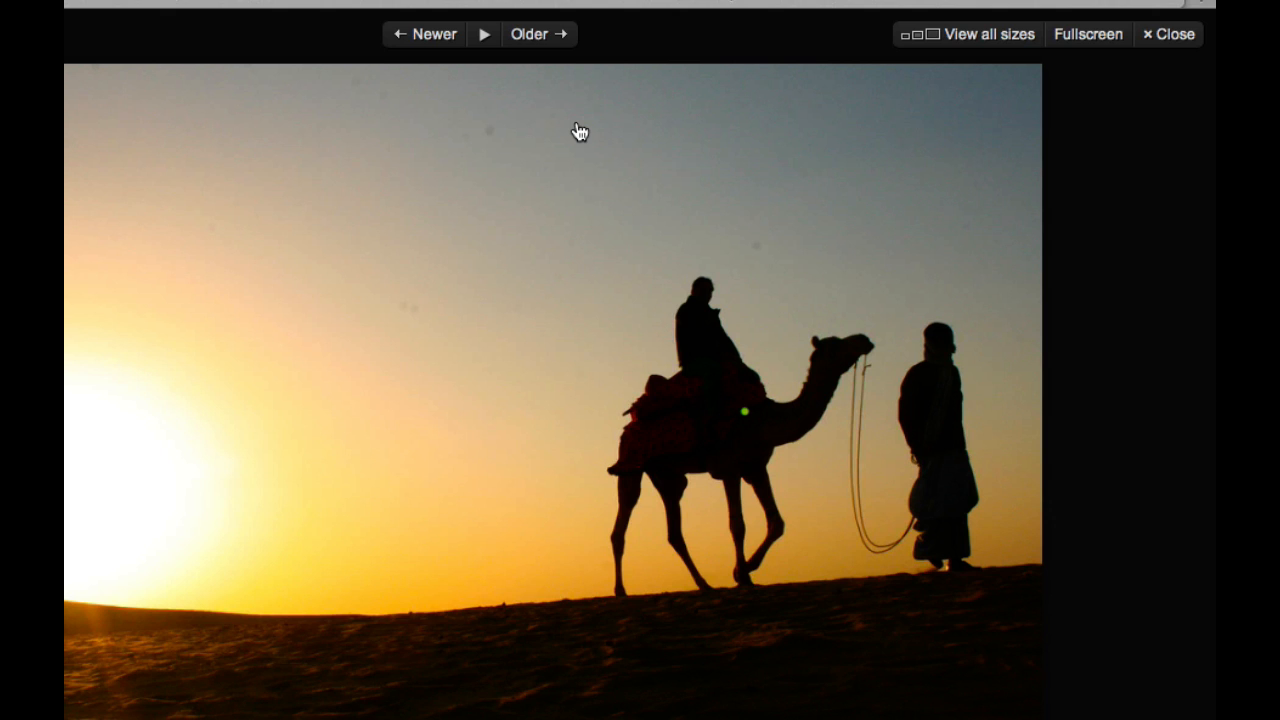
click(975, 43)
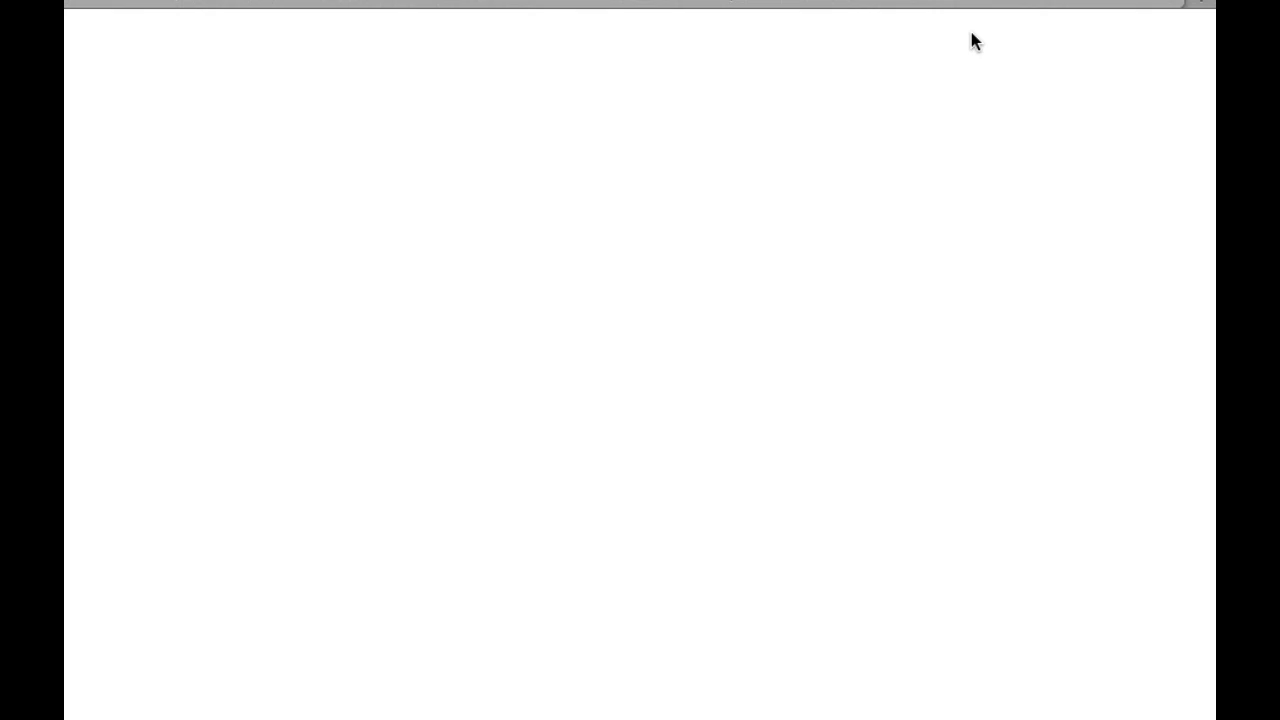
click(703, 311)
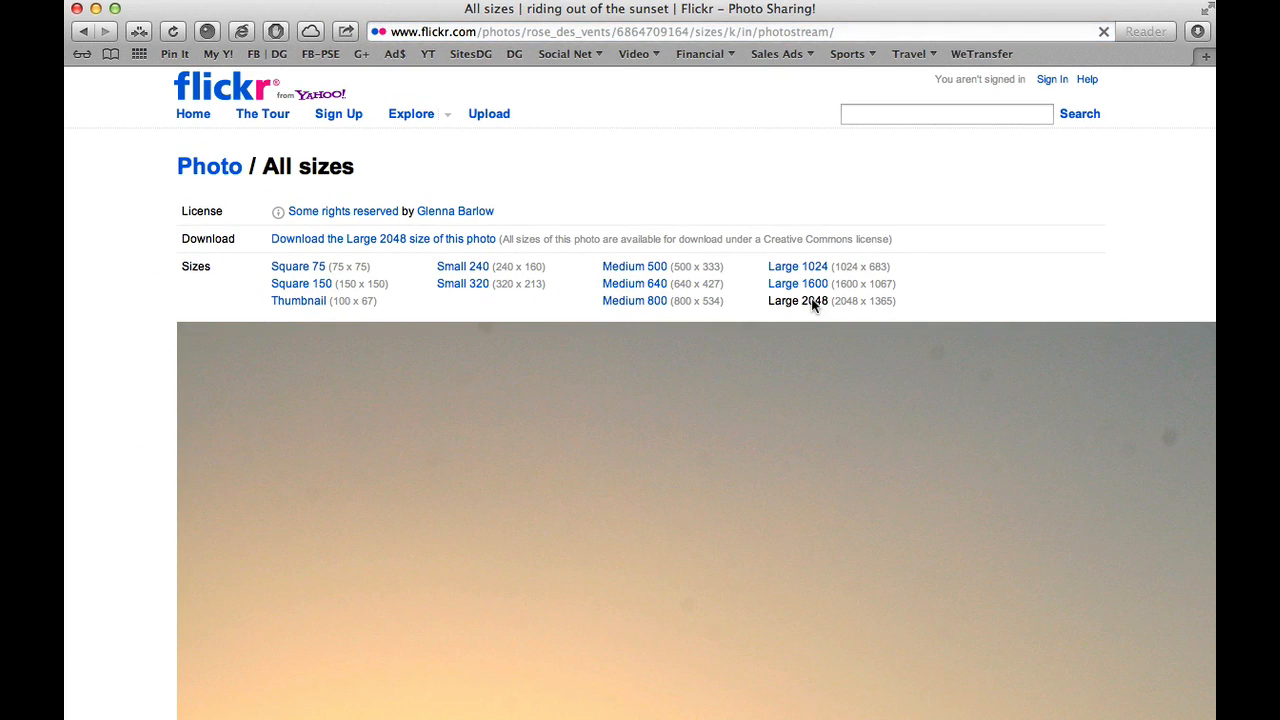
scroll(811, 298, down, 5)
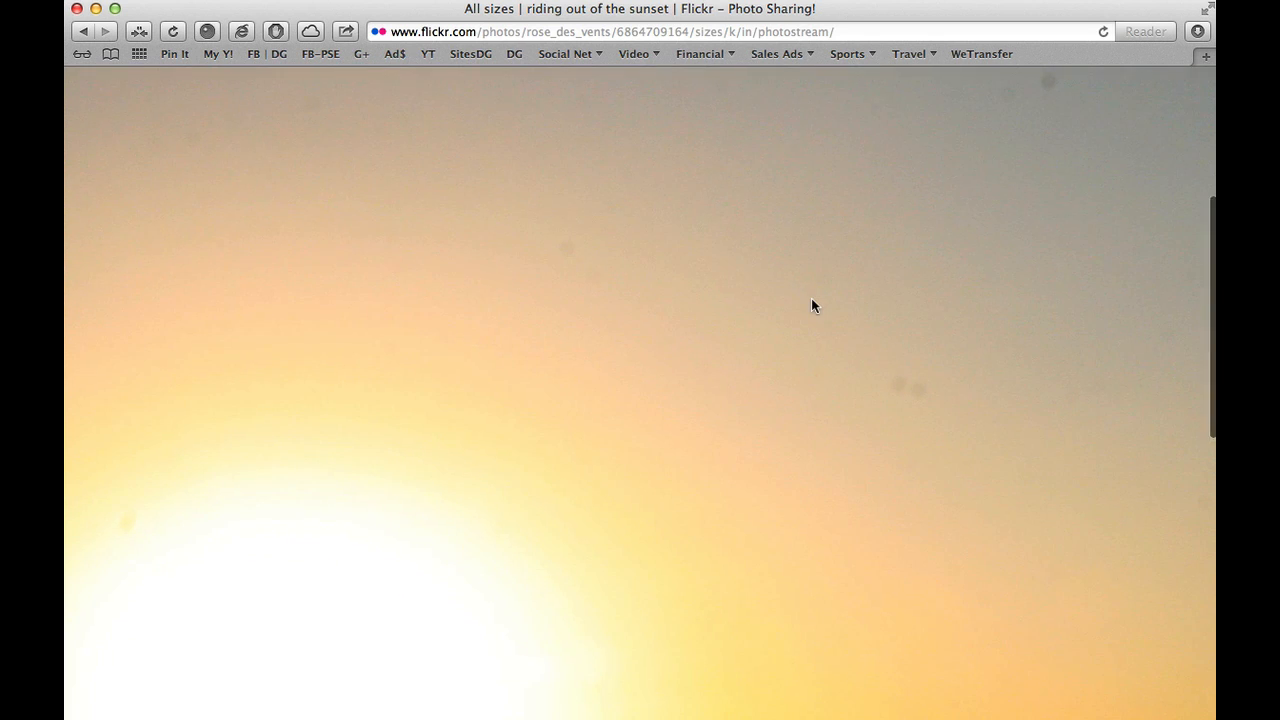
right_click(811, 299)
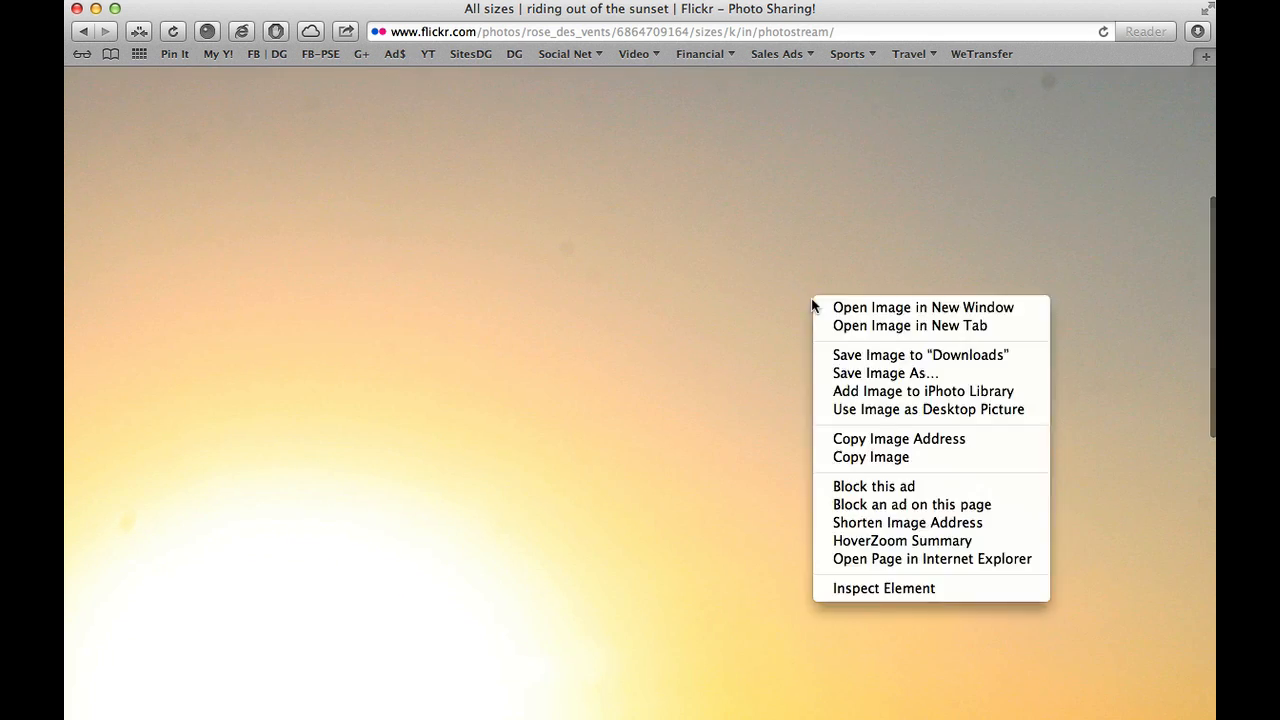
click(893, 372)
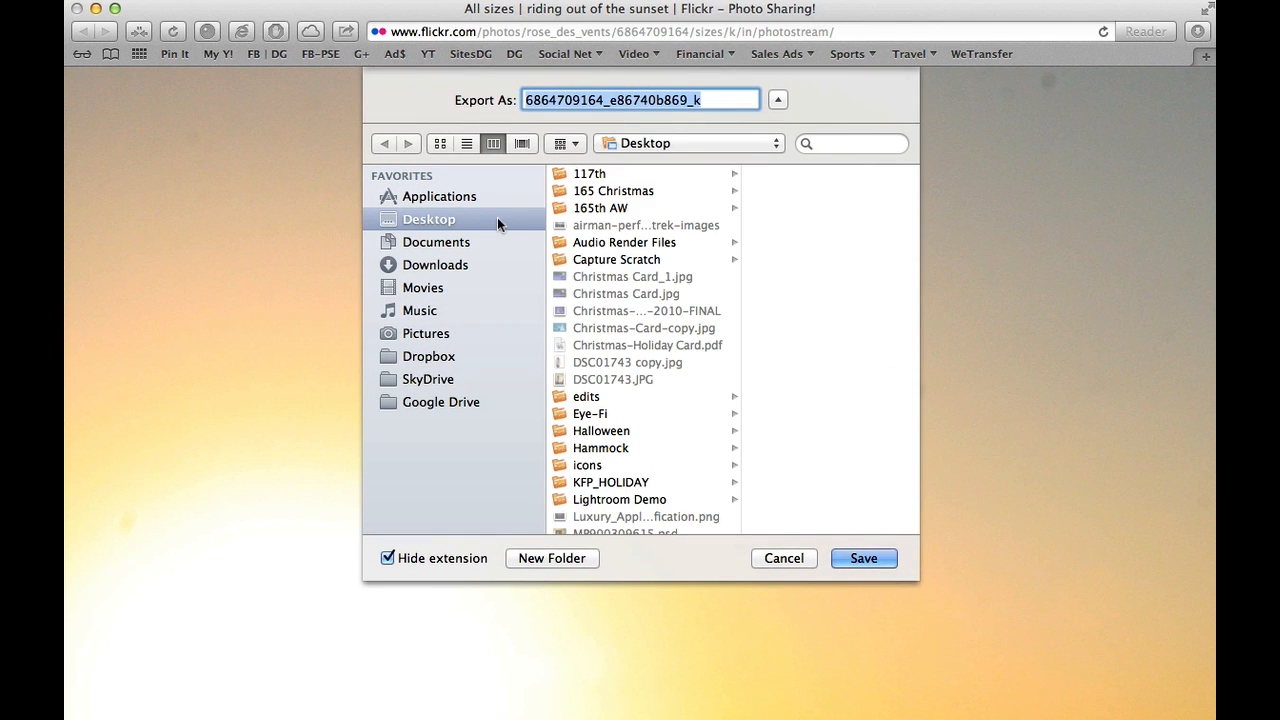
click(866, 559)
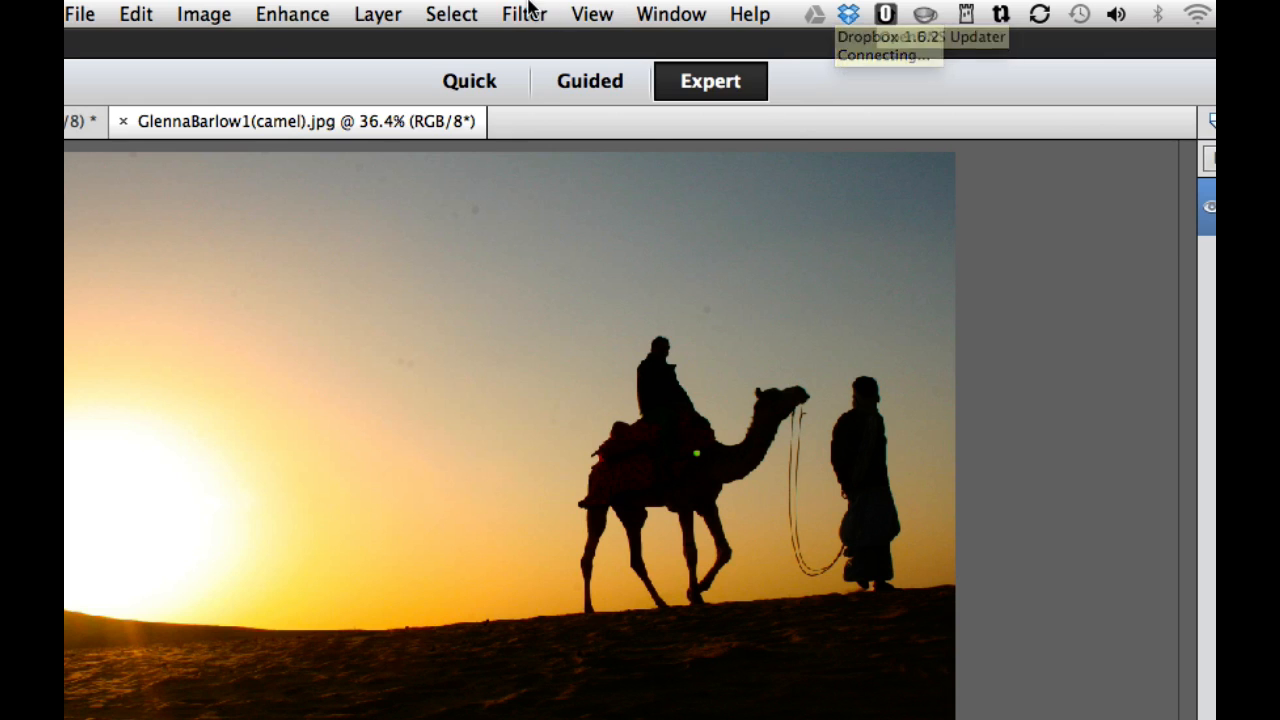
Step: In Photoshop Elements, apply the Threshold adjustment to the camel photo at level 111
click(528, 10)
mouse_move(563, 171)
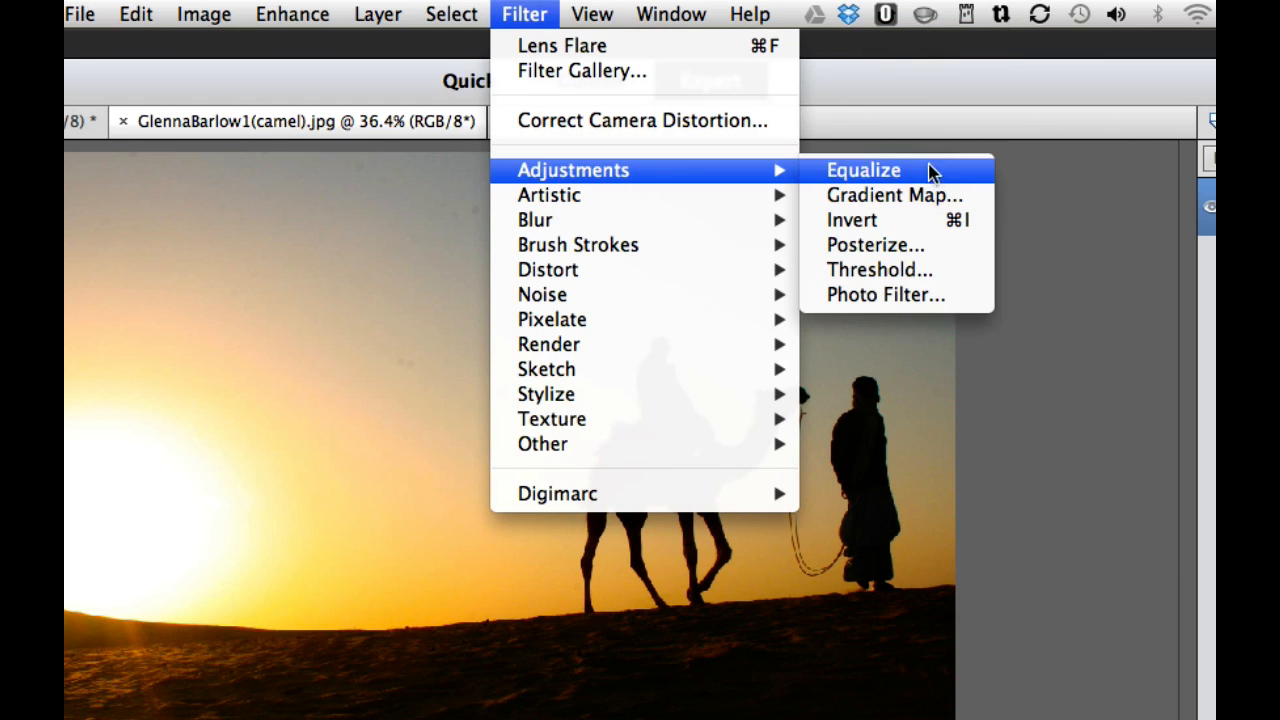
click(937, 271)
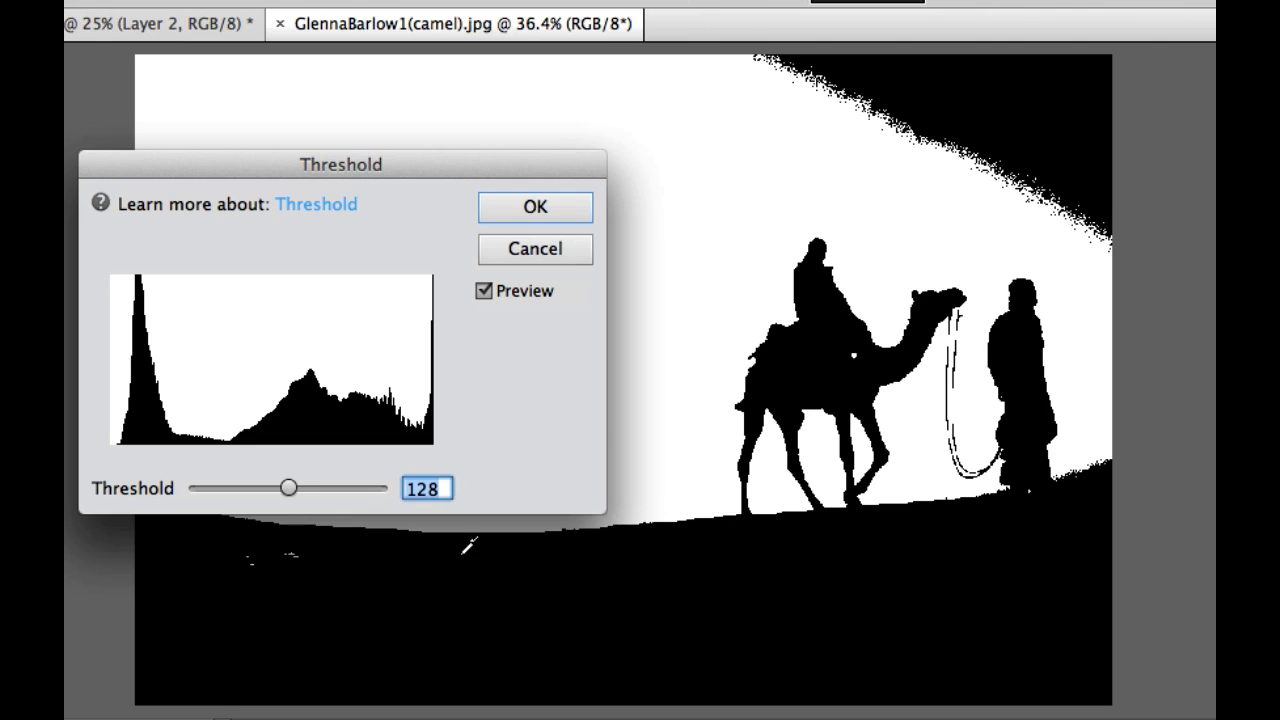
text(111)
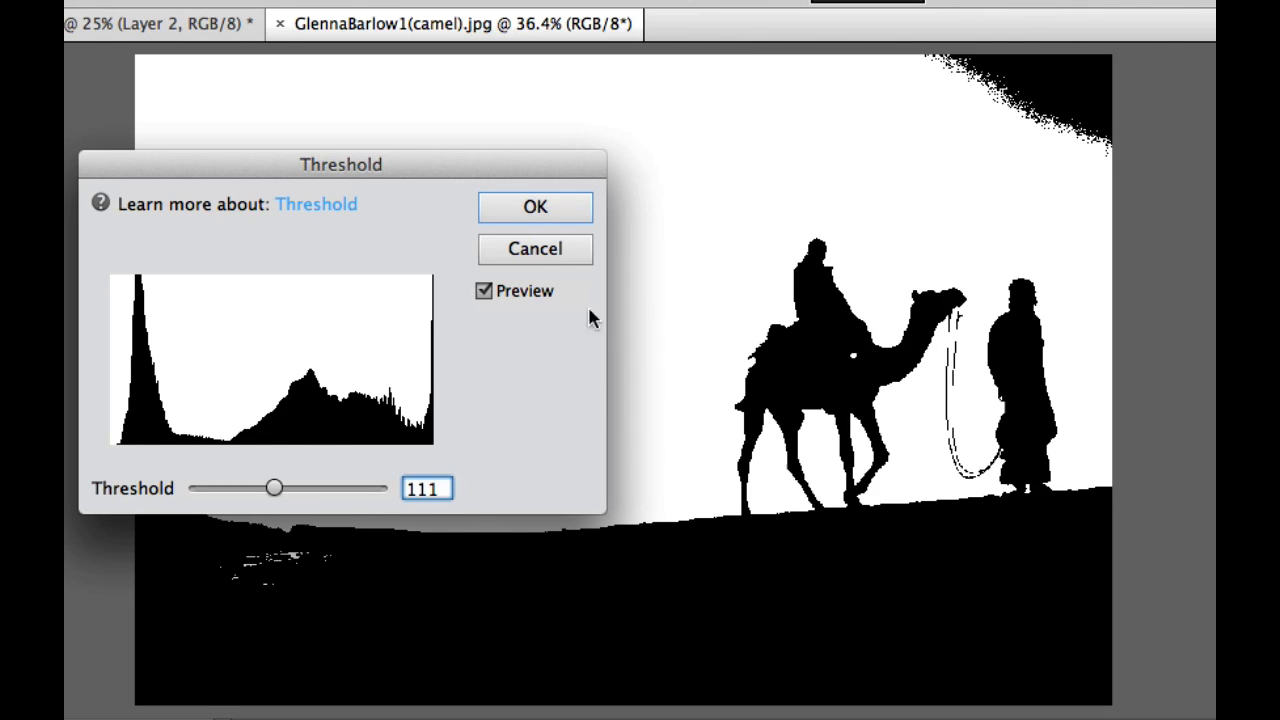
click(536, 207)
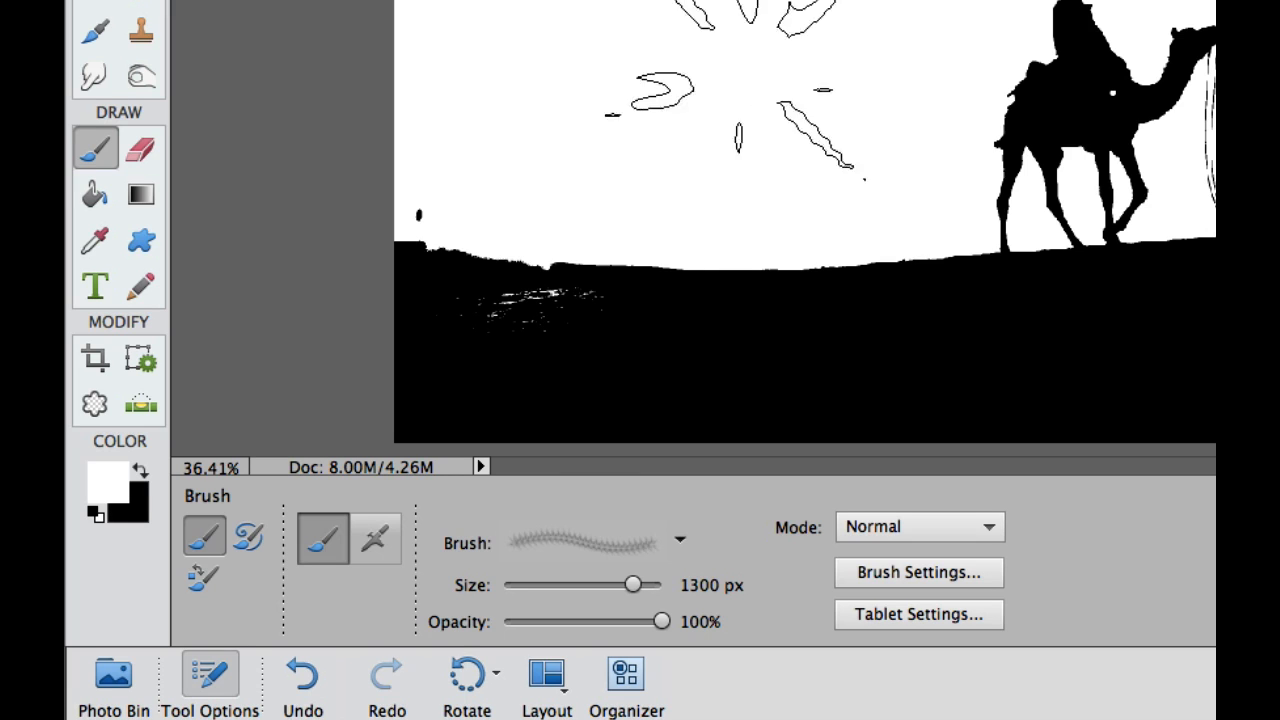
Step: Switch the Brush tool's brush set from Assorted Brushes to Default Brushes
click(680, 541)
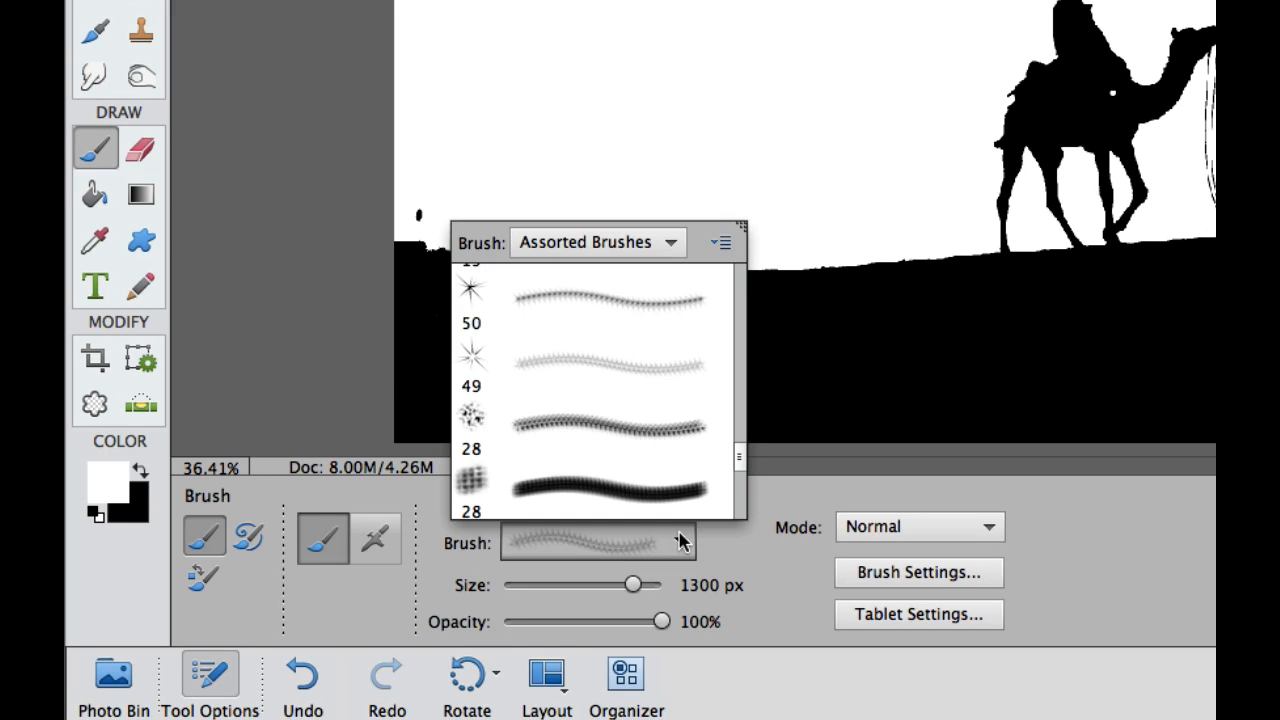
click(677, 243)
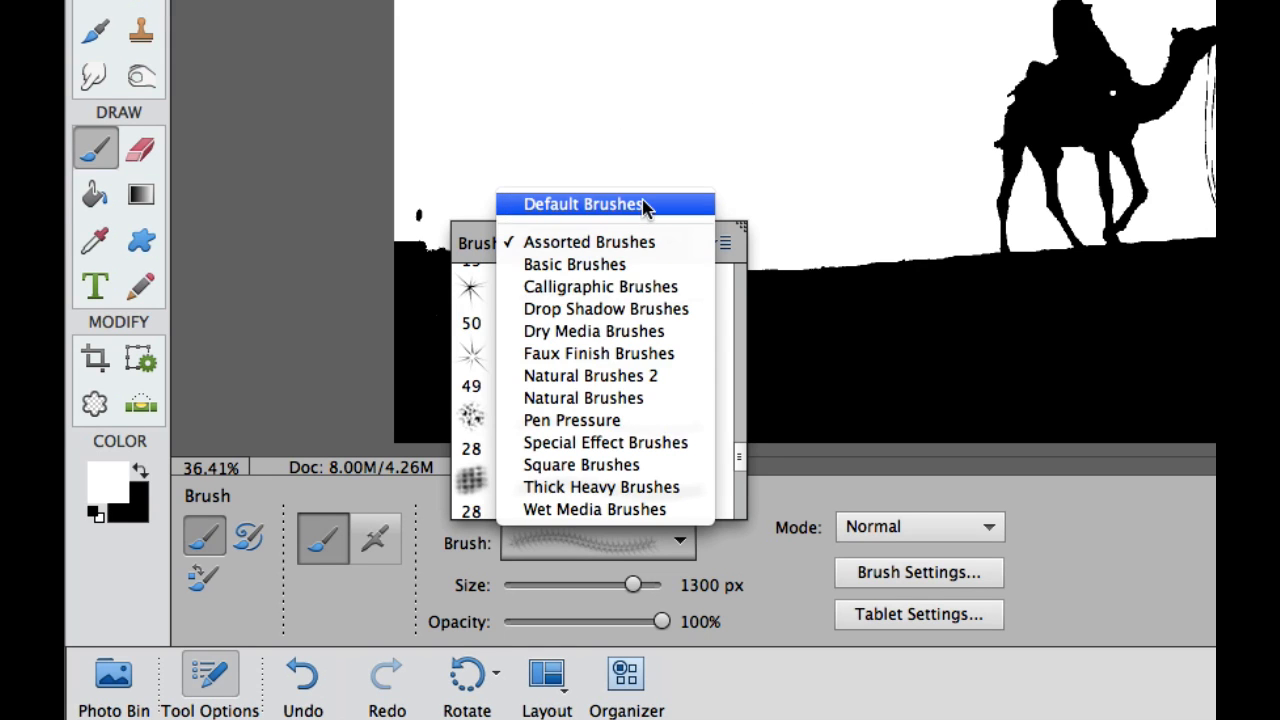
click(646, 205)
click(305, 400)
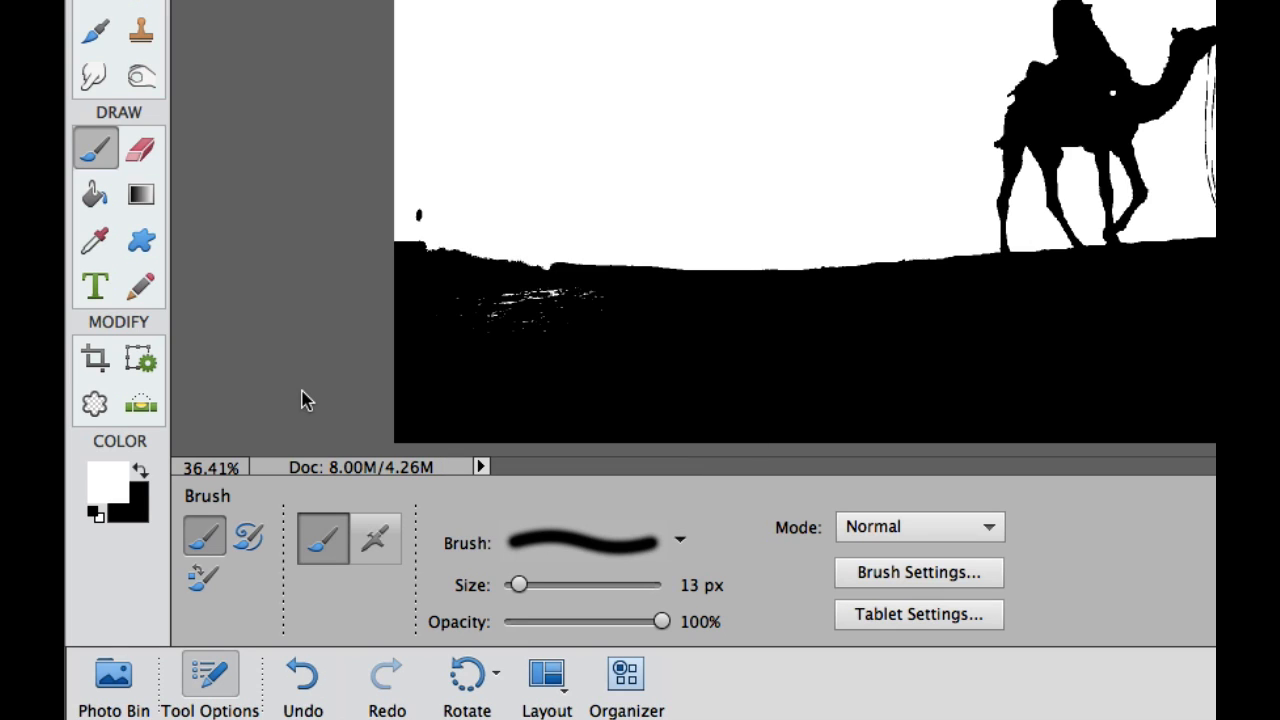
Step: Set the brush size to 175 px and its hardness to 100%
click(689, 590)
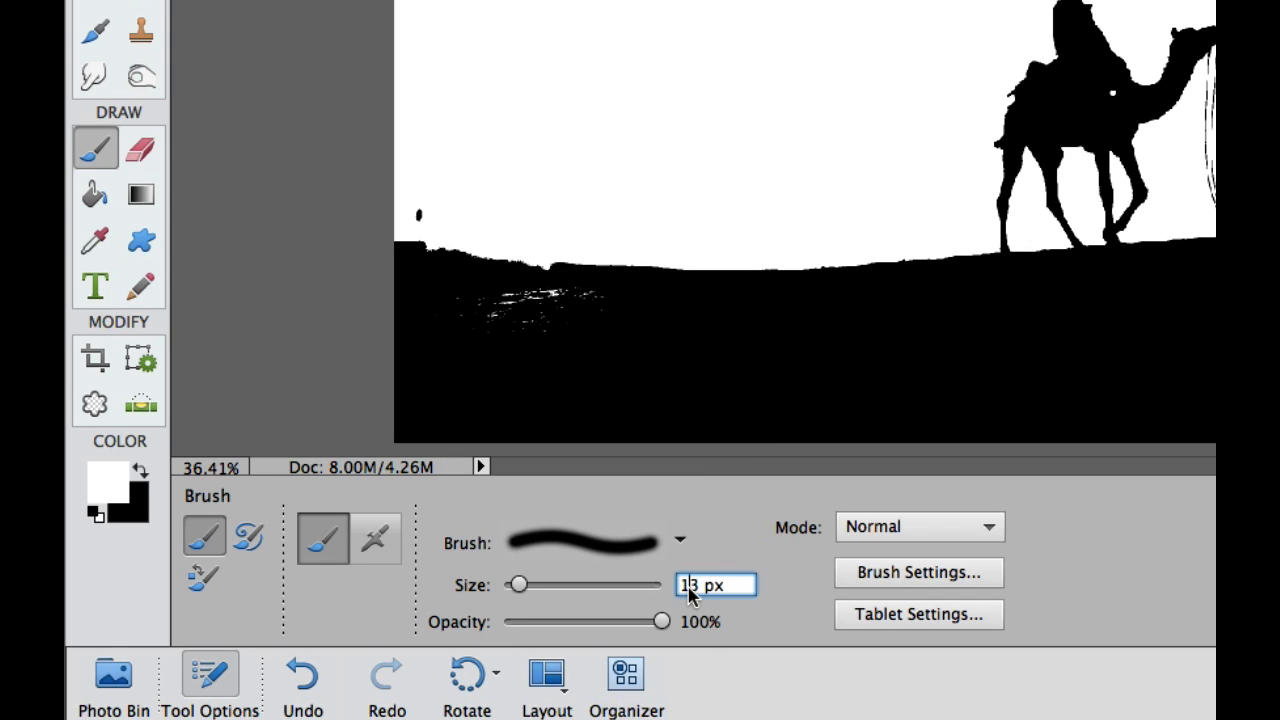
double_click(689, 590)
key(BackSpace)
text(17)
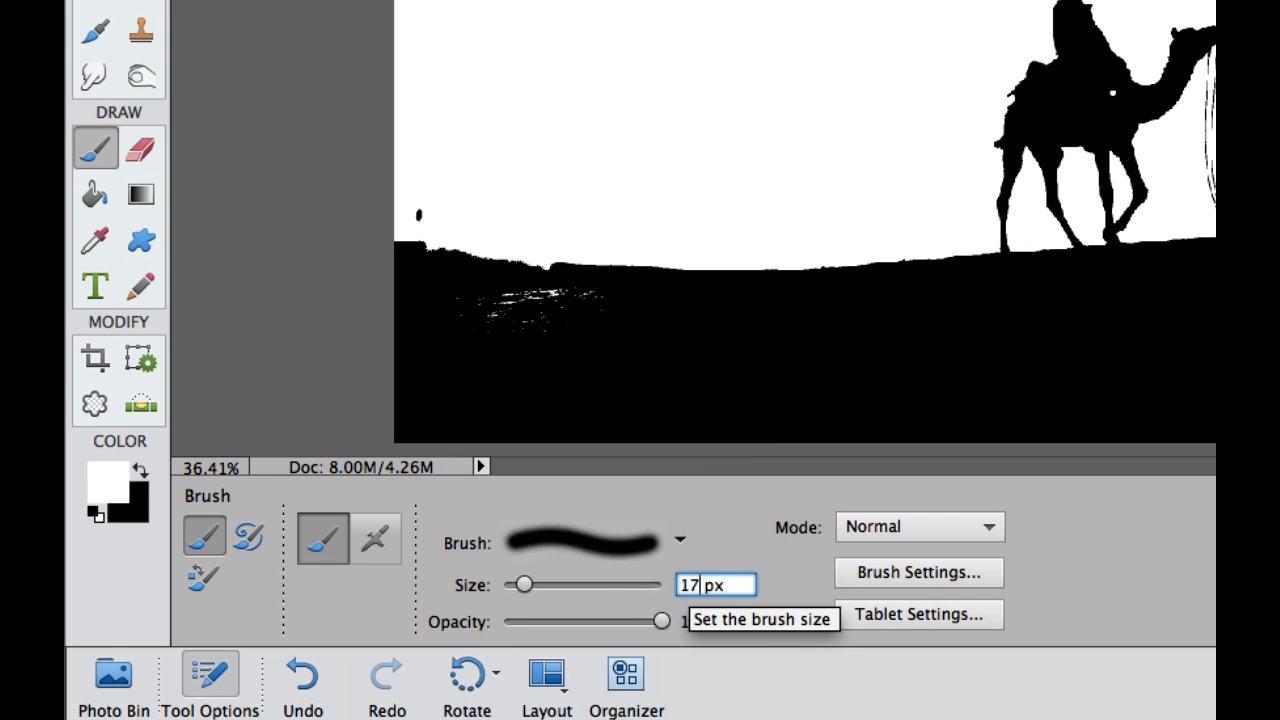
text(5)
click(972, 578)
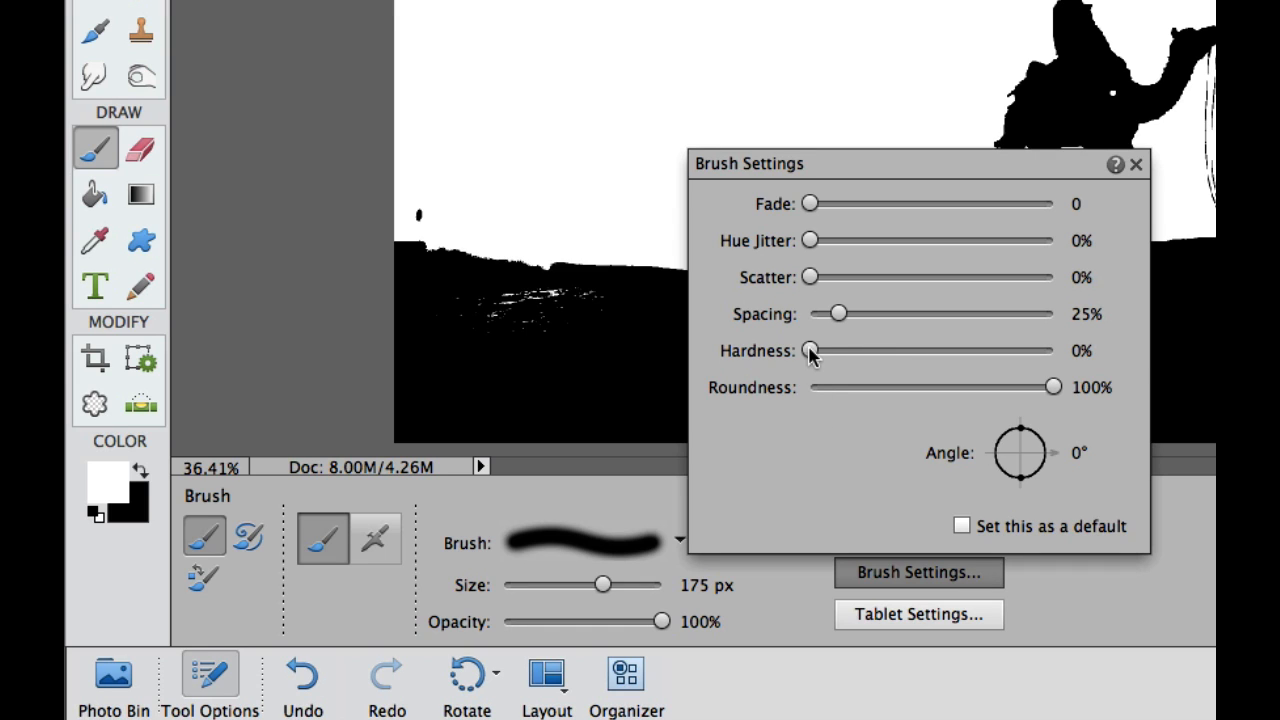
drag(810, 350, 1106, 362)
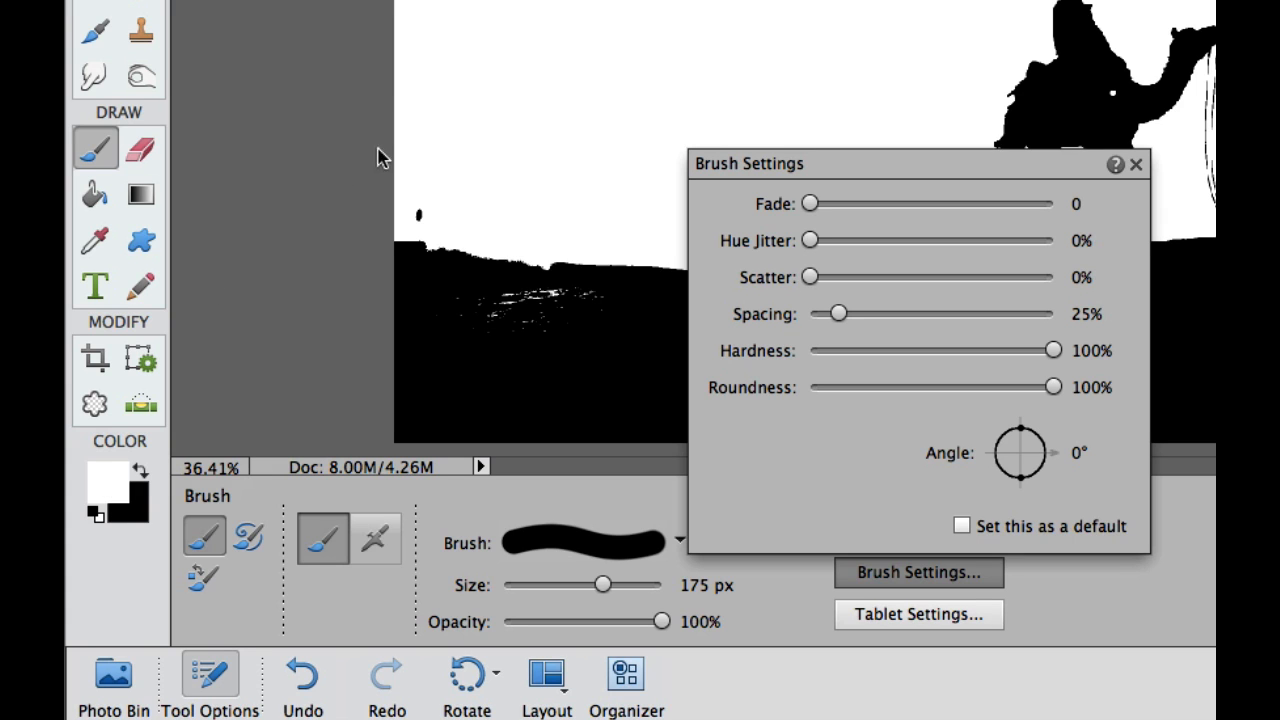
Step: Paint white over the stray black speck and black sky corner, and black over the white flecks in the sand
click(425, 184)
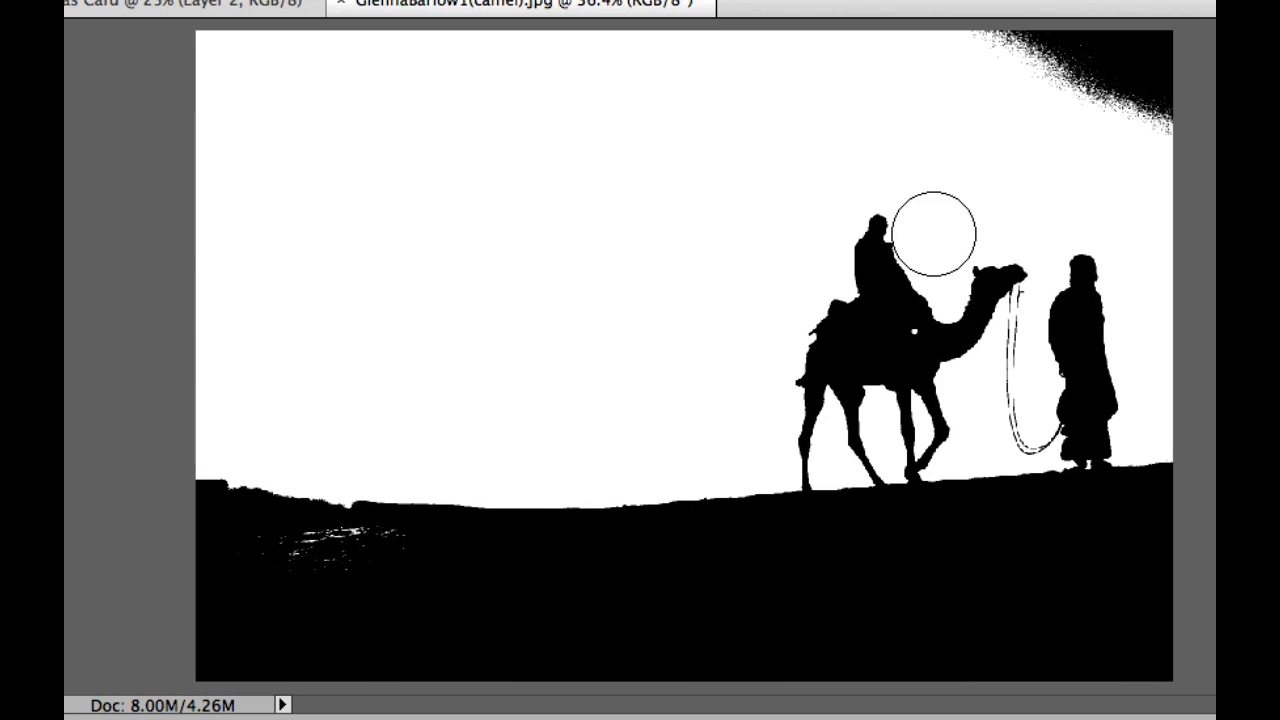
mouse_move(954, 51)
mouse_down()
mouse_move(1155, 36)
mouse_move(1157, 100)
mouse_up()
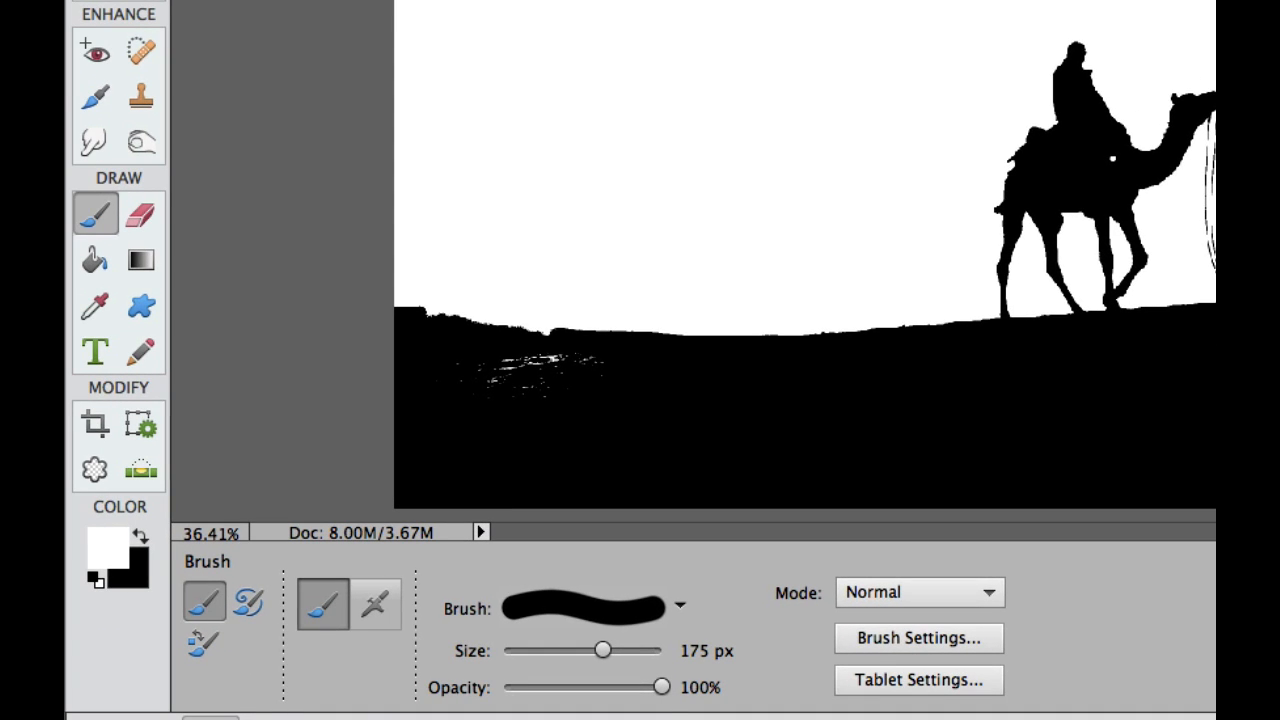
key(x)
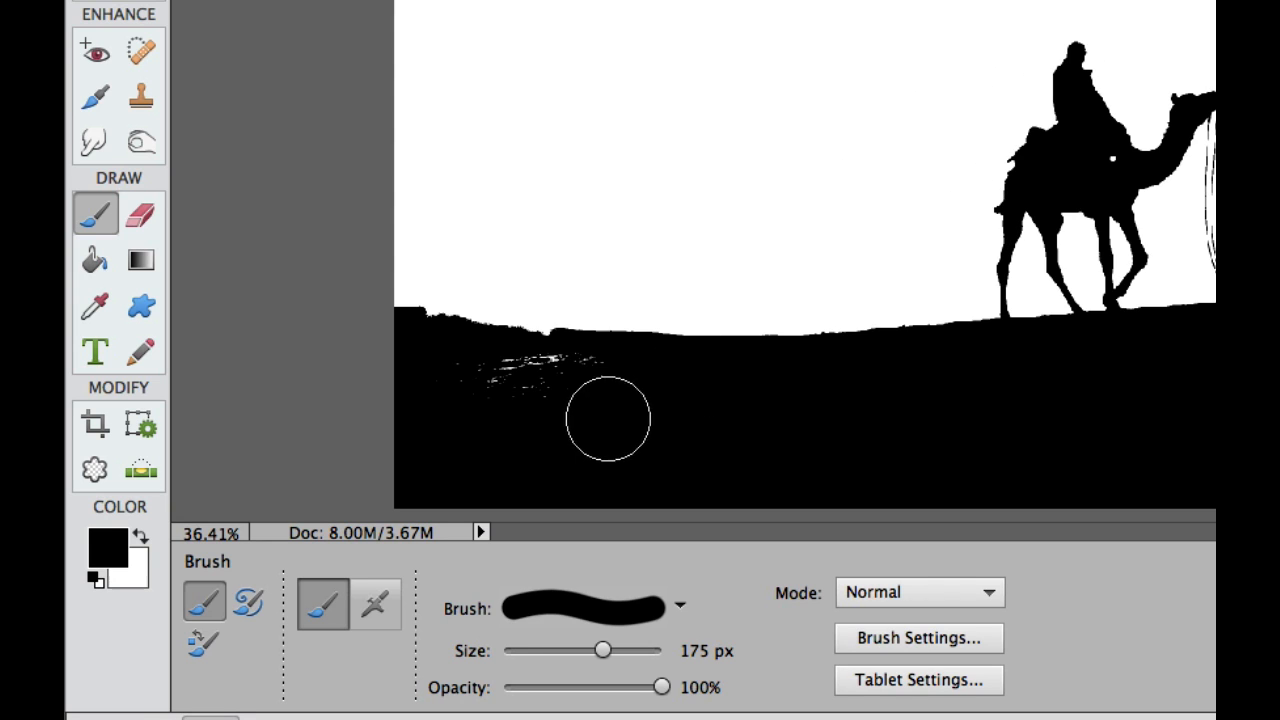
mouse_move(609, 420)
mouse_down()
mouse_move(603, 394)
mouse_move(580, 383)
mouse_move(423, 351)
mouse_move(596, 379)
mouse_up()
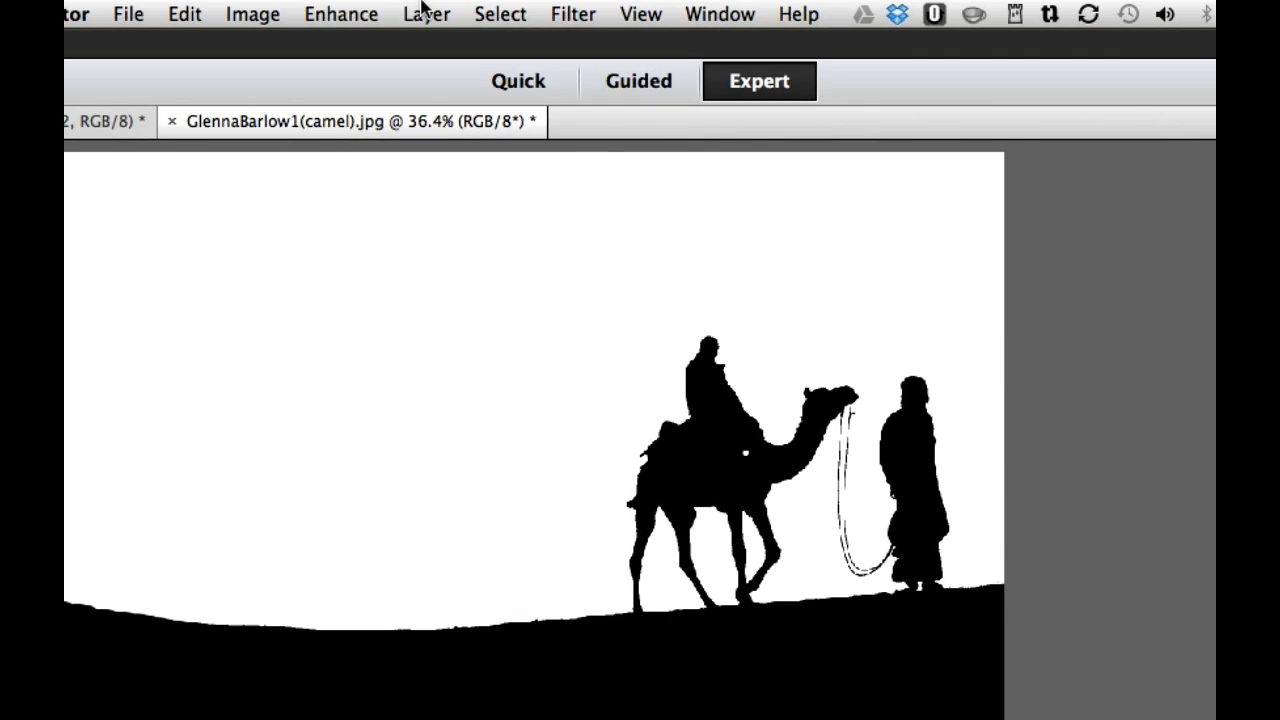
Step: Duplicate the camel silhouette's Background layer into the Christmas Card document
click(424, 12)
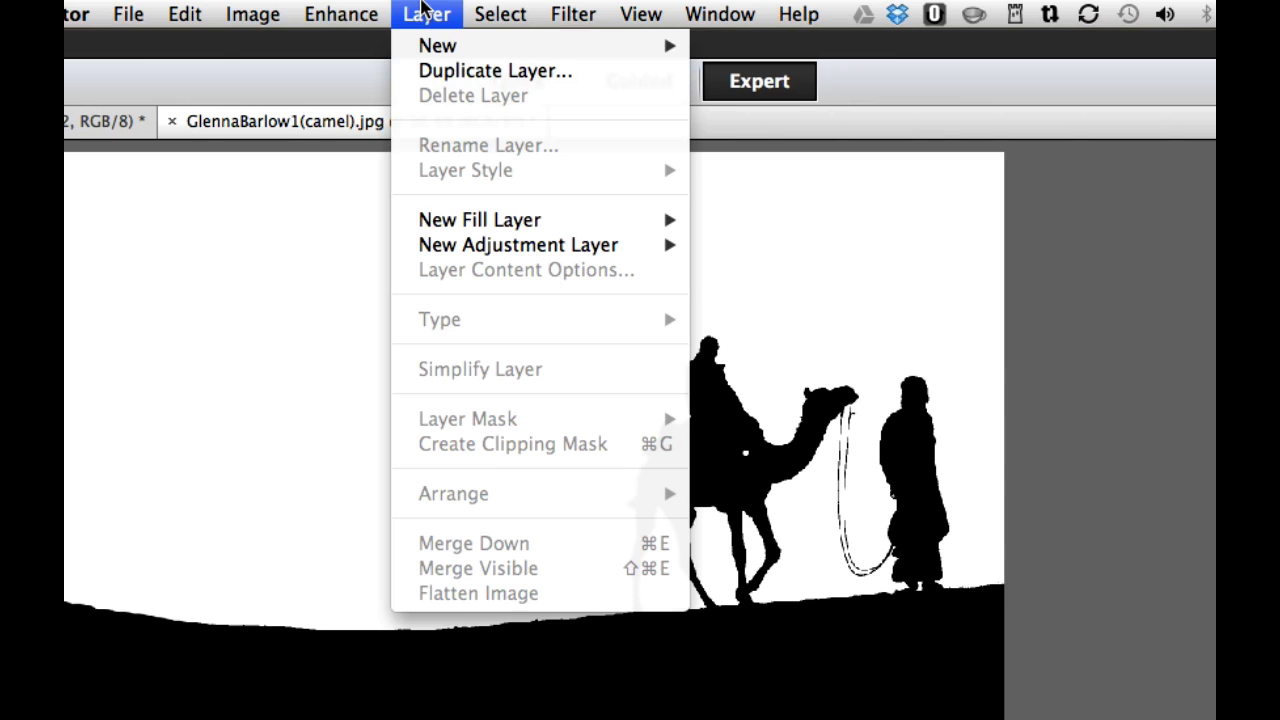
click(447, 72)
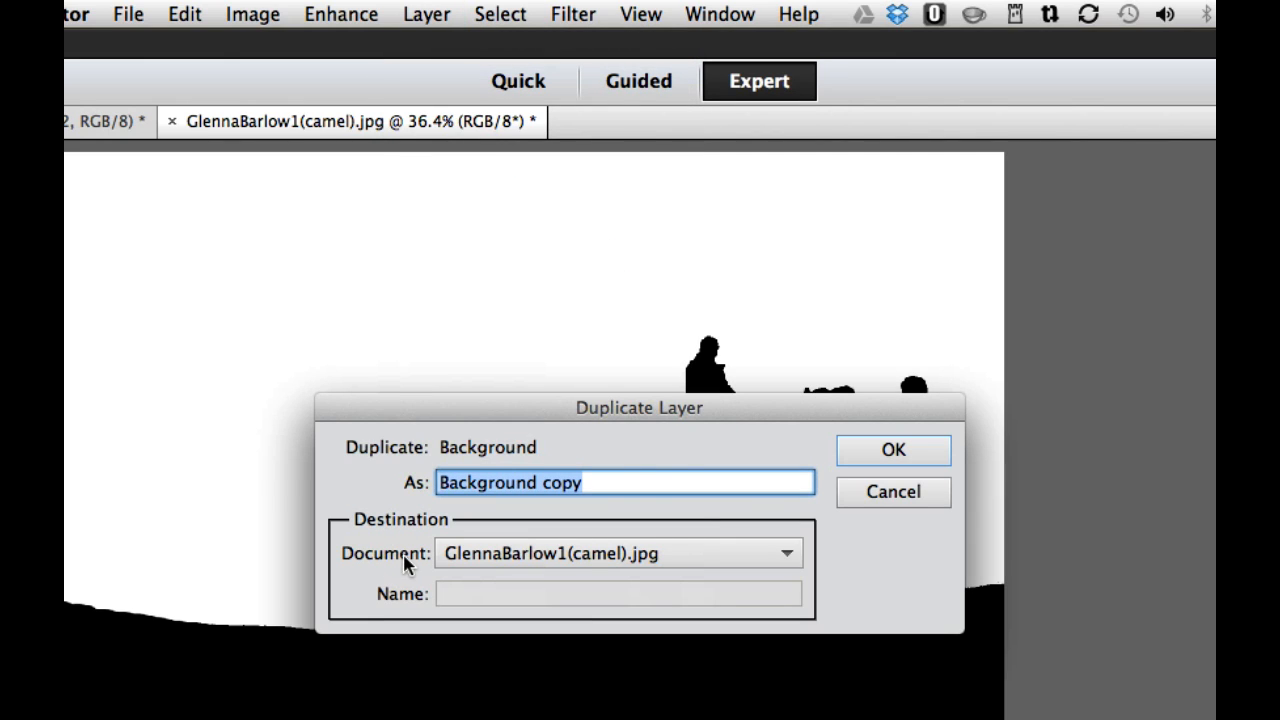
click(787, 556)
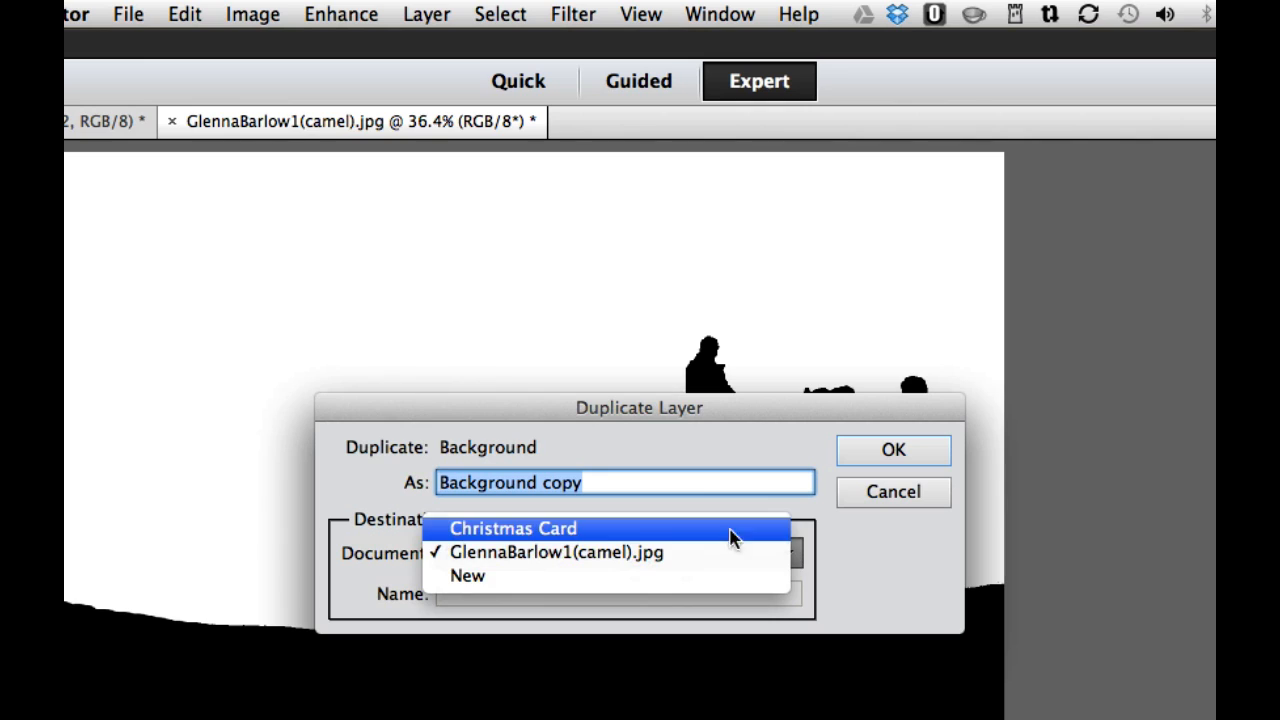
click(626, 531)
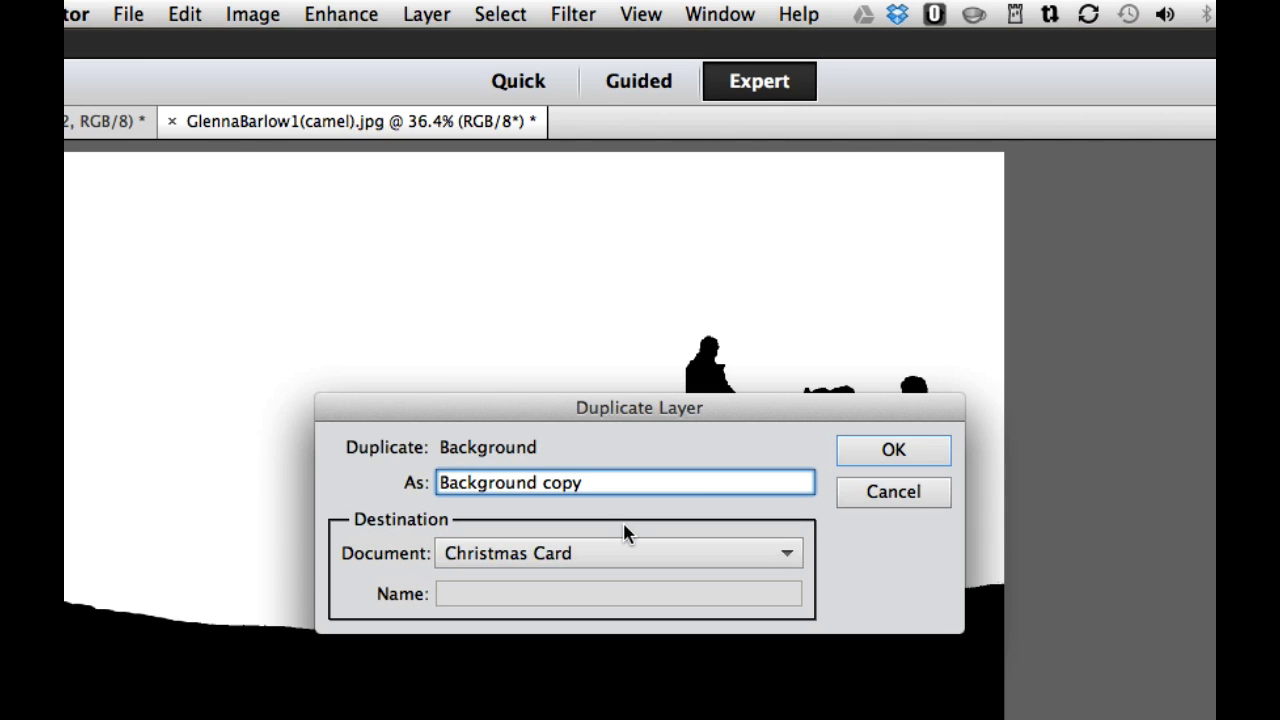
click(868, 456)
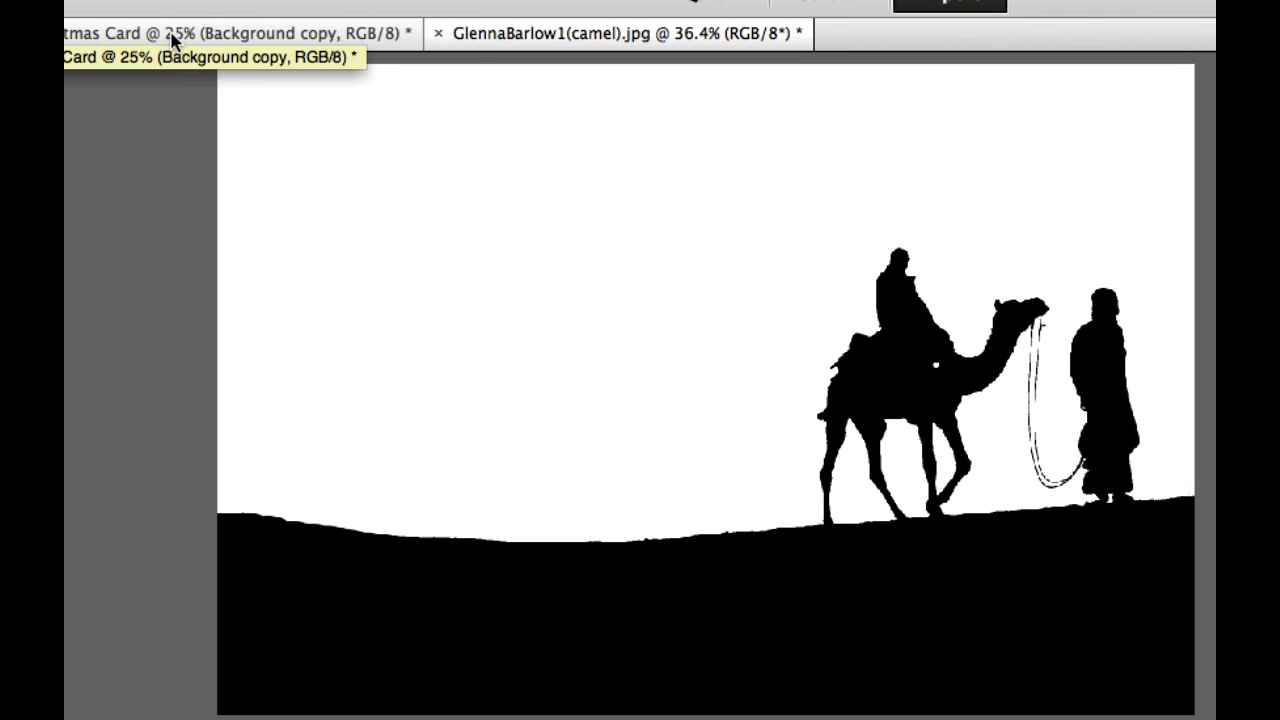
Step: In the Christmas Card document, enlarge and reposition the camel layer with Free Transform so it covers the whole card
click(172, 35)
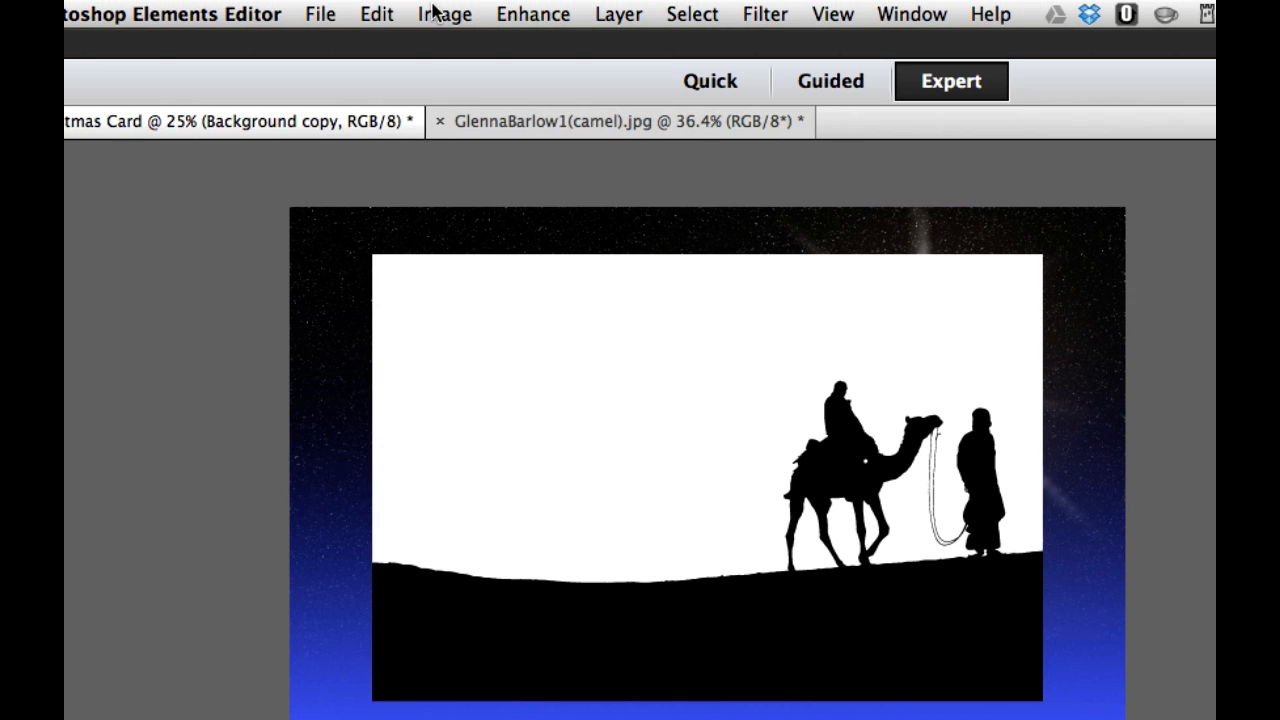
click(433, 10)
mouse_move(447, 72)
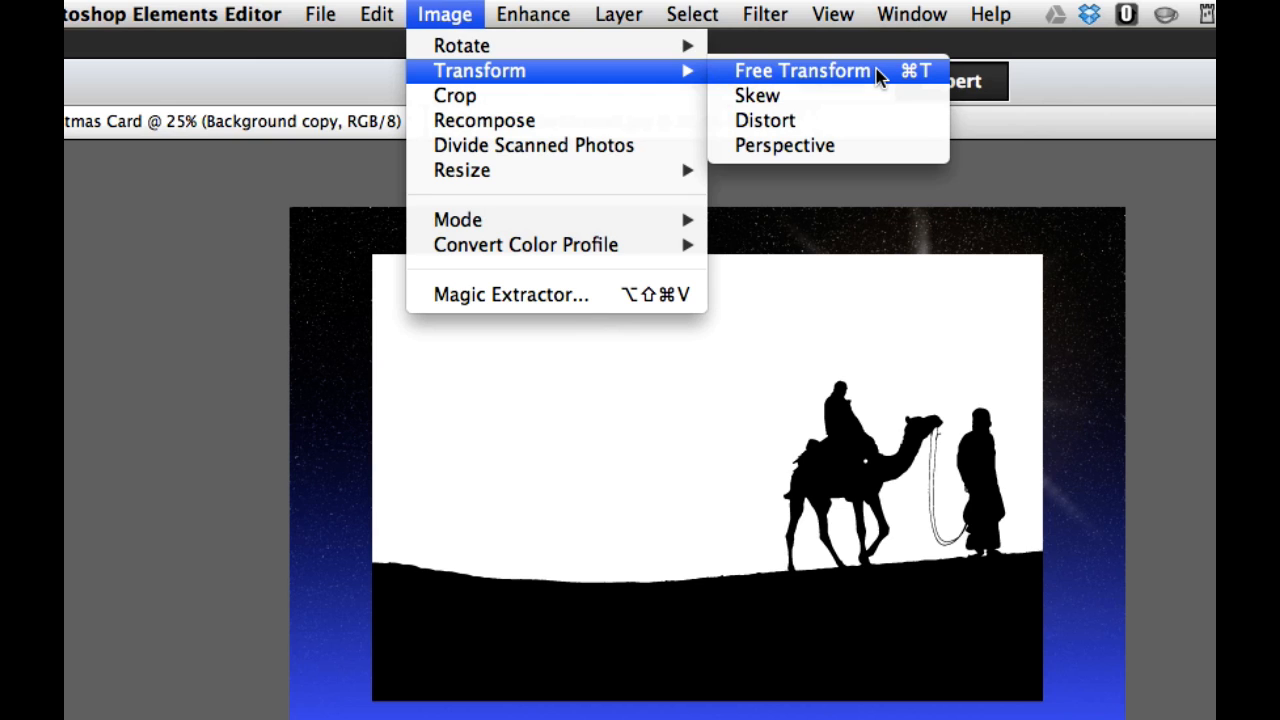
key(super+t)
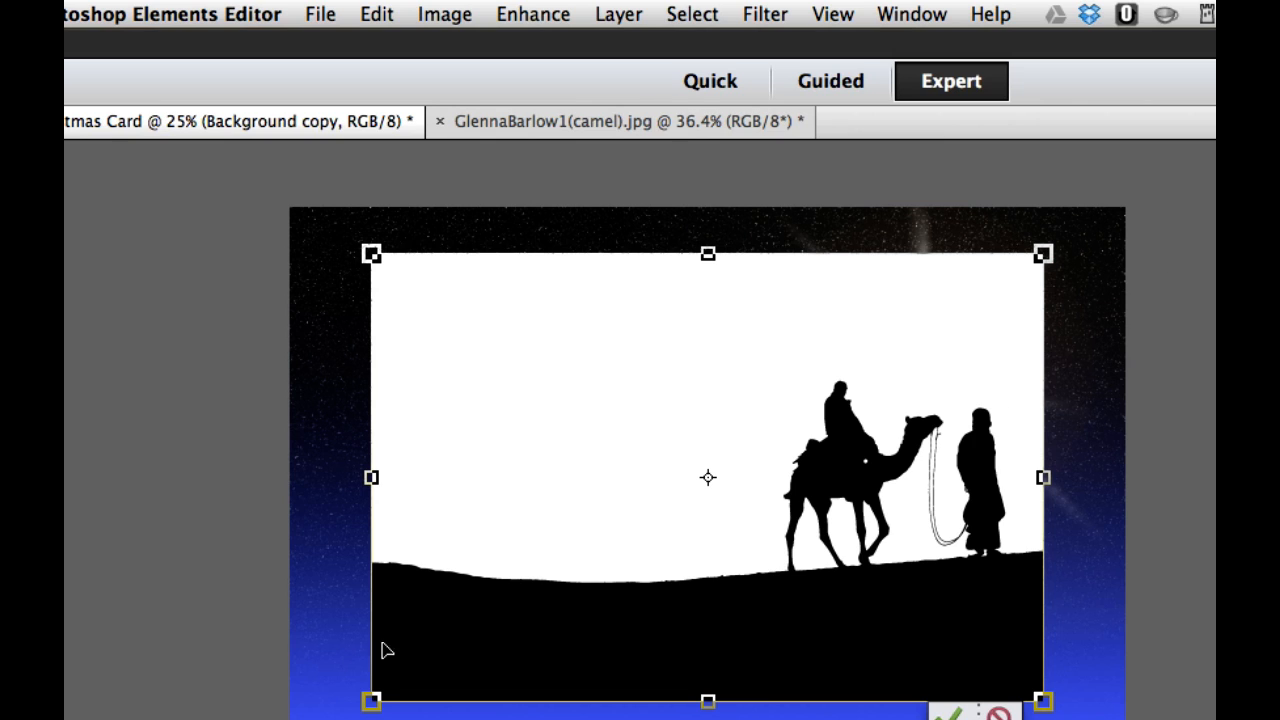
drag(370, 702, 276, 719)
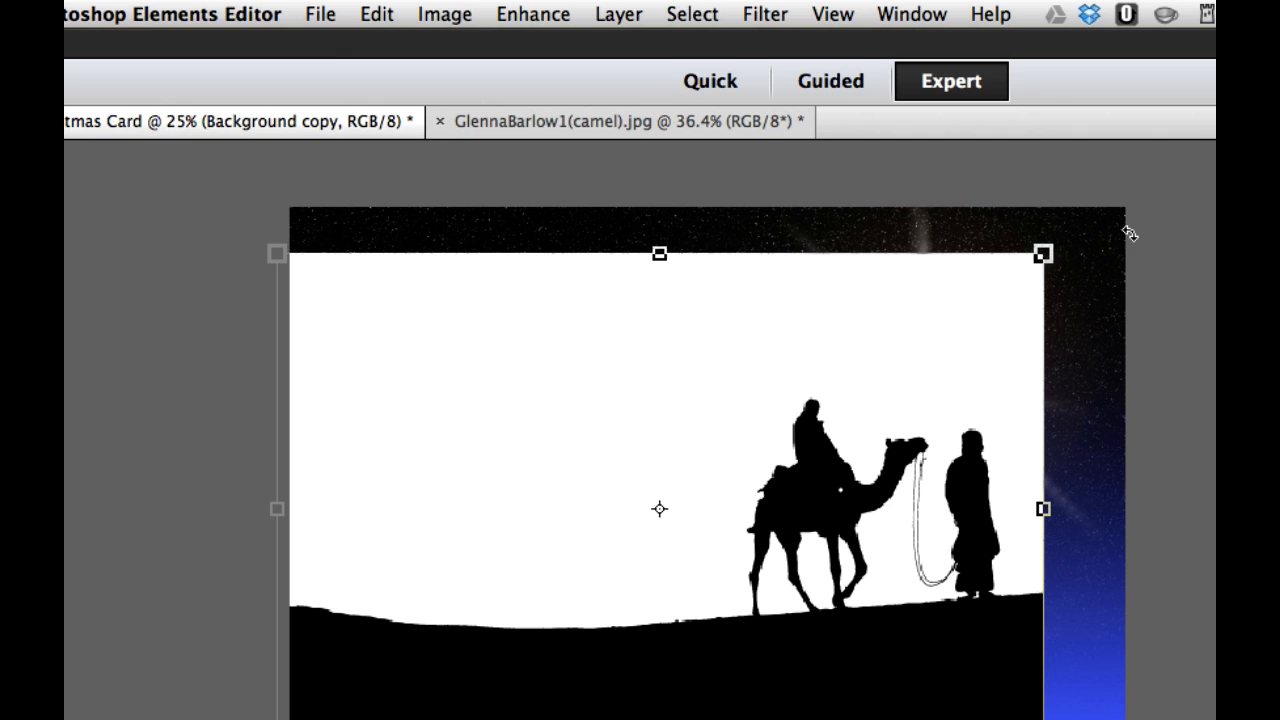
drag(1043, 255, 1192, 176)
drag(955, 310, 897, 437)
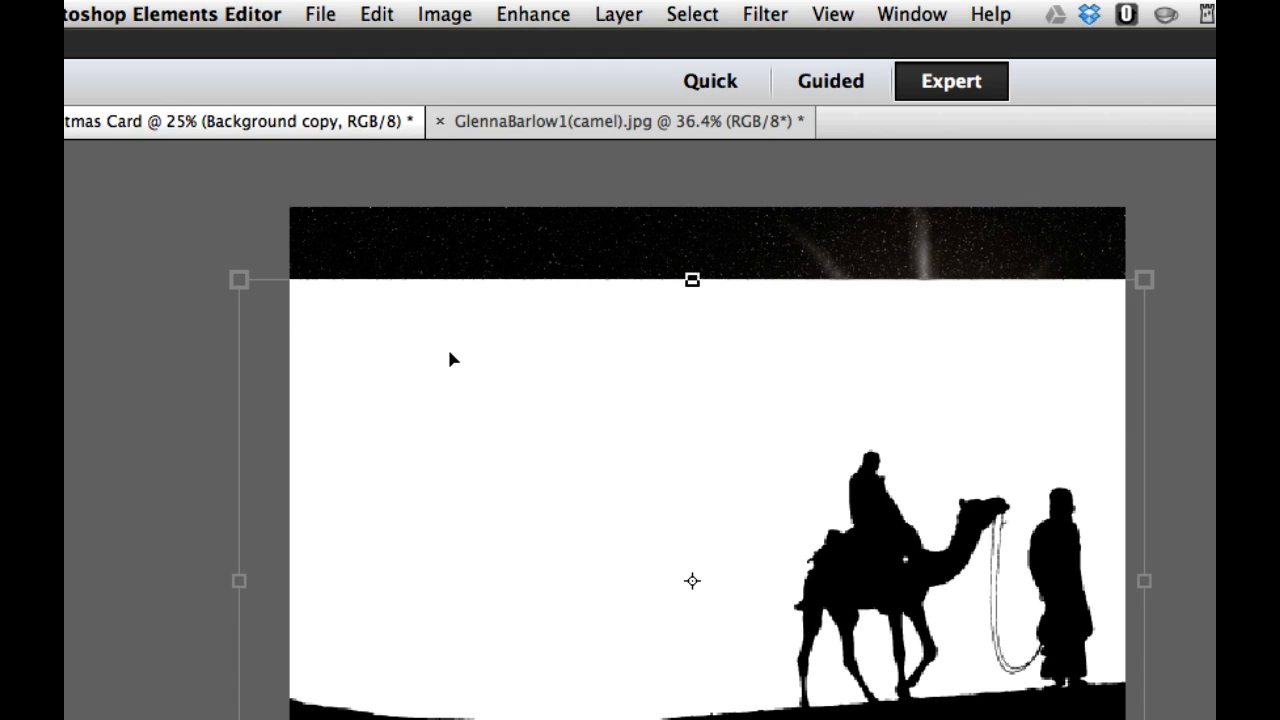
drag(237, 277, 163, 127)
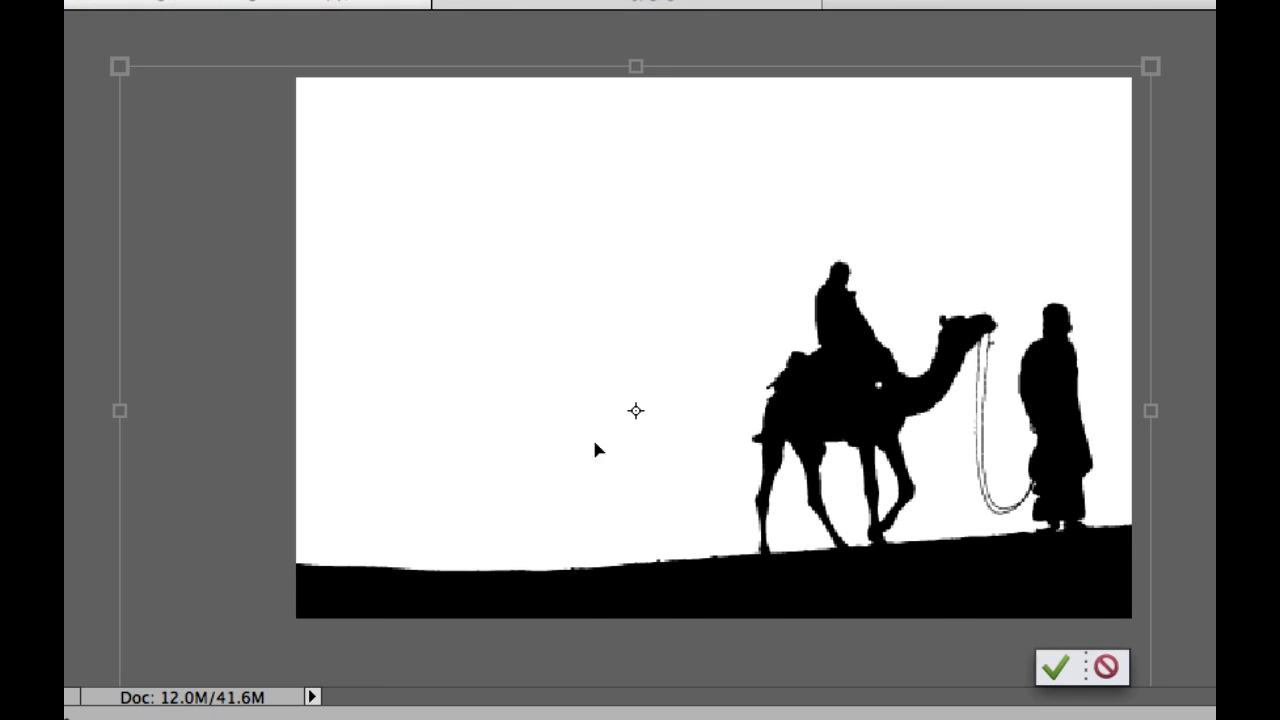
click(1053, 668)
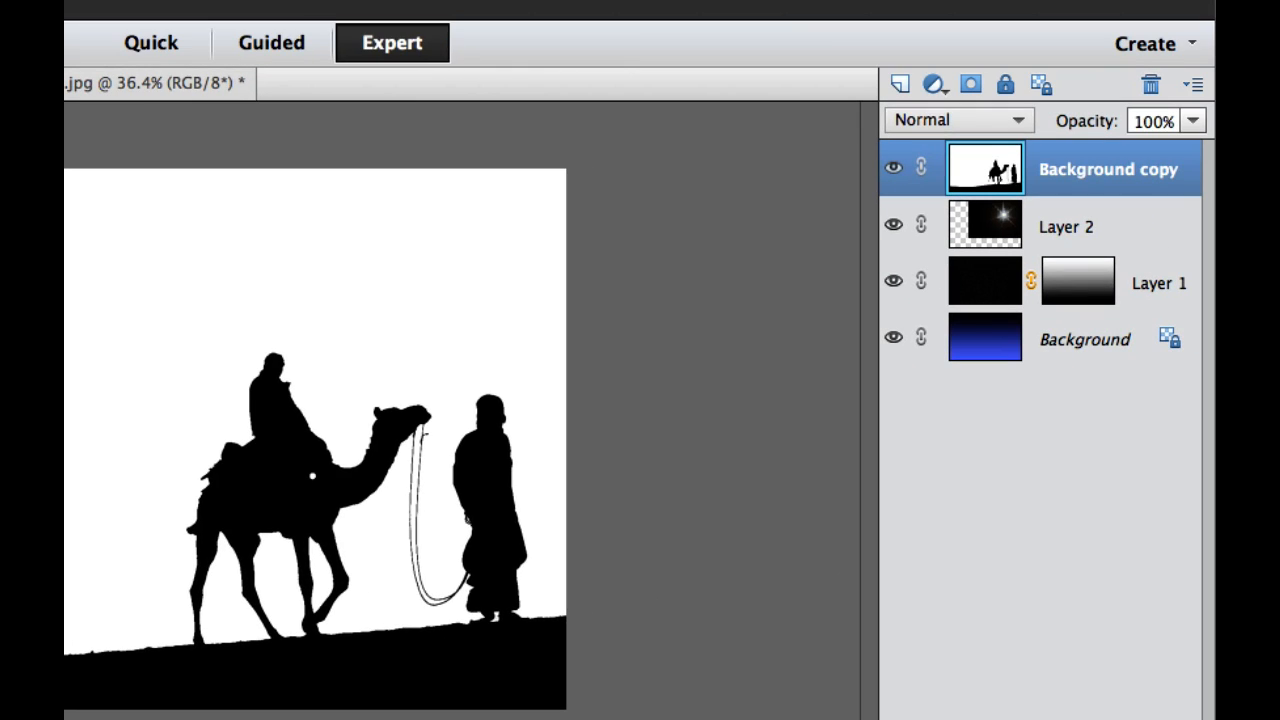
Step: Set the blend mode of the camel silhouette's Background copy layer to Multiply
click(1016, 120)
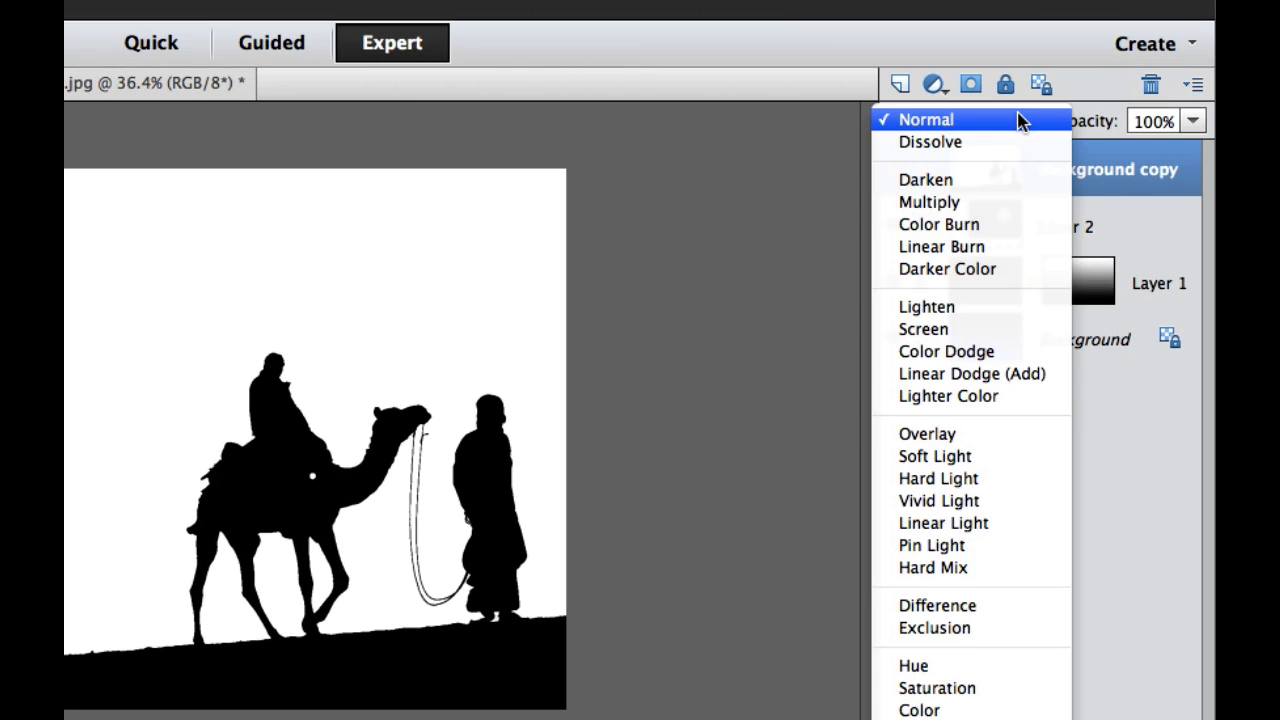
click(974, 203)
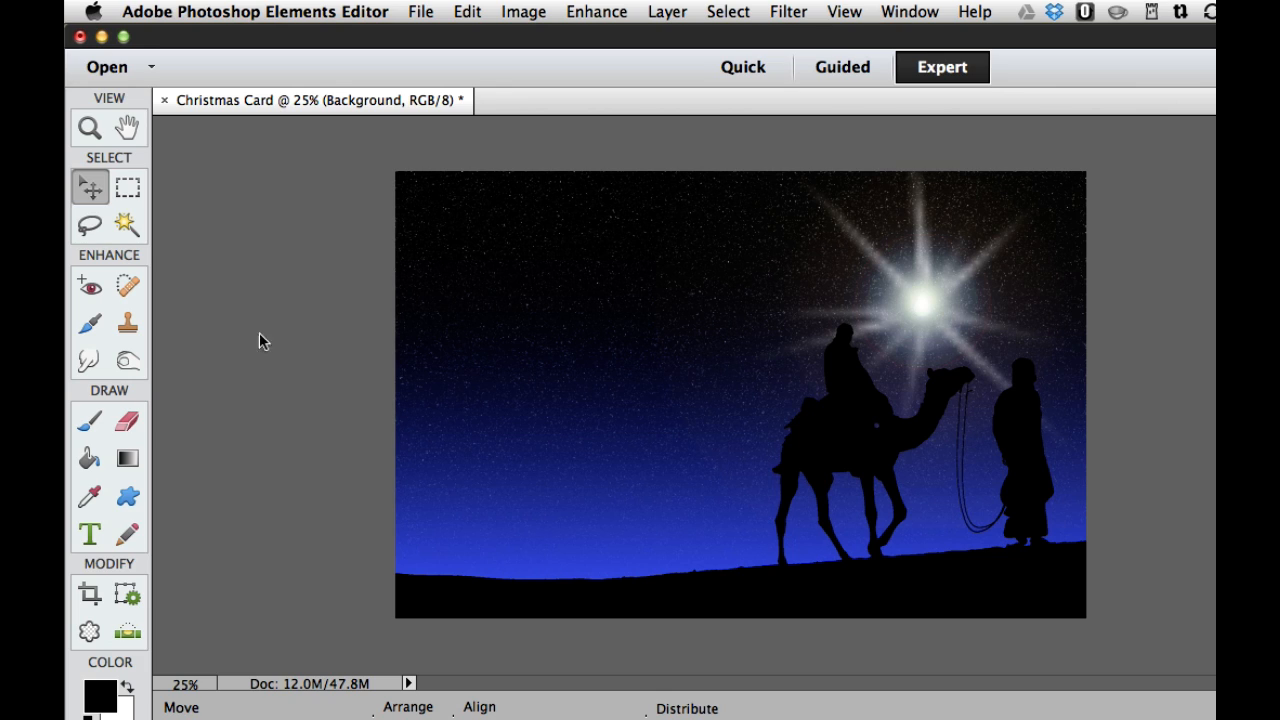
Step: Set up the Horizontal Type tool with the Edwardian Script ITC font, a light blue text colour and centred alignment
click(88, 535)
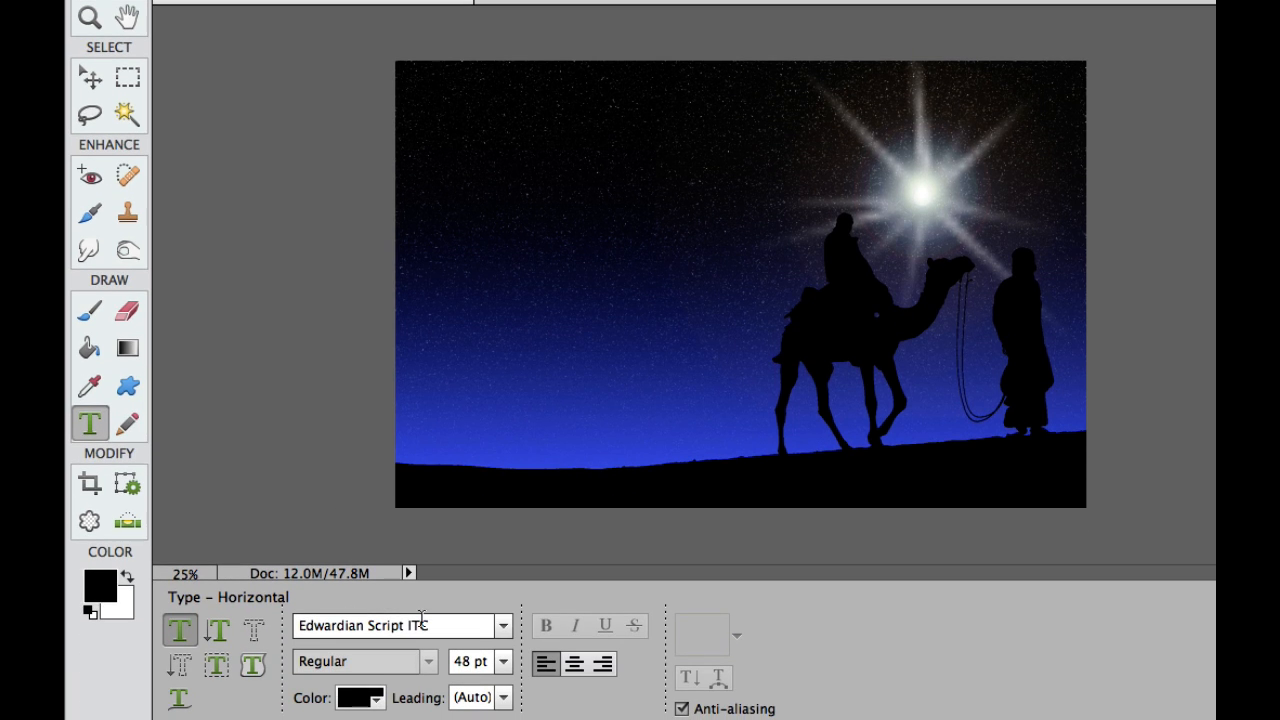
click(503, 627)
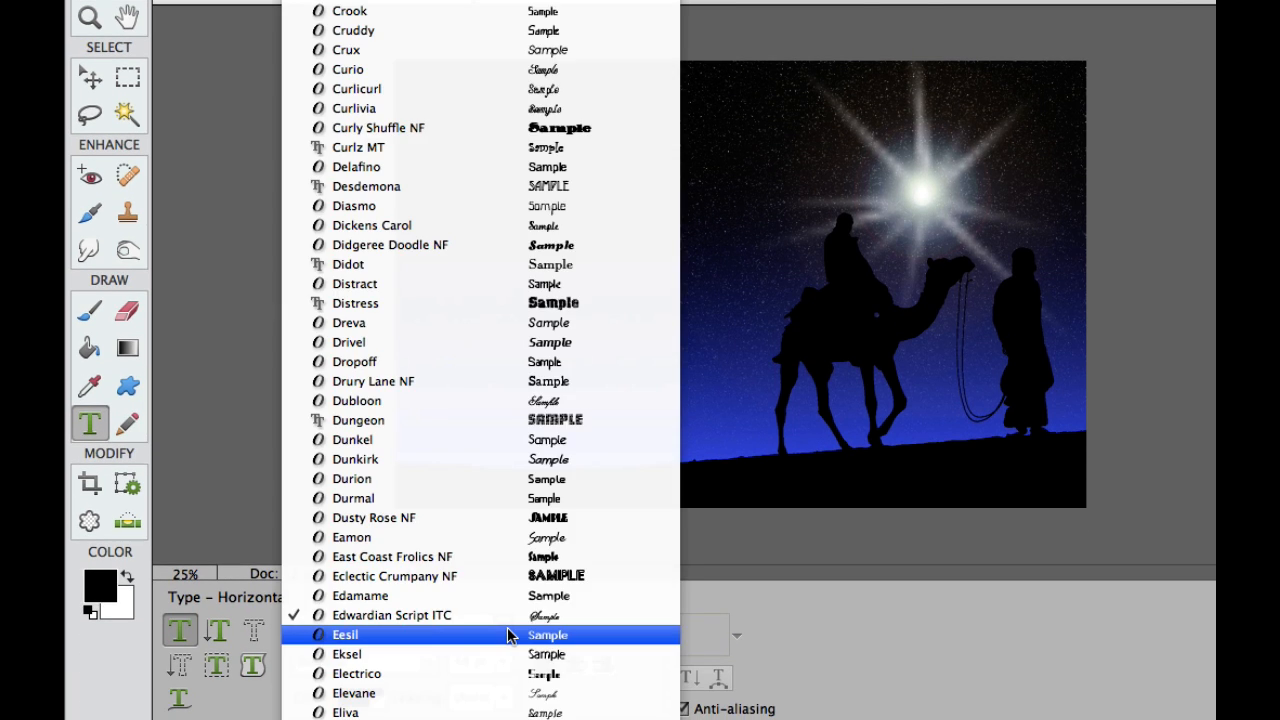
click(449, 617)
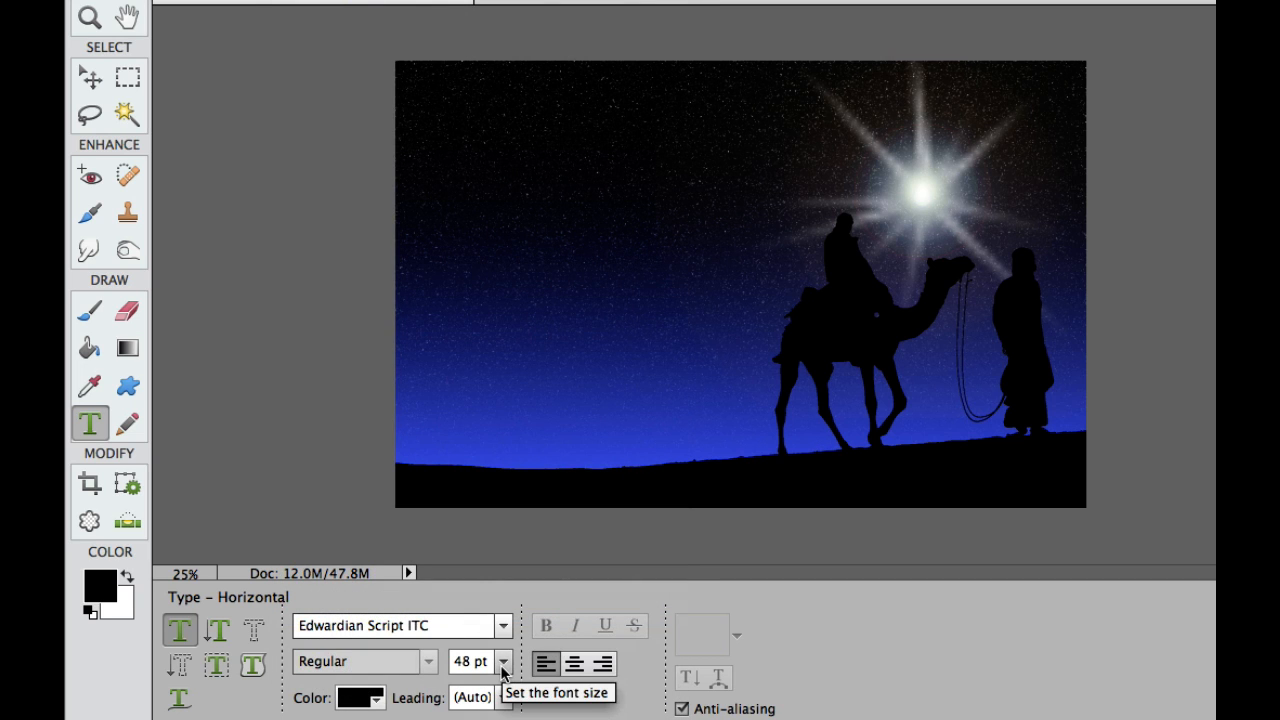
click(377, 700)
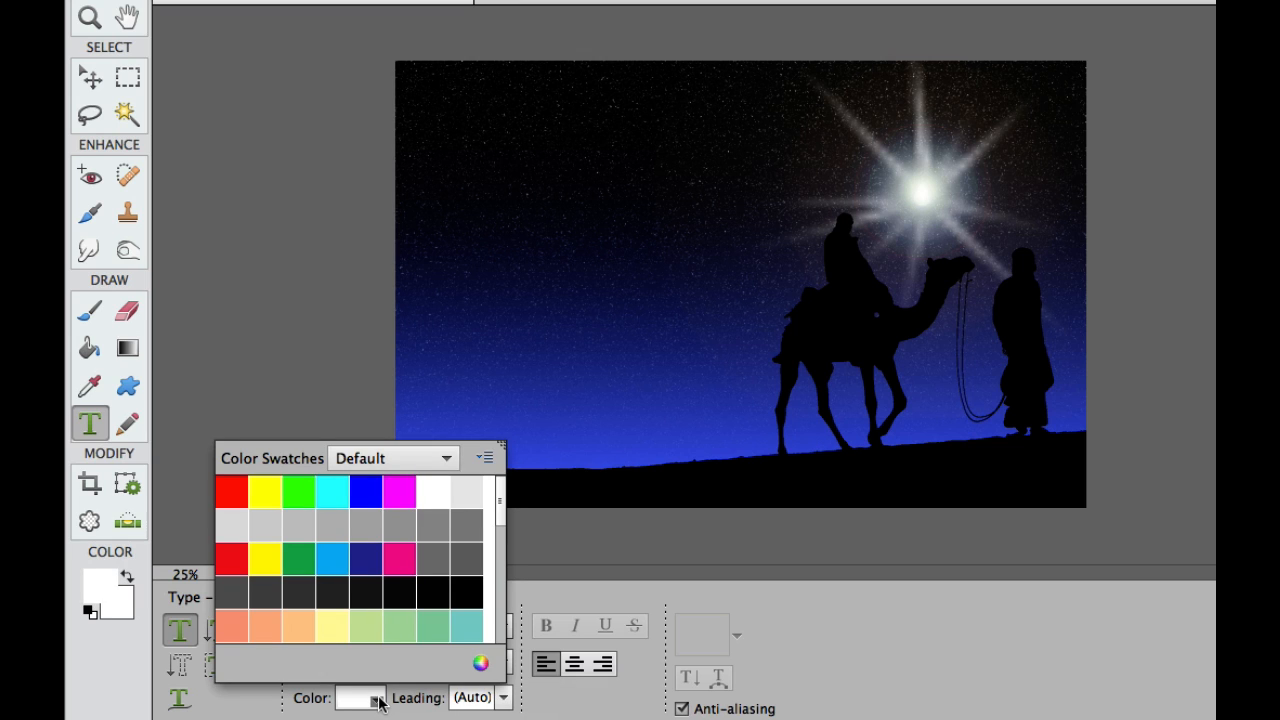
scroll(390, 550, down, 5)
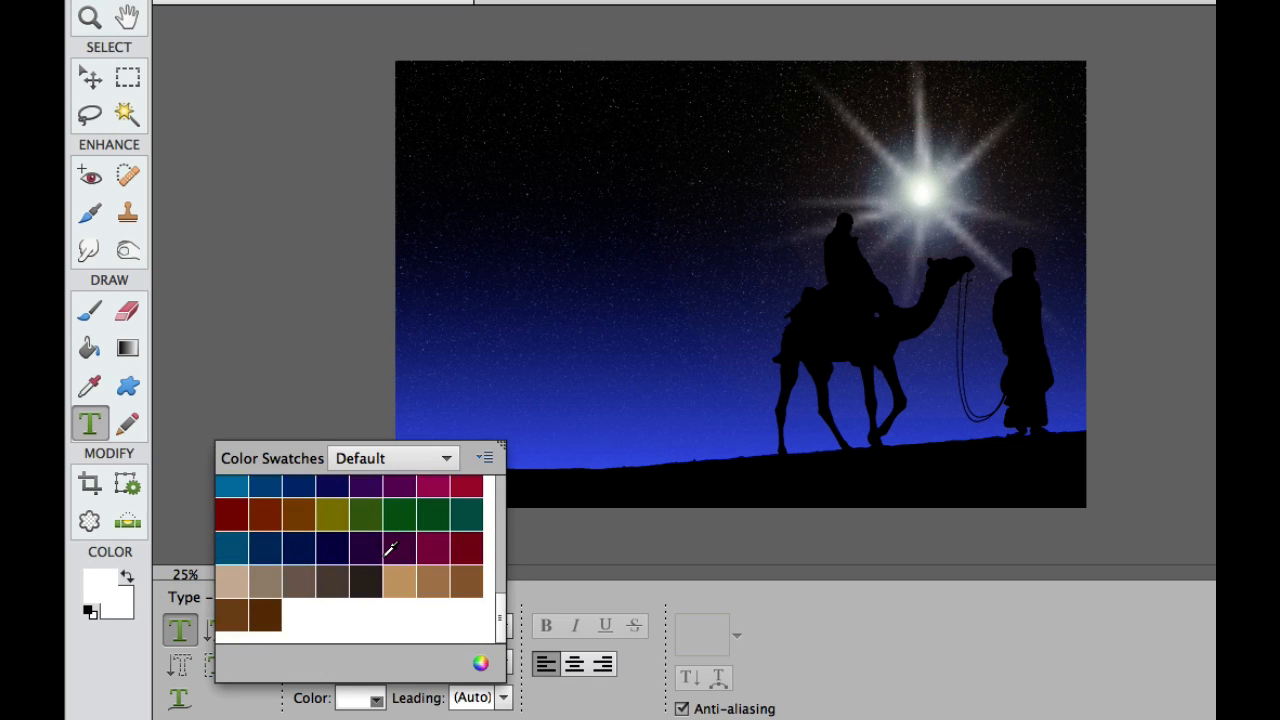
scroll(390, 548, up, 3)
scroll(391, 546, up, 3)
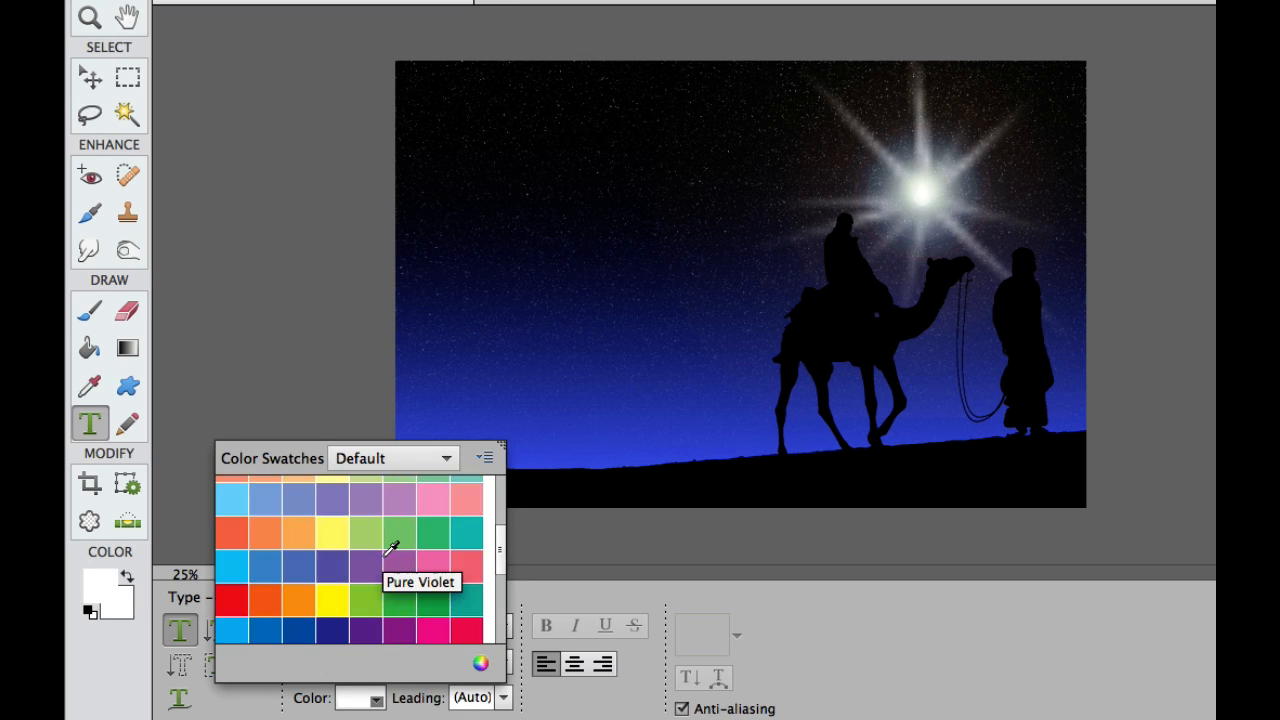
click(270, 496)
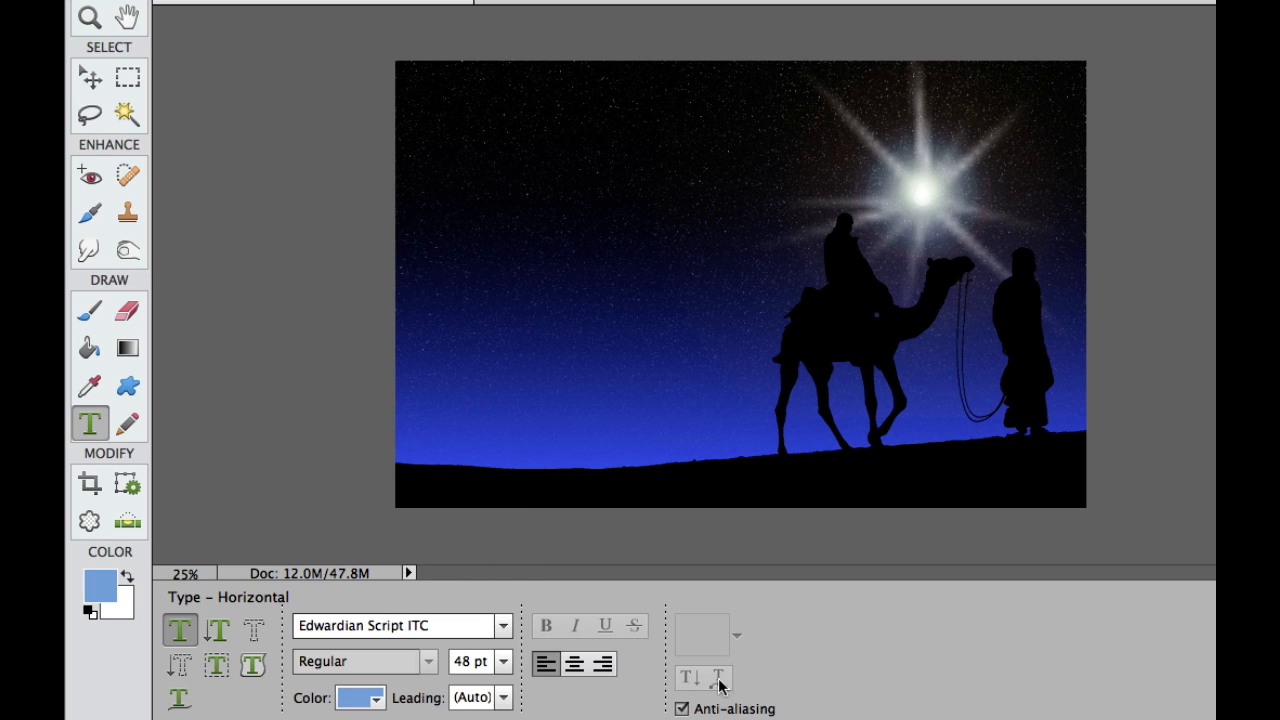
click(575, 665)
Step: Add the greeting "Merry Christmas" on two lines in the dark sky left of the camel and commit the text
click(560, 192)
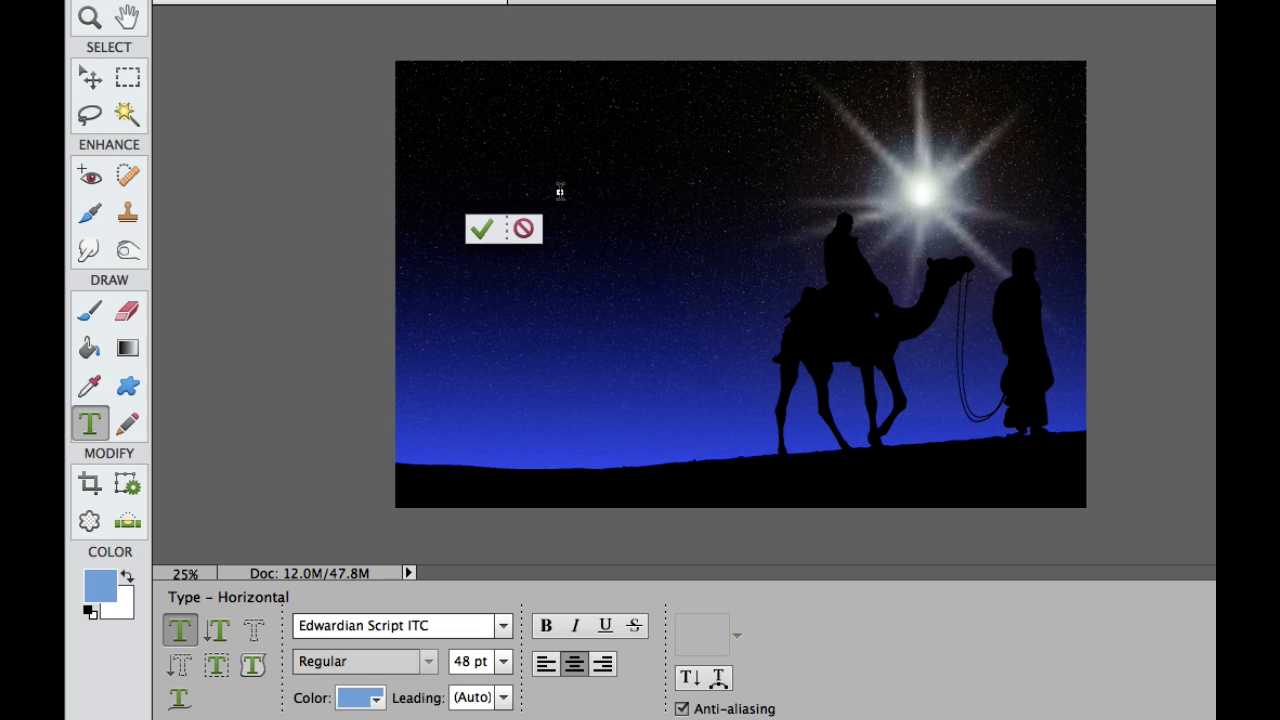
text(M)
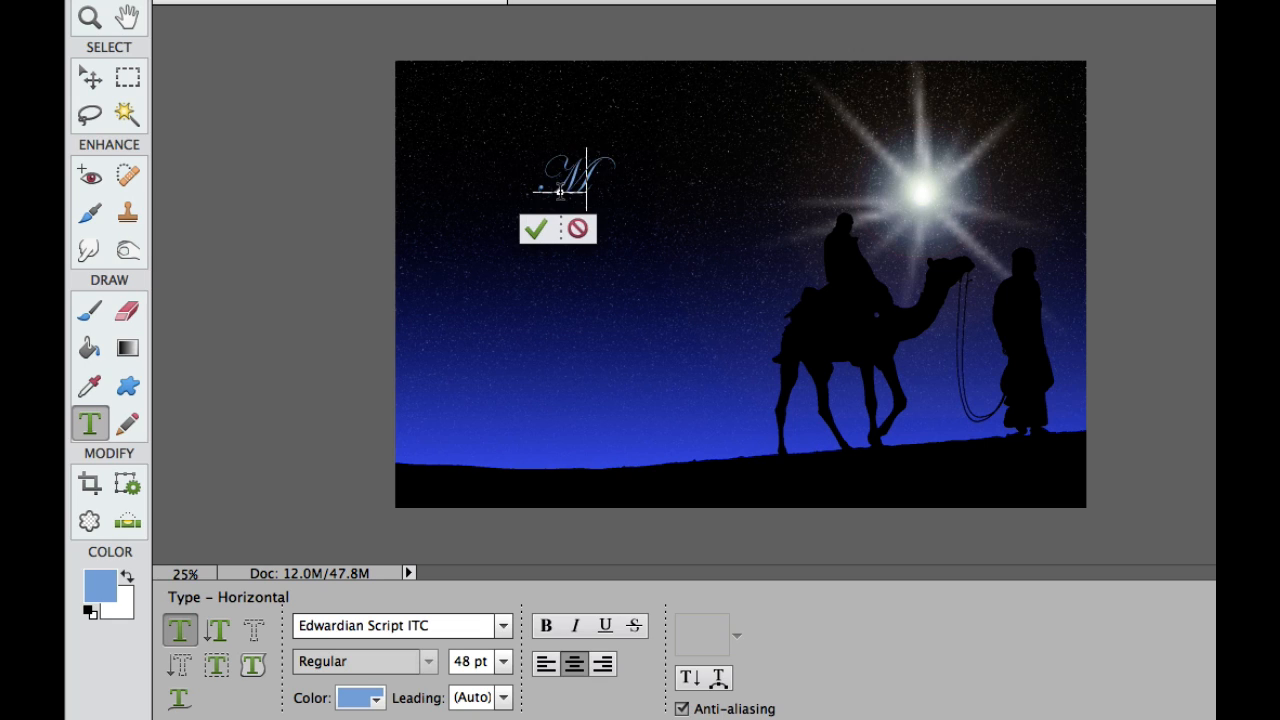
text(erry)
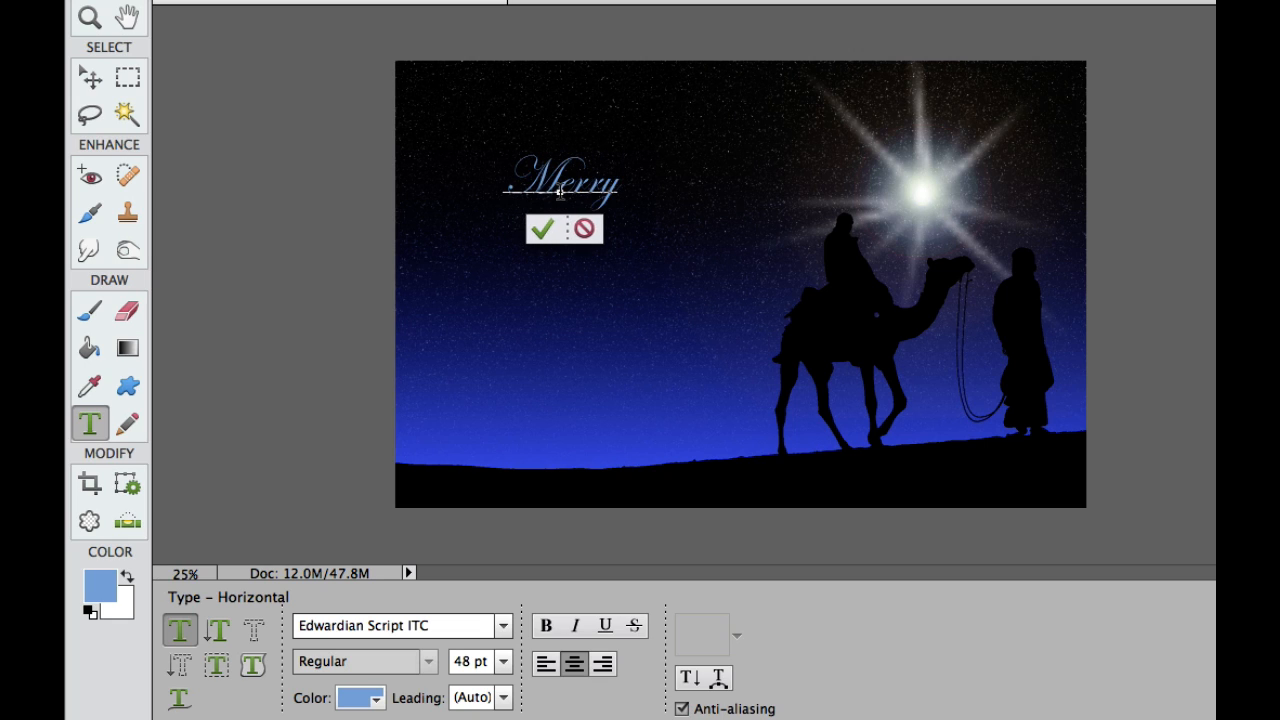
key(Return)
text(Christmas)
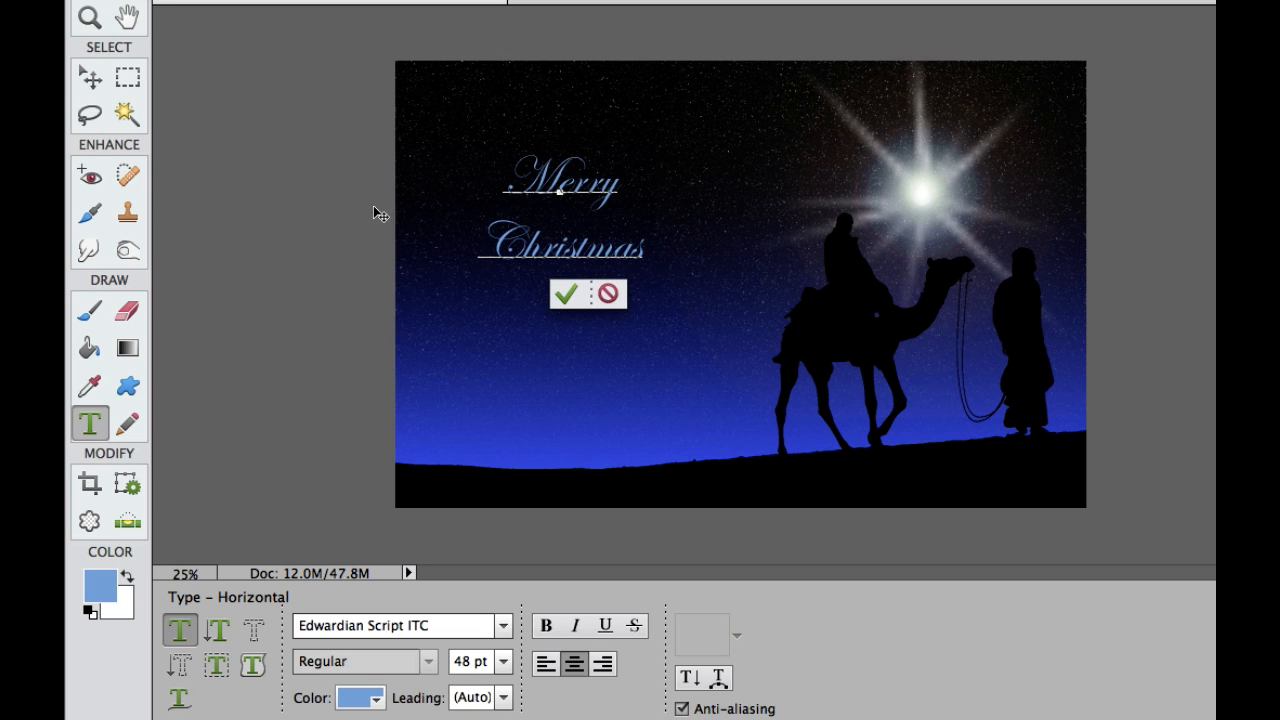
click(566, 294)
key(v)
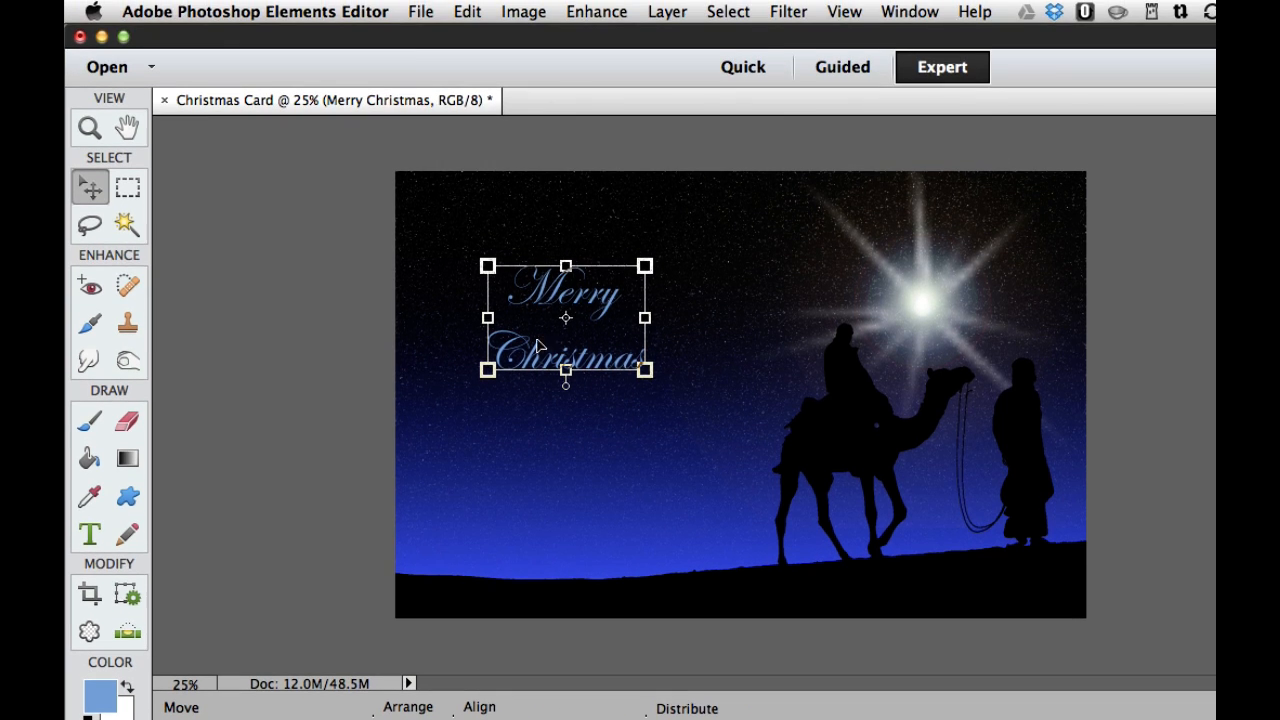
Step: Save a JPEG copy as Christmas Card.jpg on the Desktop, replacing the existing file, with quality 10 (Maximum) and Progressive format with 3 scans
click(420, 11)
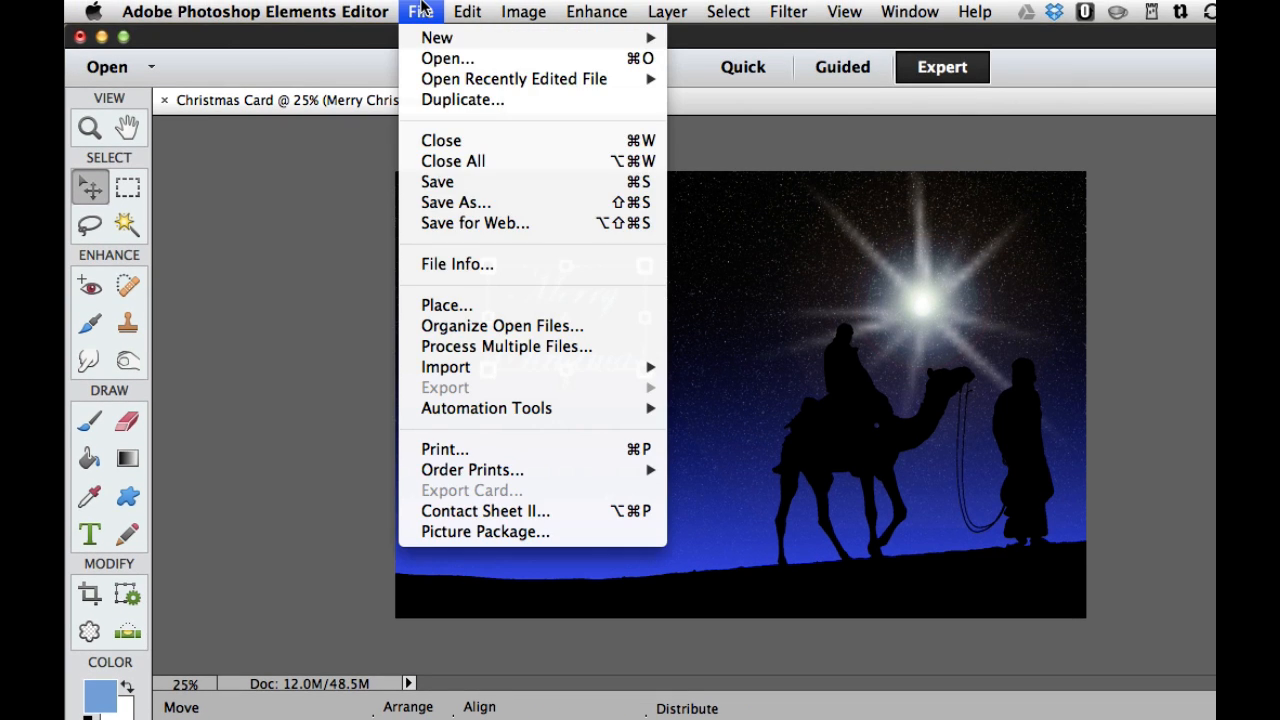
click(458, 203)
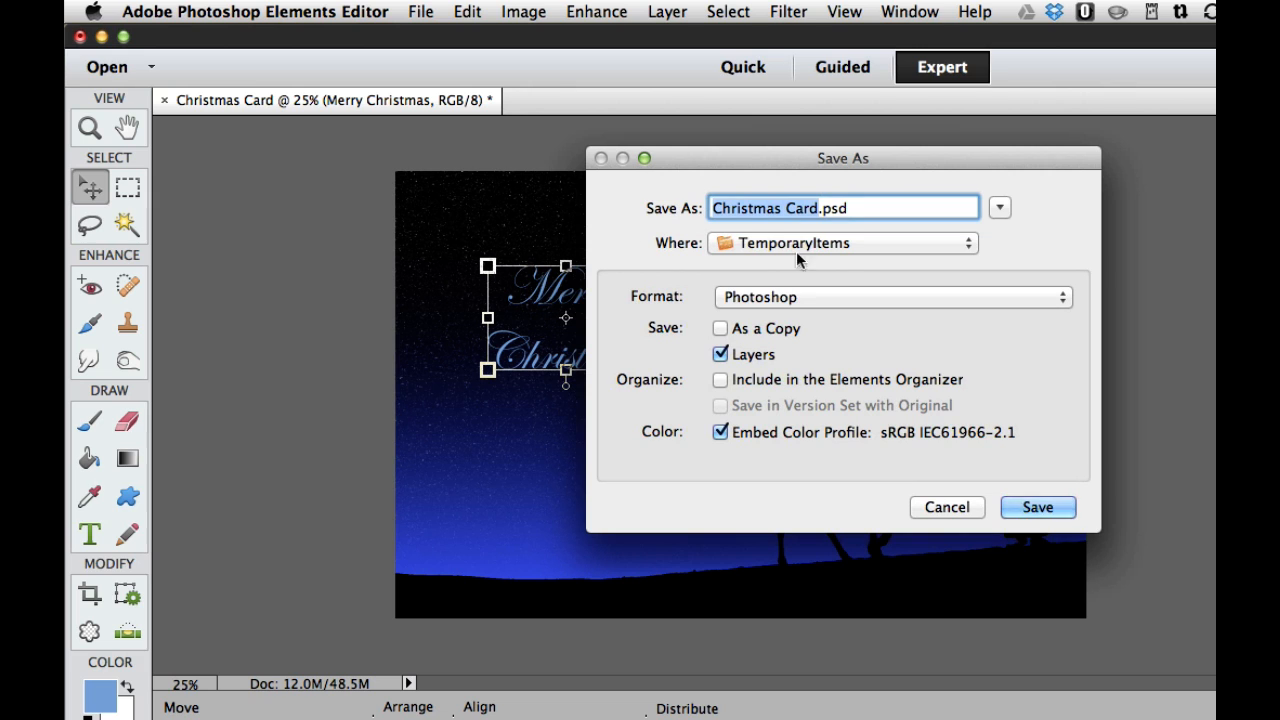
click(796, 297)
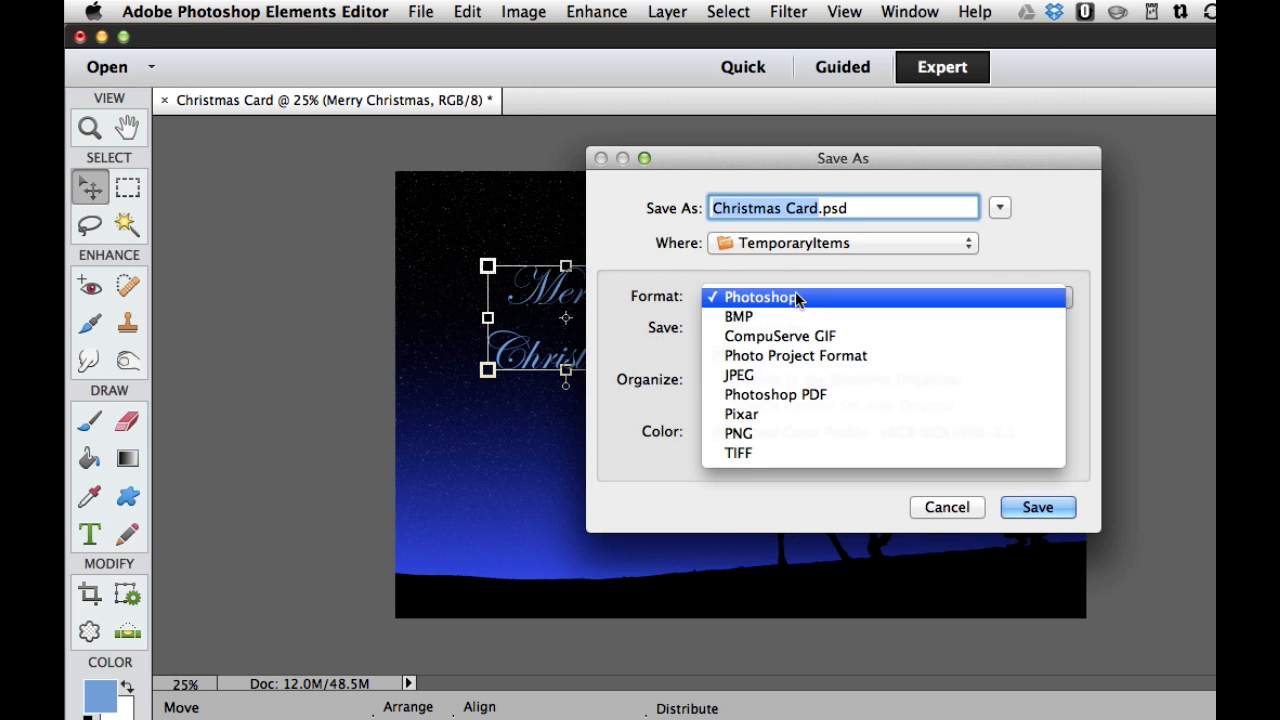
click(789, 373)
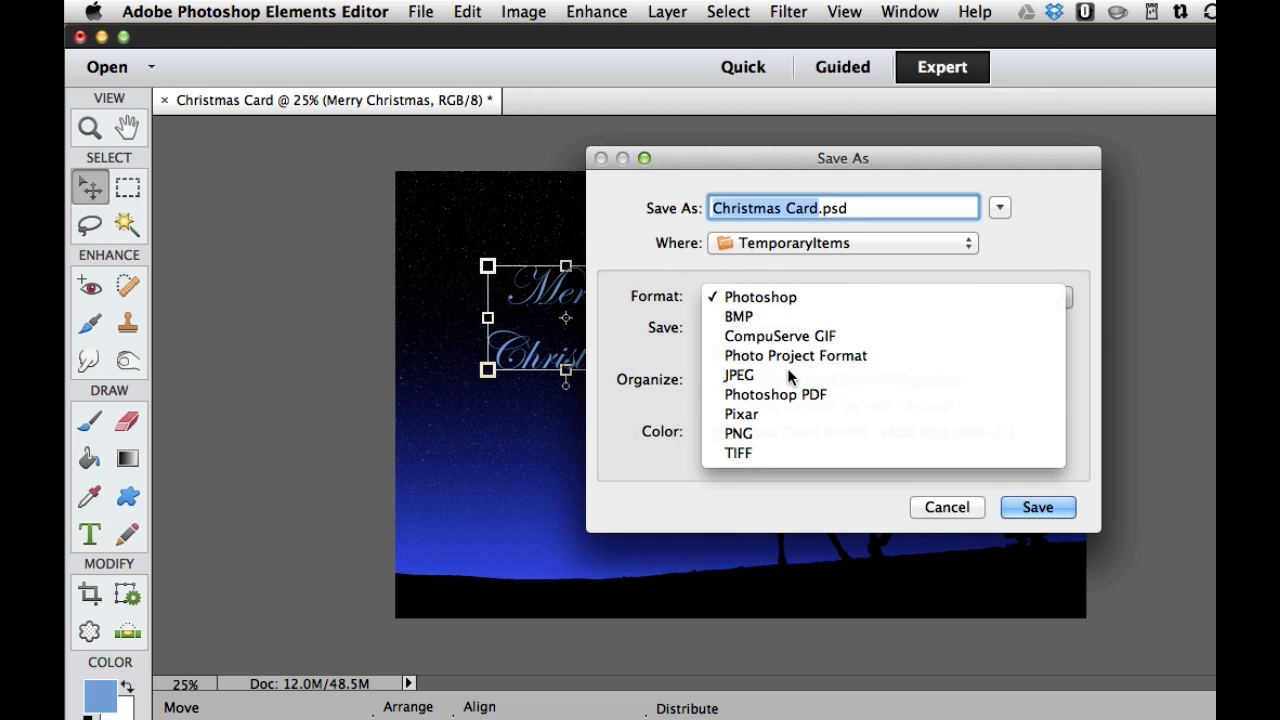
click(845, 243)
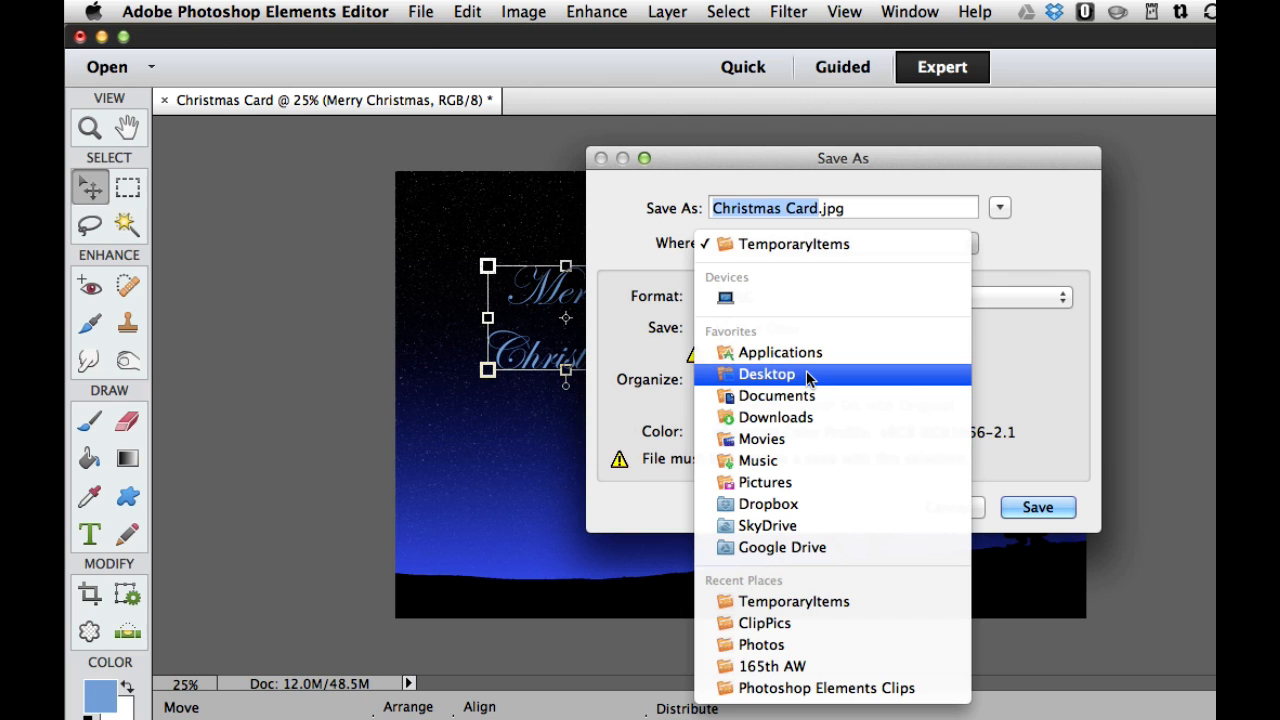
click(808, 375)
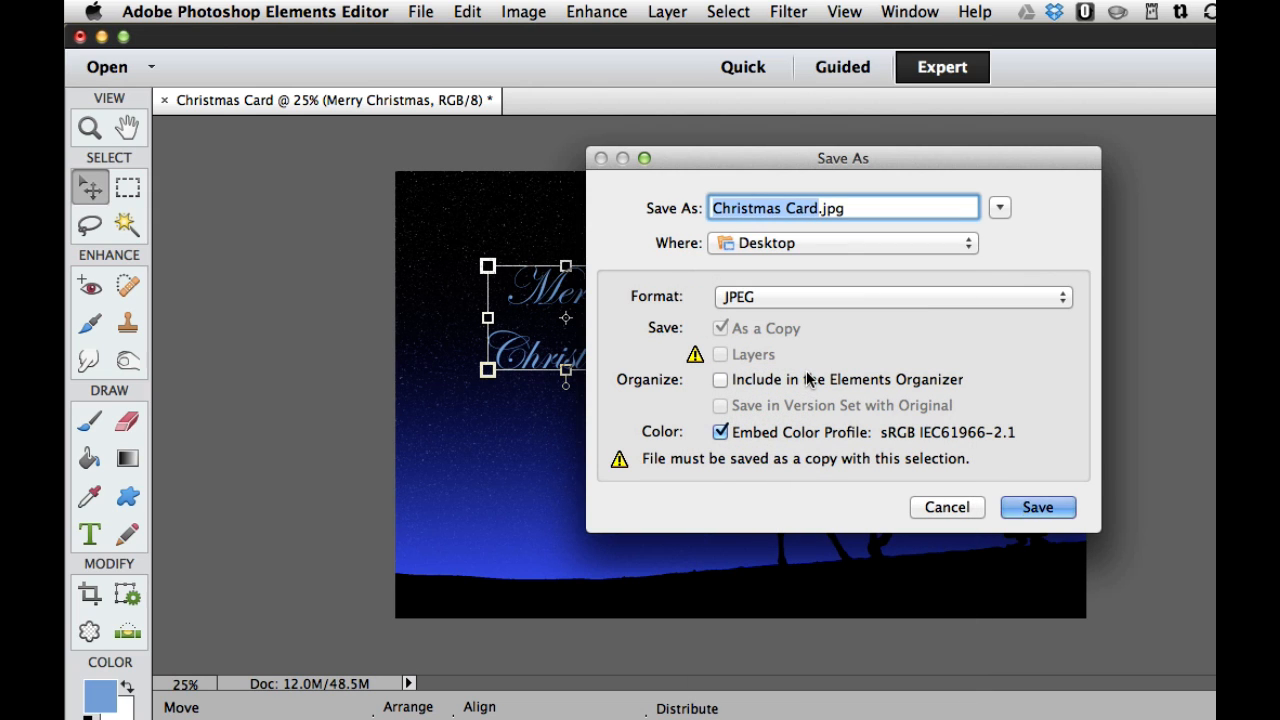
click(1062, 508)
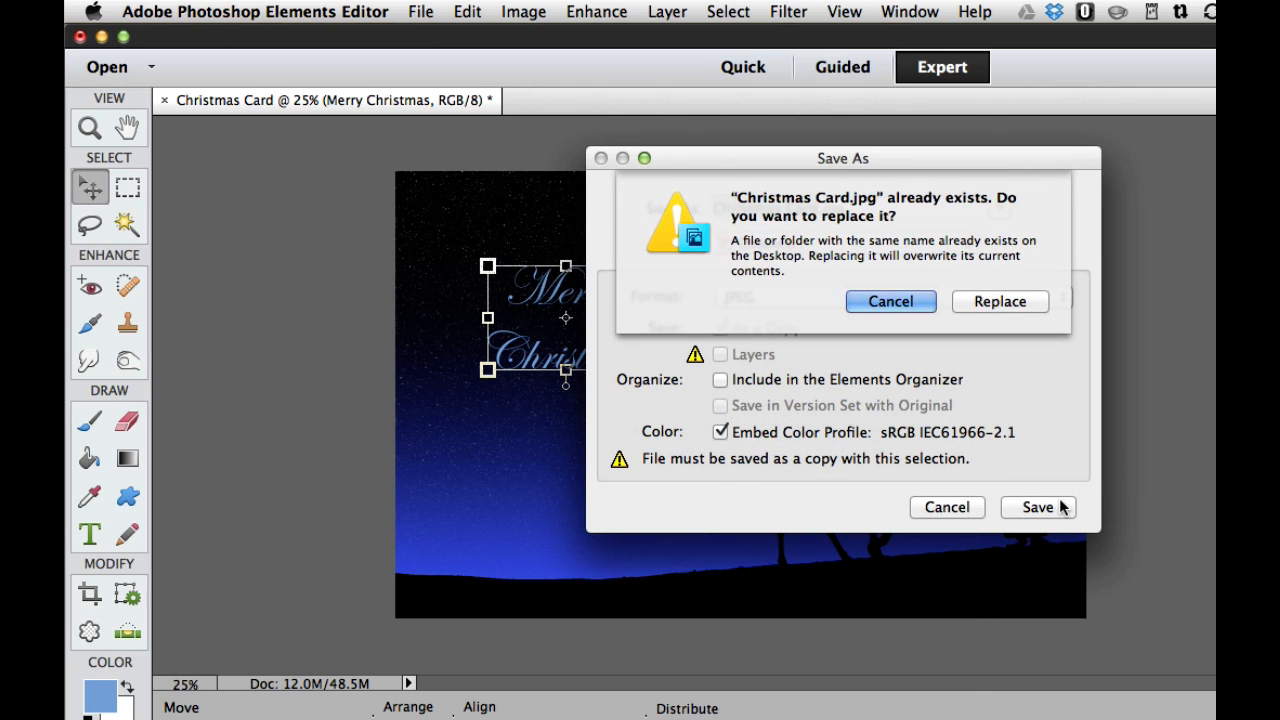
click(986, 301)
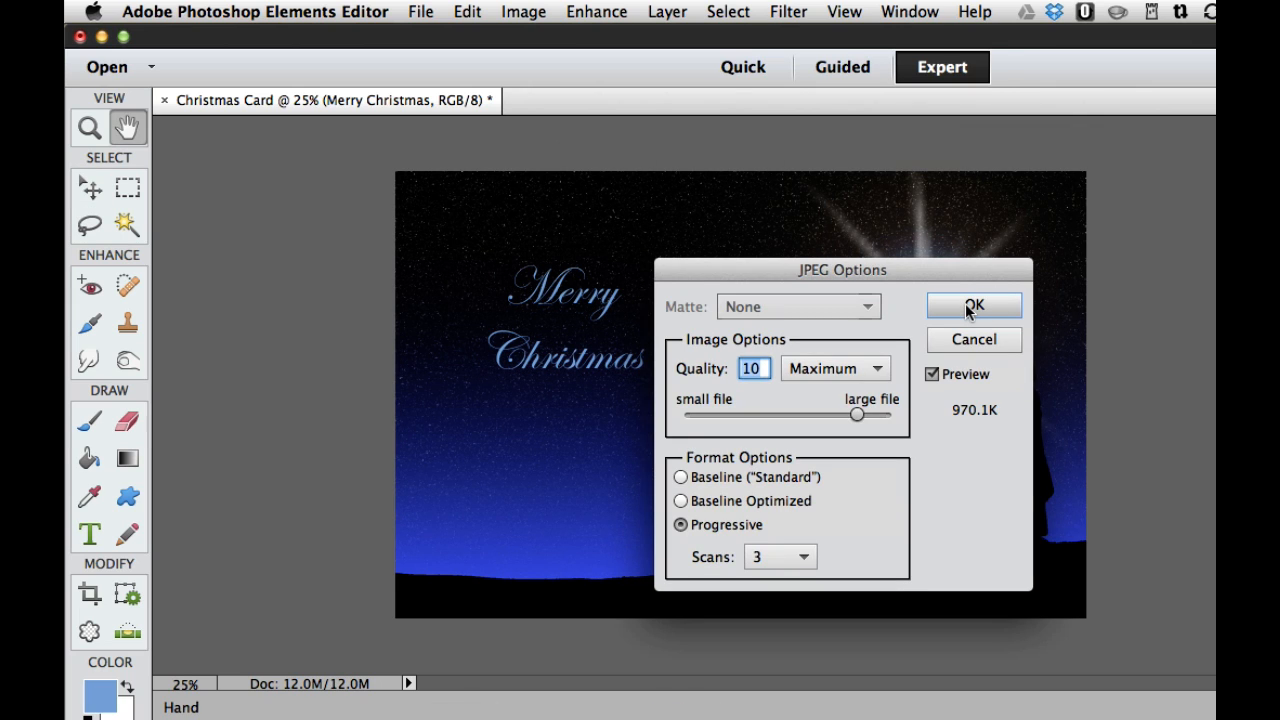
click(967, 308)
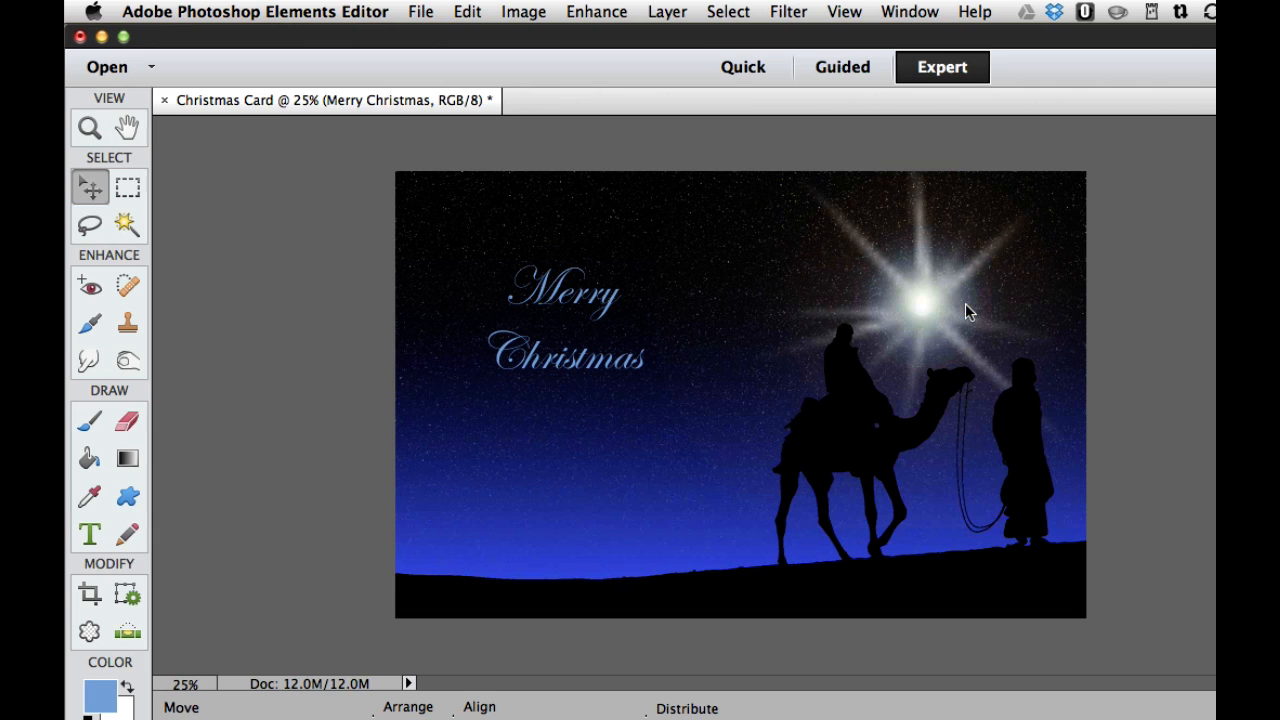